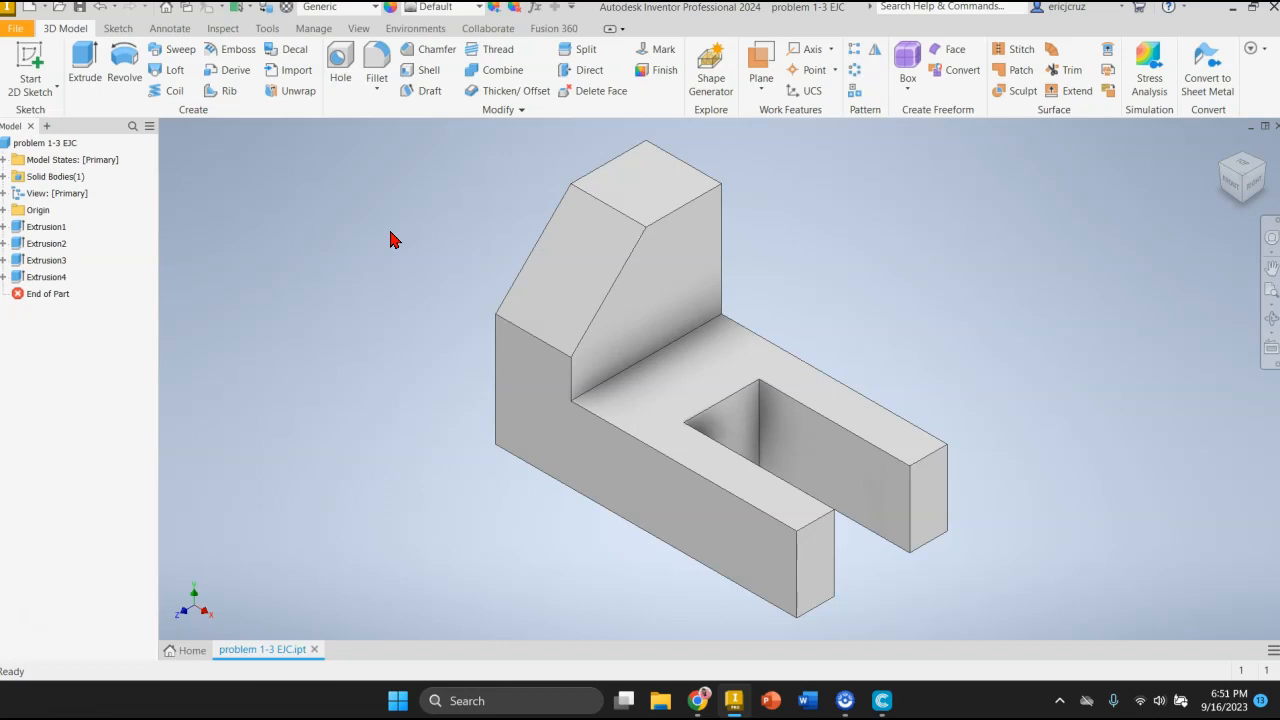
Step: Show the home page's recent files as thumbnails and return to the problem 1-3 EJC part
click(188, 650)
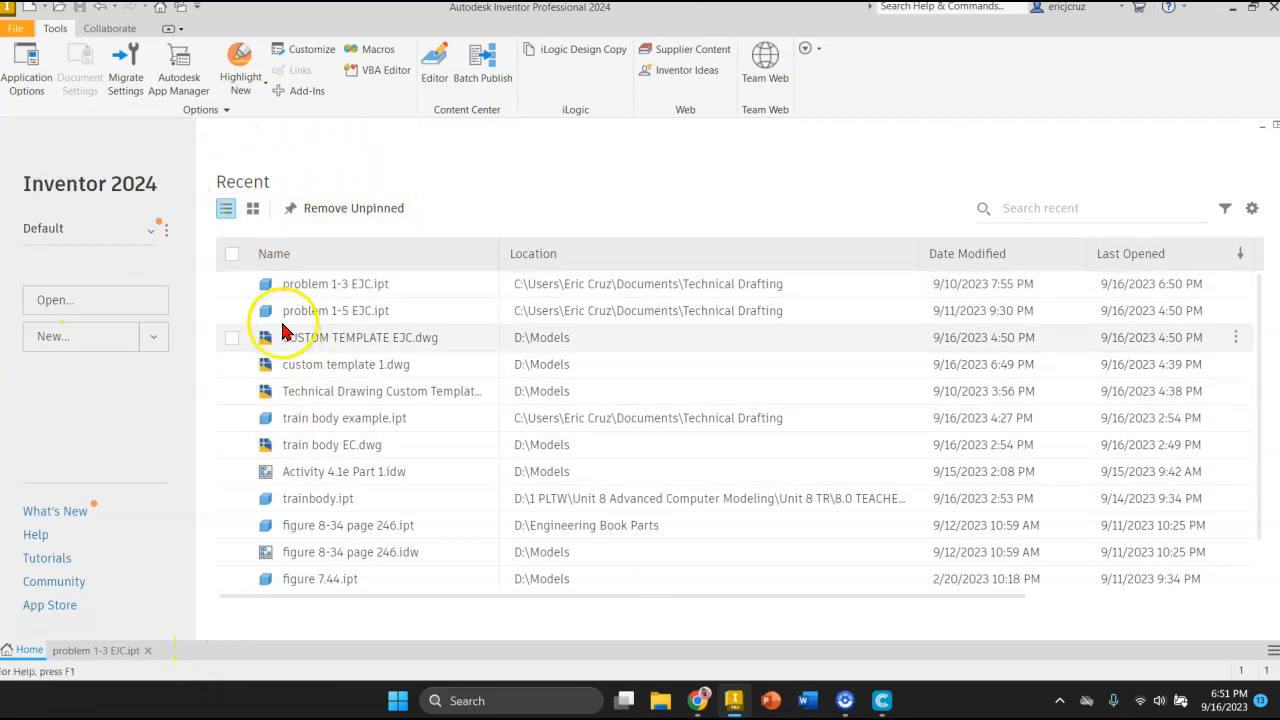
click(253, 211)
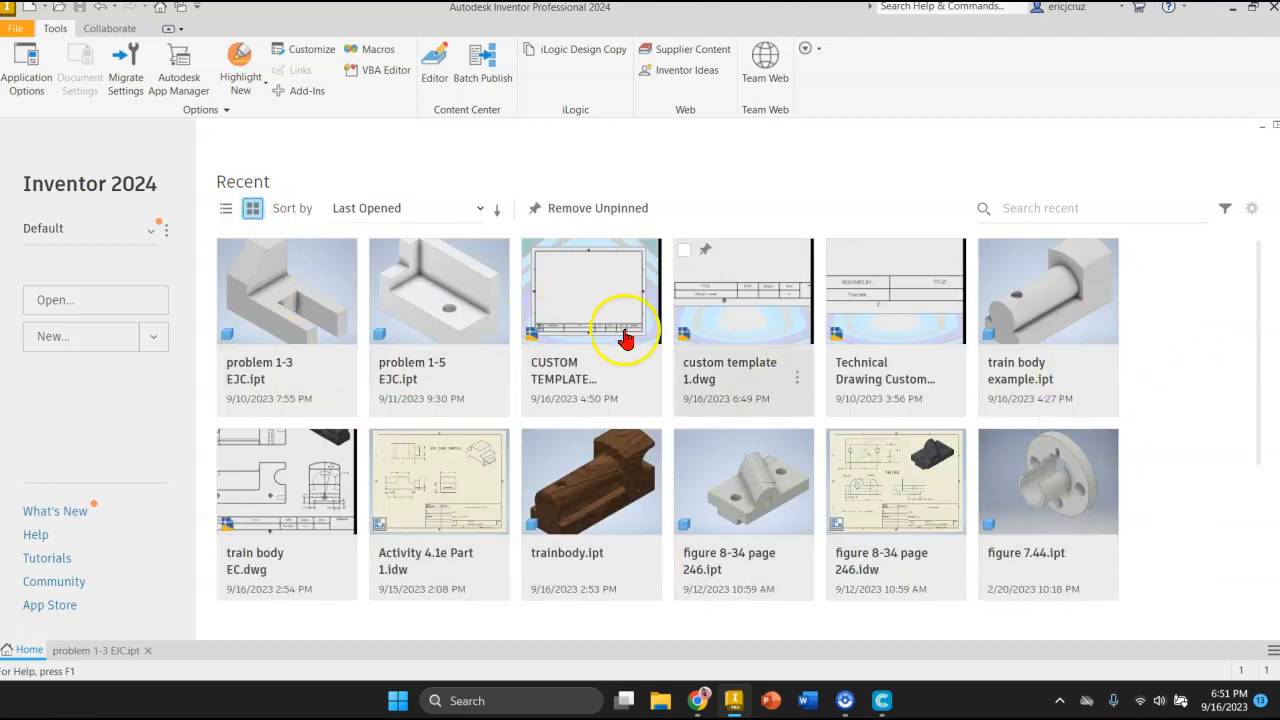
click(226, 210)
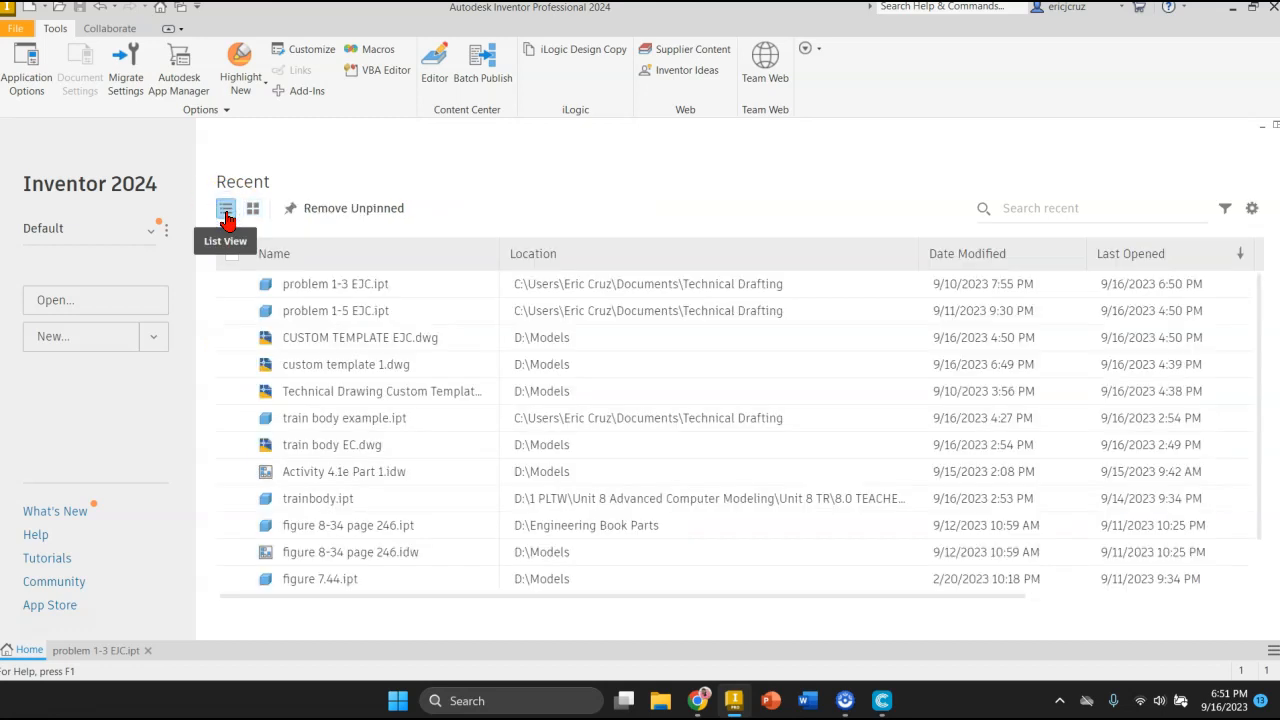
click(252, 209)
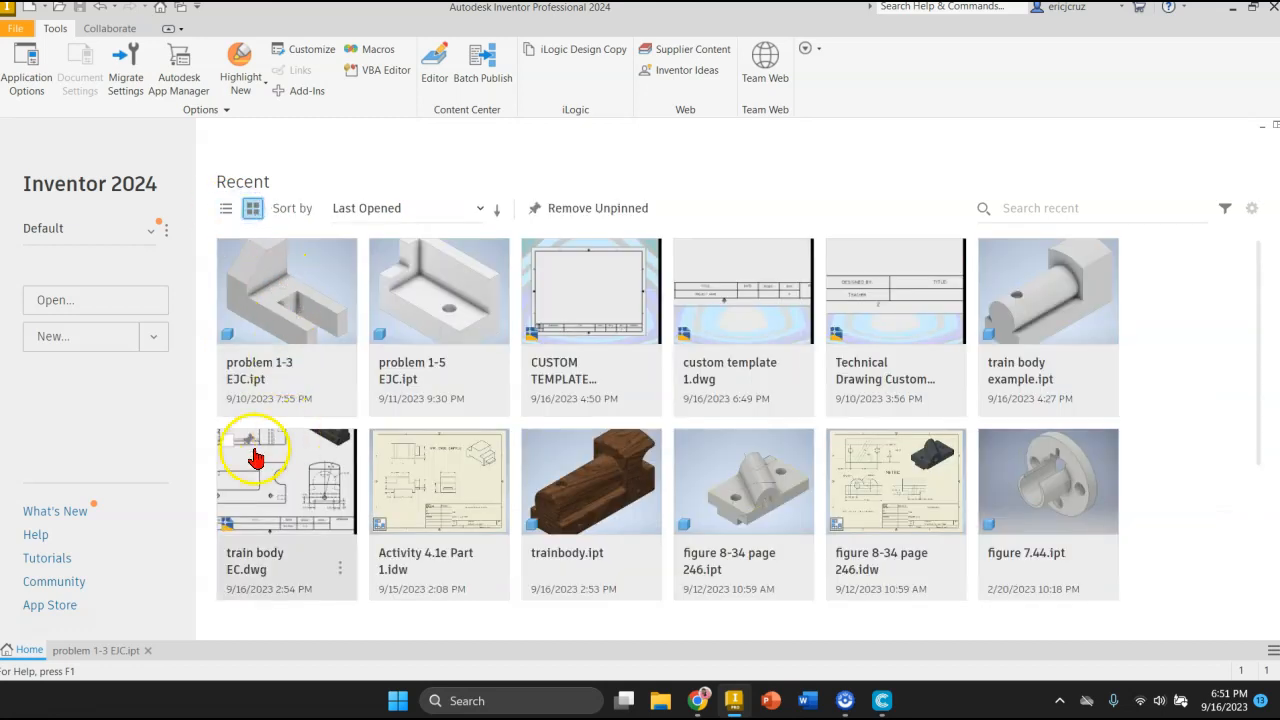
click(100, 651)
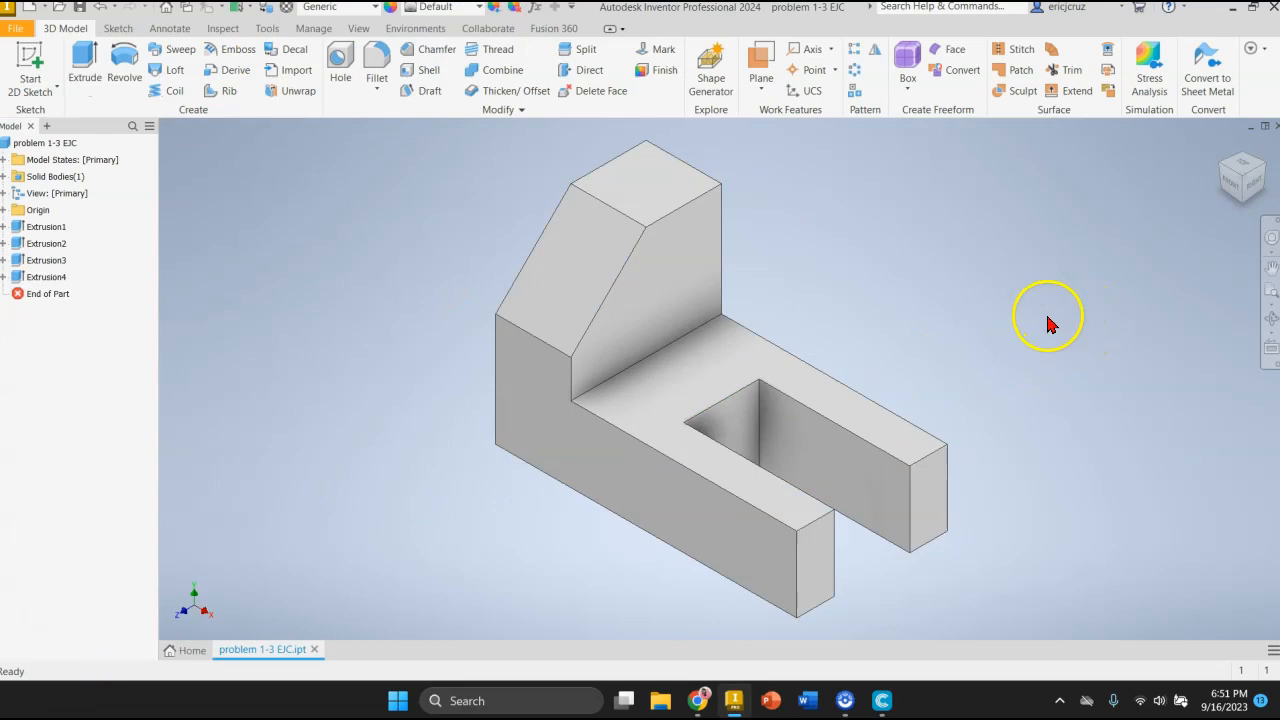
Step: In the part's iProperties, set the title to PROBLEM 1-3 and replace the author with the designer's surname
click(14, 30)
click(57, 375)
drag(500, 186, 390, 114)
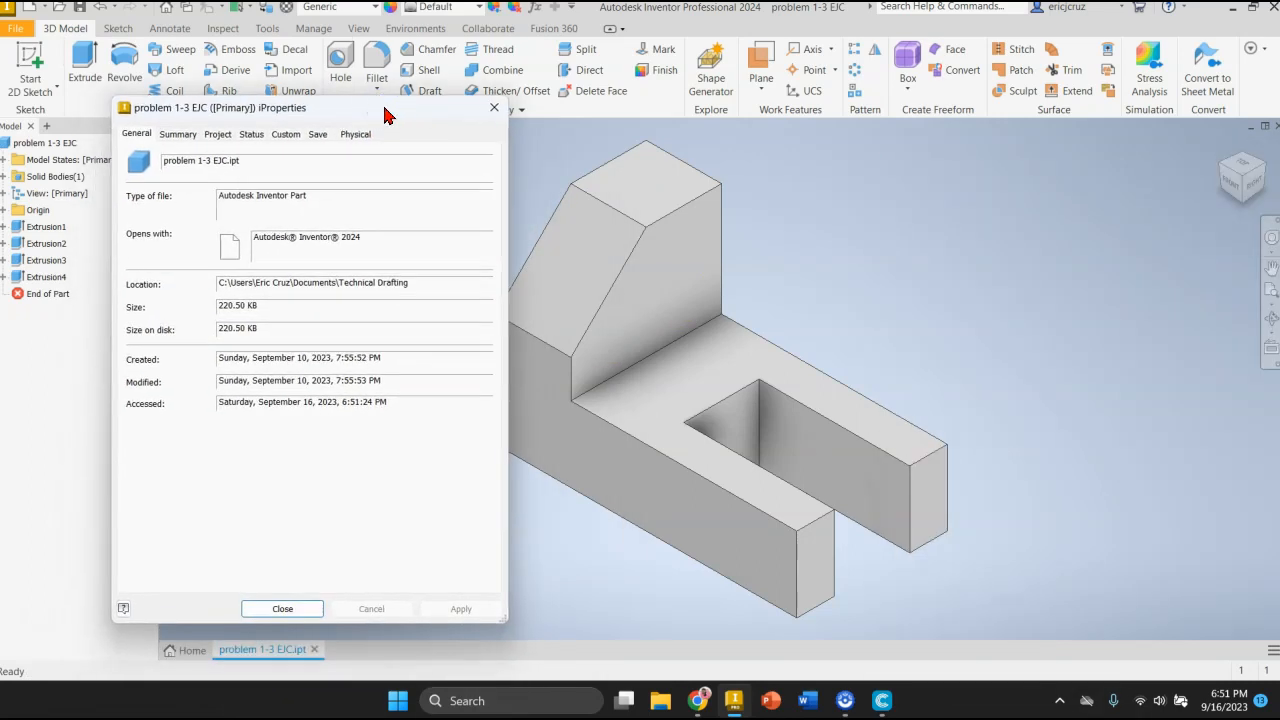
click(184, 136)
click(290, 158)
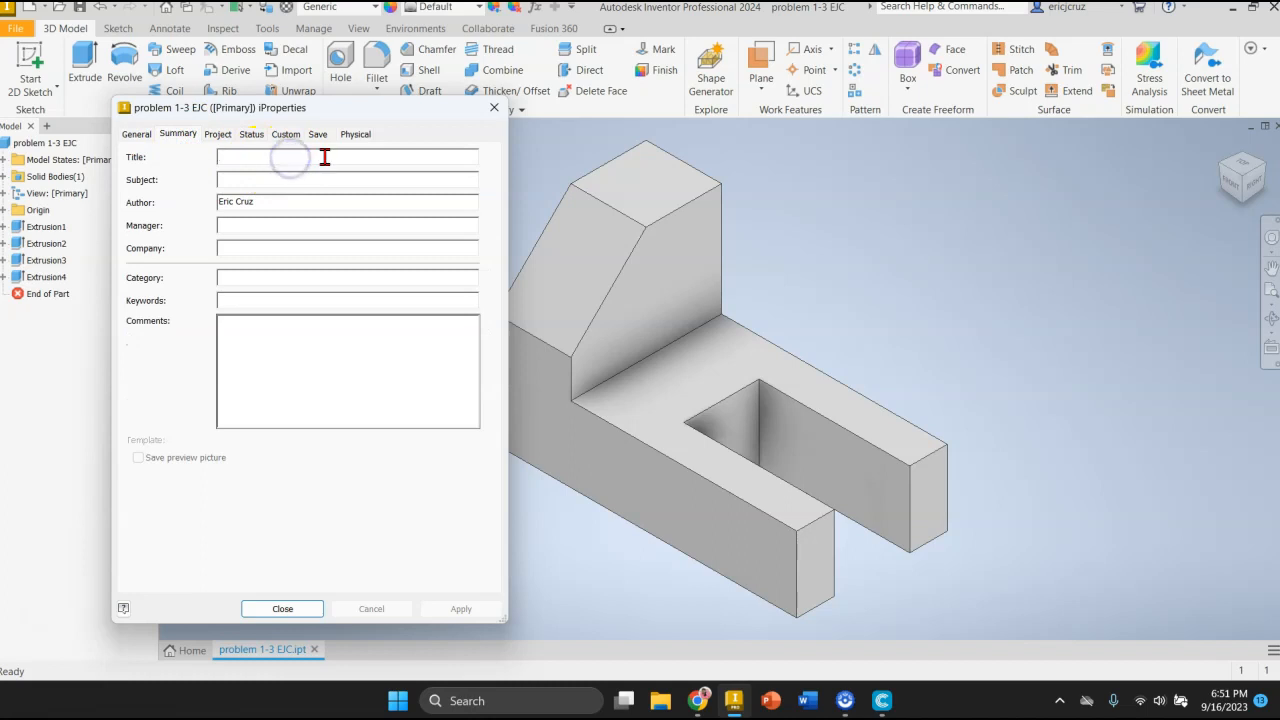
key(Caps_Lock)
text(PROBLEM 1-3)
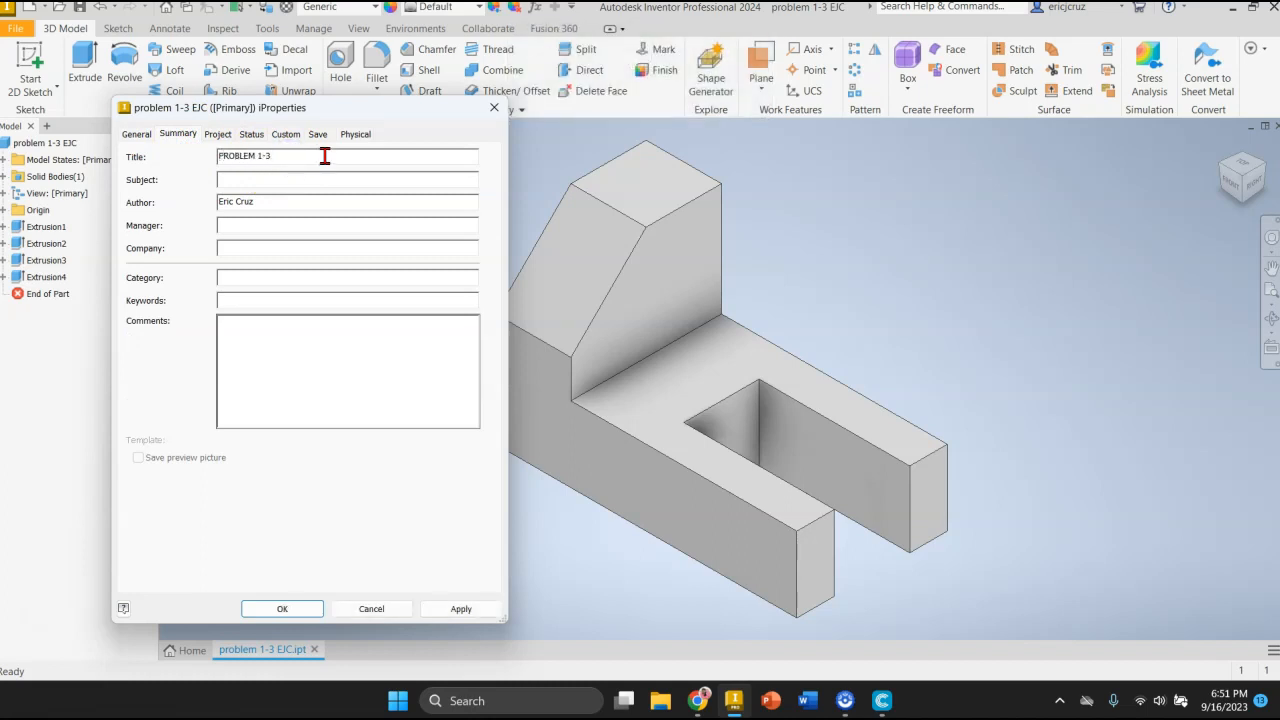
click(279, 206)
drag(279, 205, 137, 183)
text(CRUZ)
Step: Assign Aluminum 6061 as the part's material in its physical properties
click(355, 134)
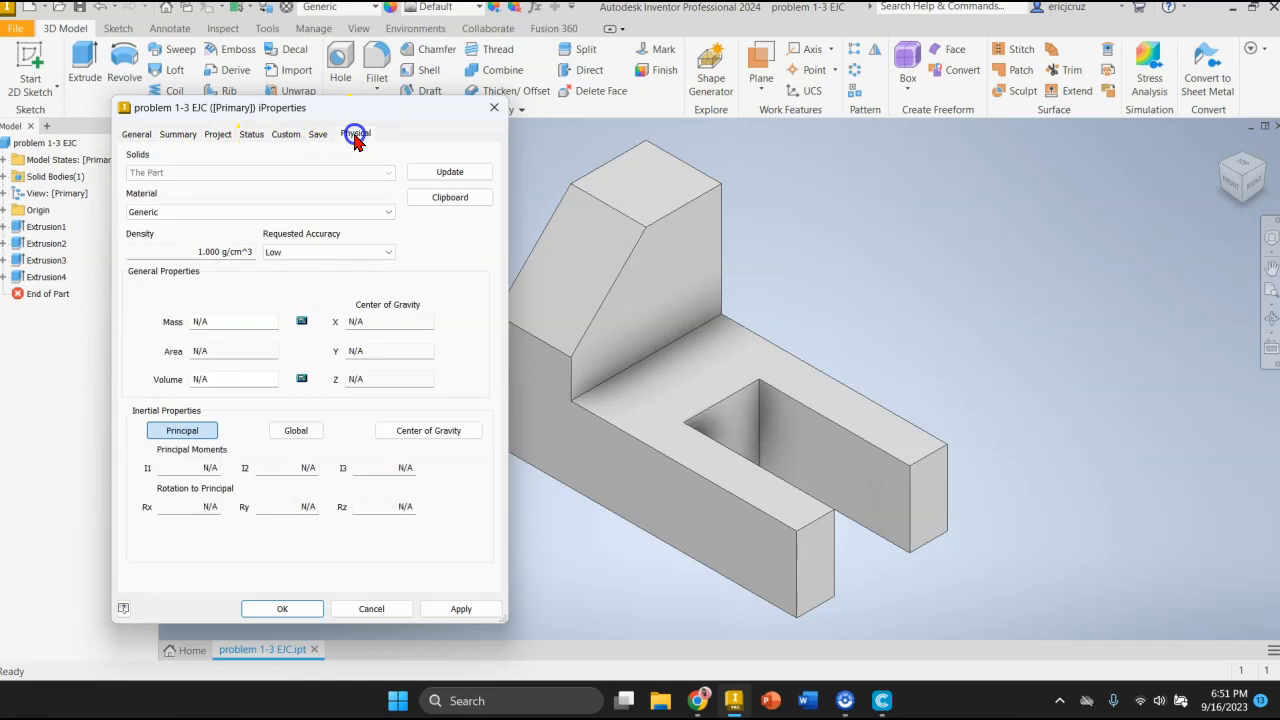
click(166, 211)
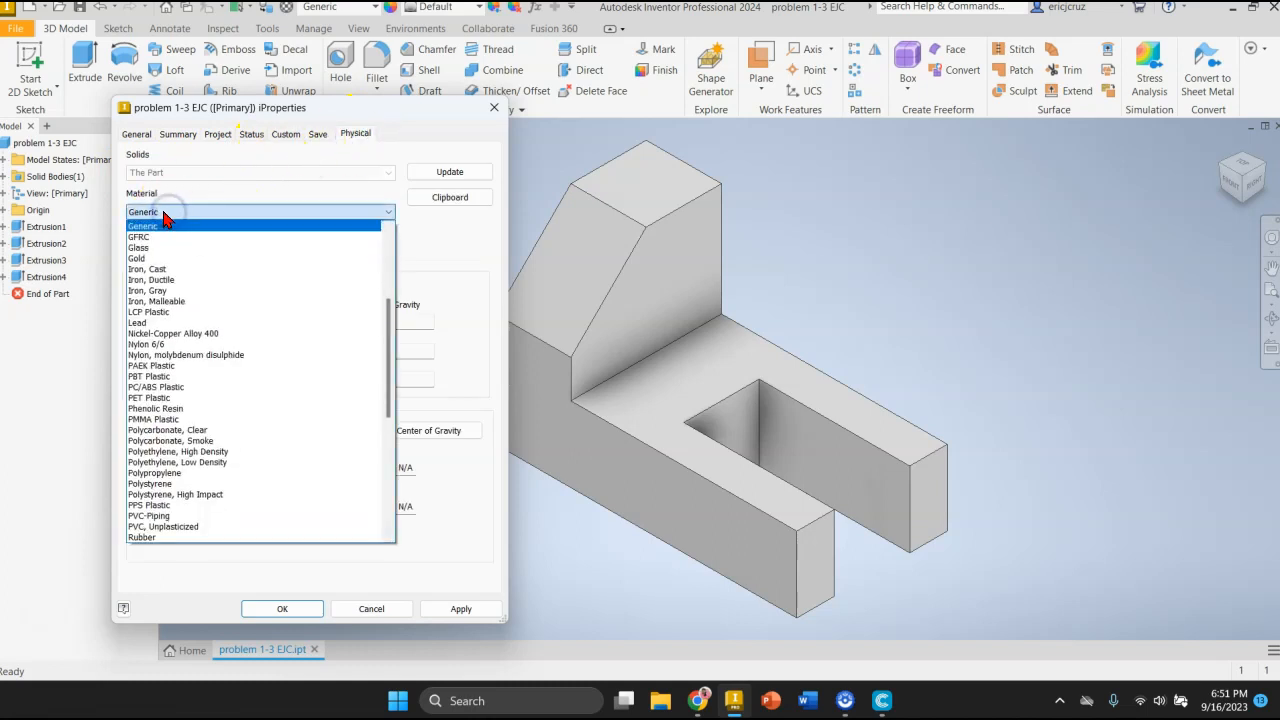
scroll(262, 268, up, 5)
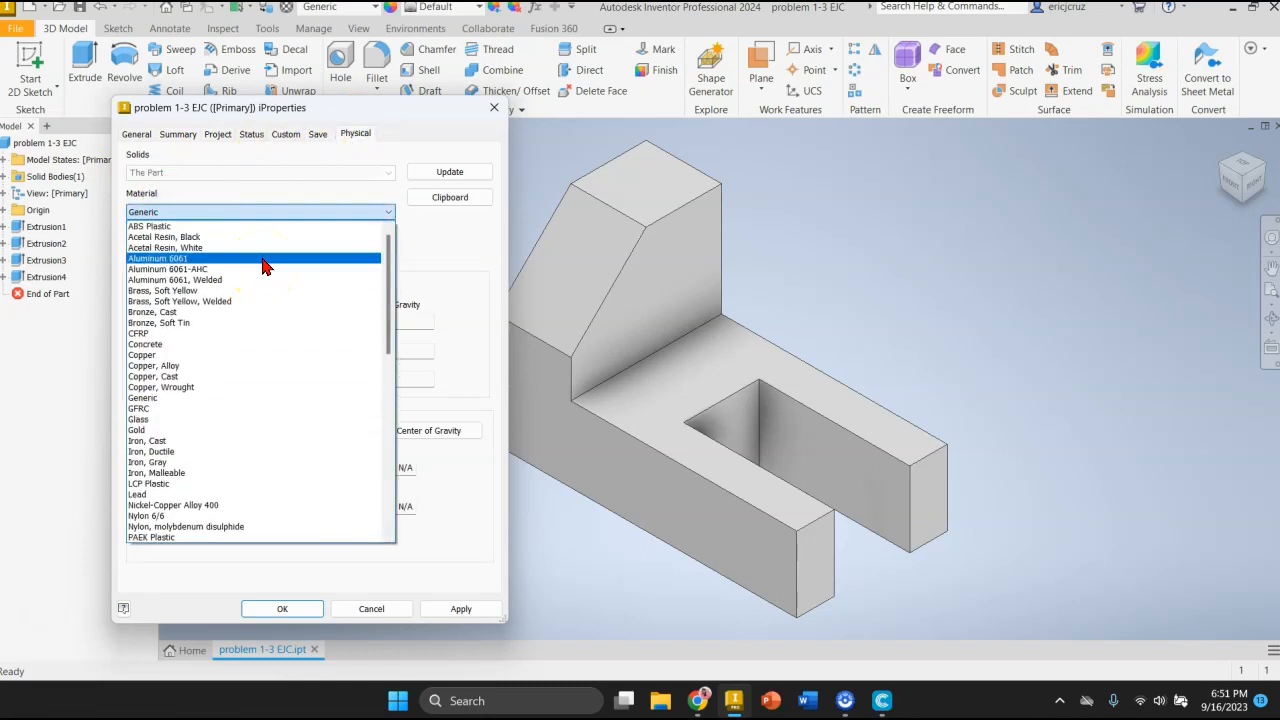
click(204, 258)
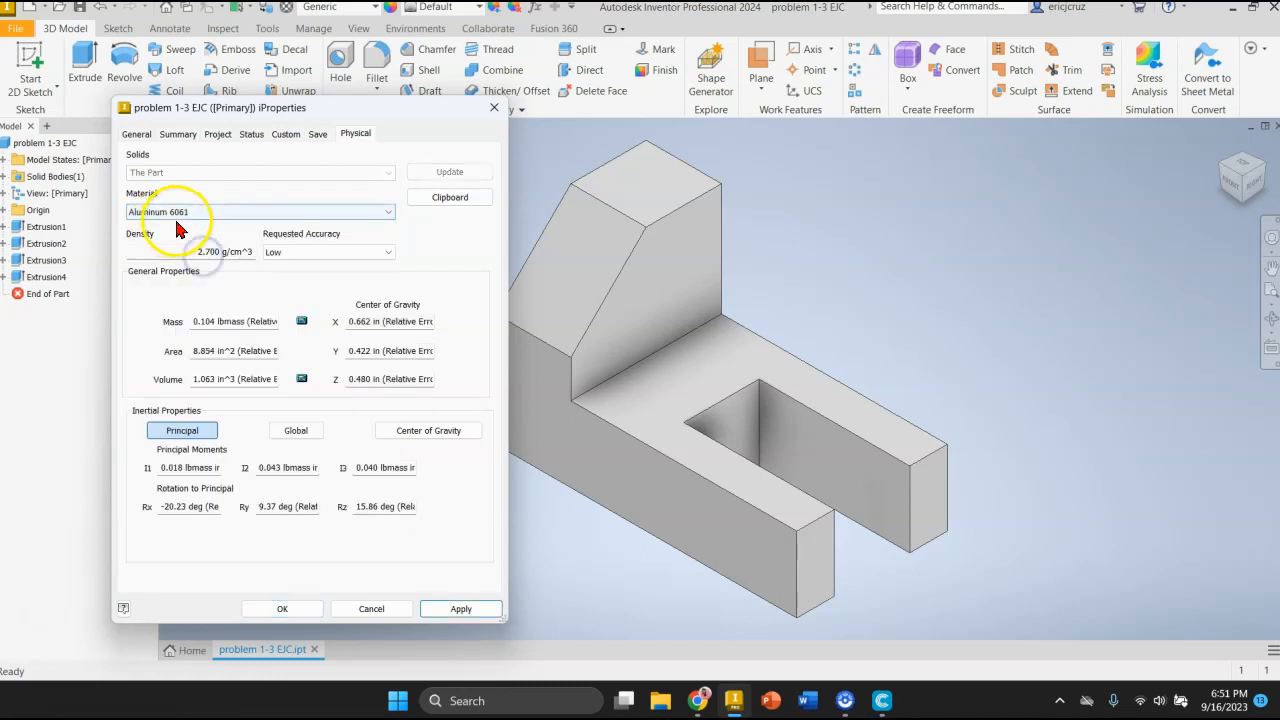
Step: Set the part's creation date to 9/16/2023 in the project properties, then apply and close the iProperties
click(177, 134)
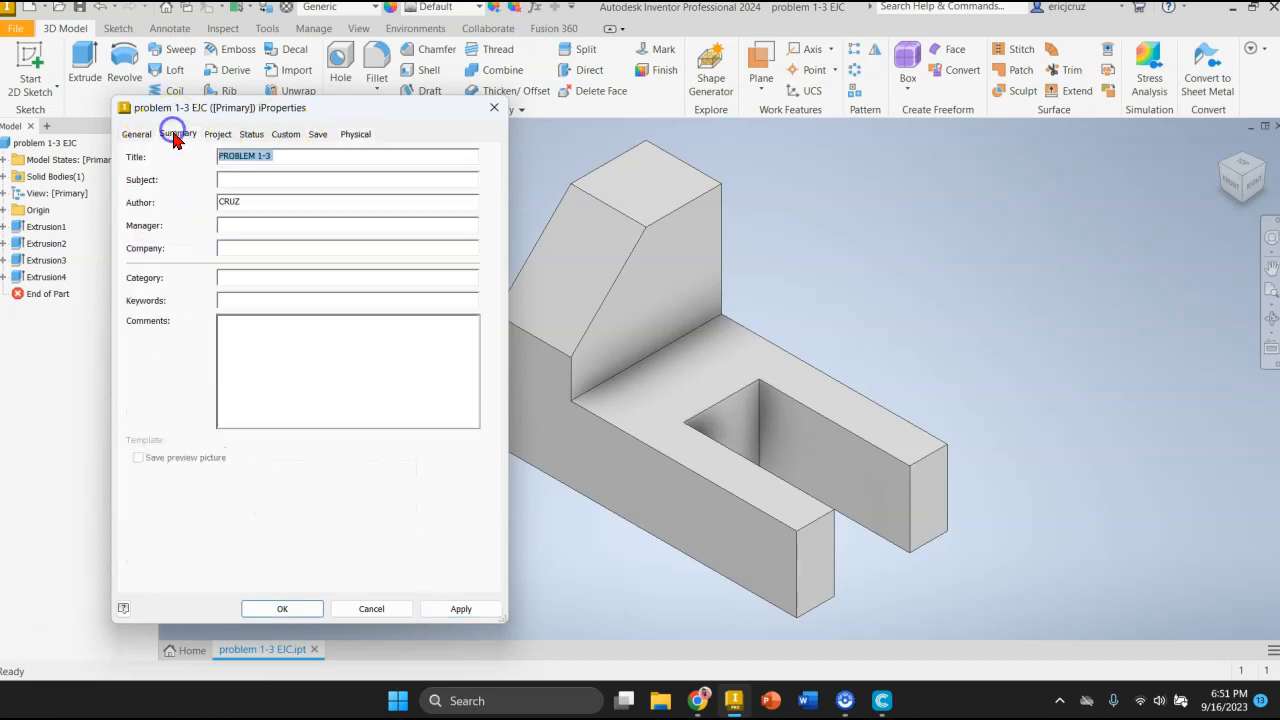
click(216, 134)
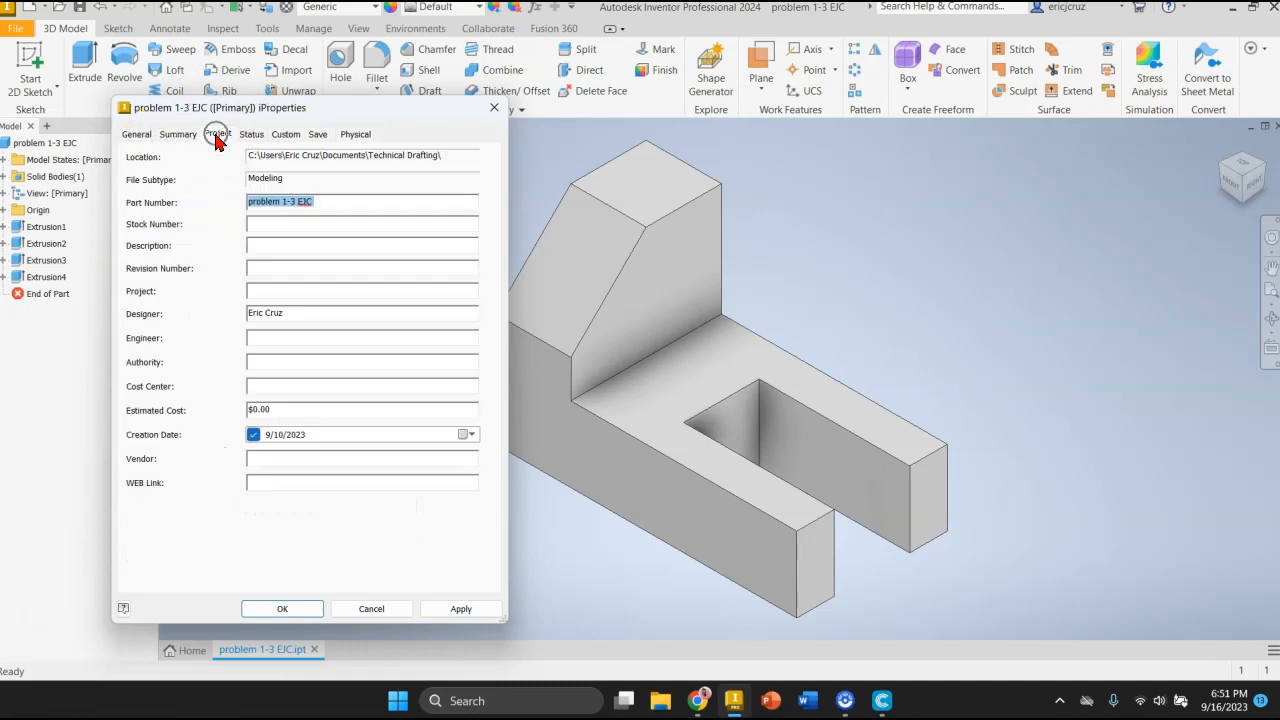
click(469, 436)
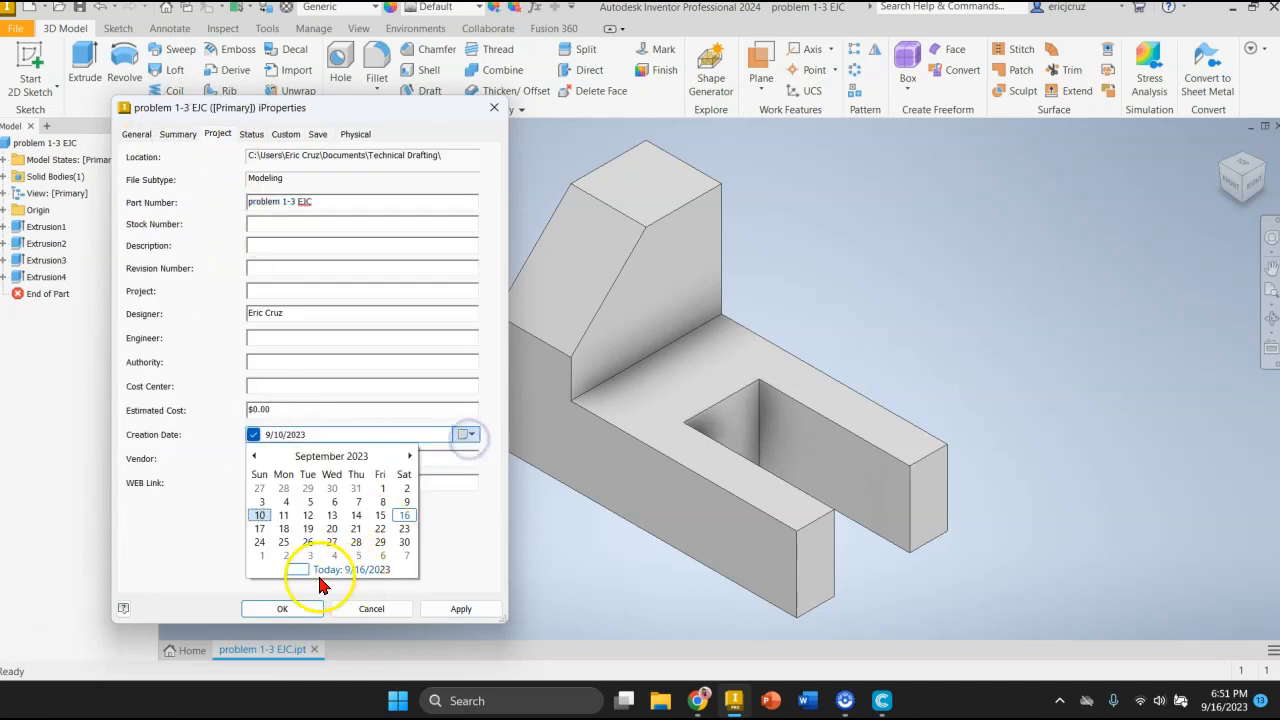
click(297, 565)
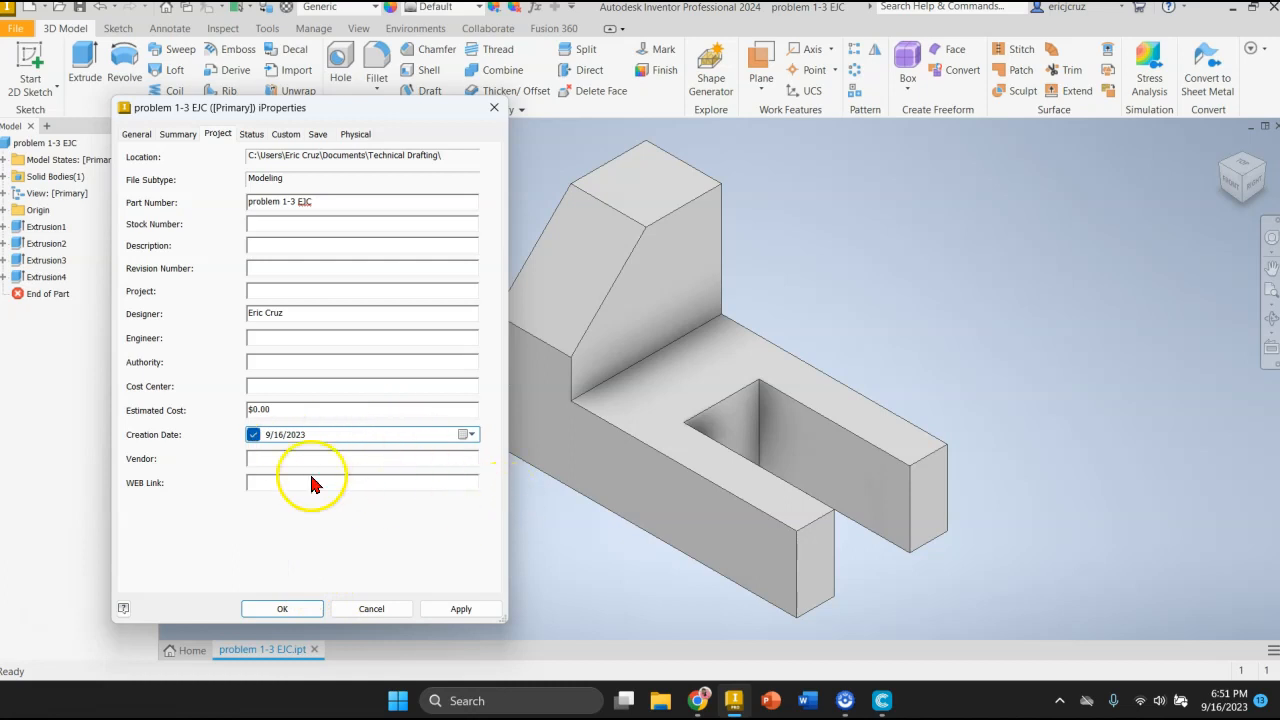
click(461, 608)
click(297, 612)
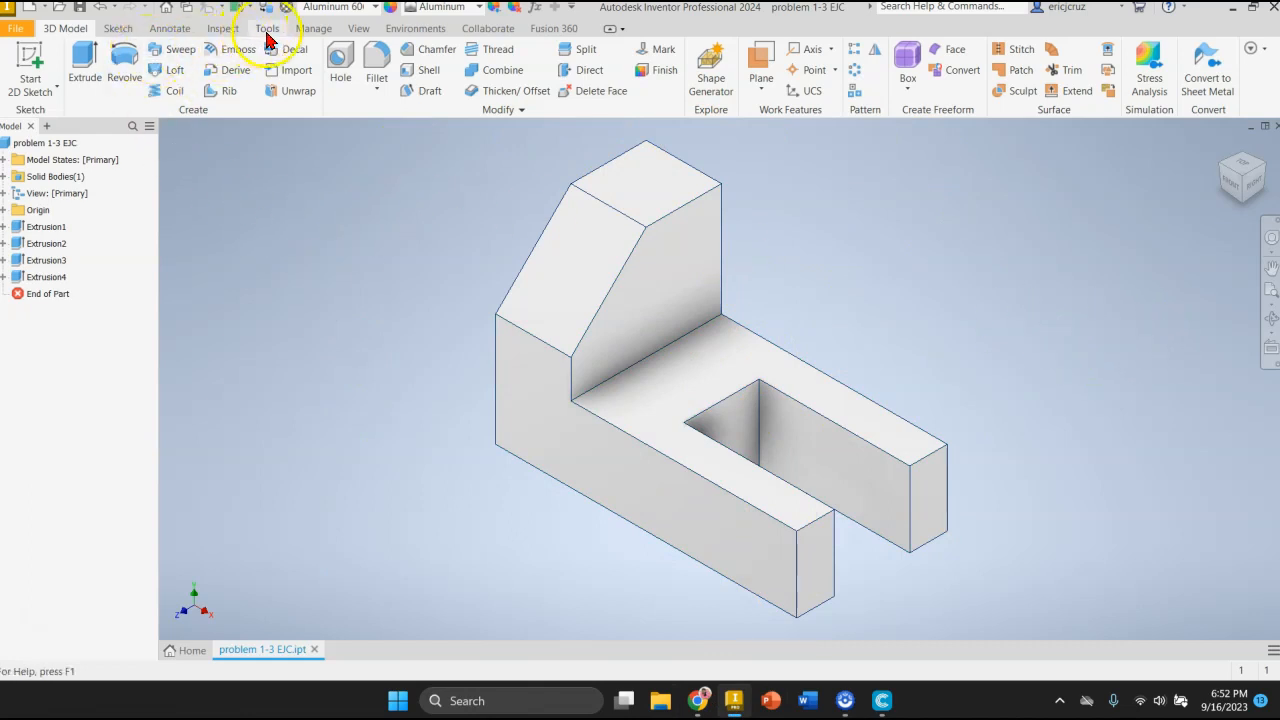
click(355, 29)
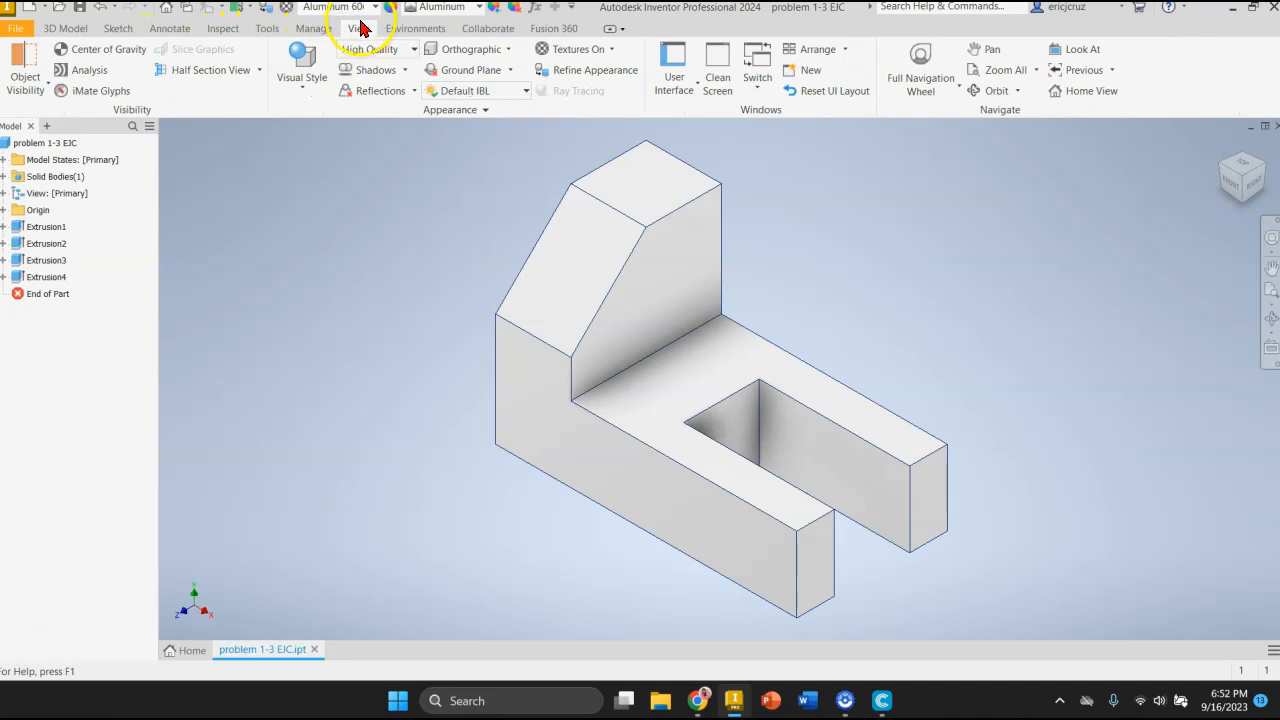
click(304, 60)
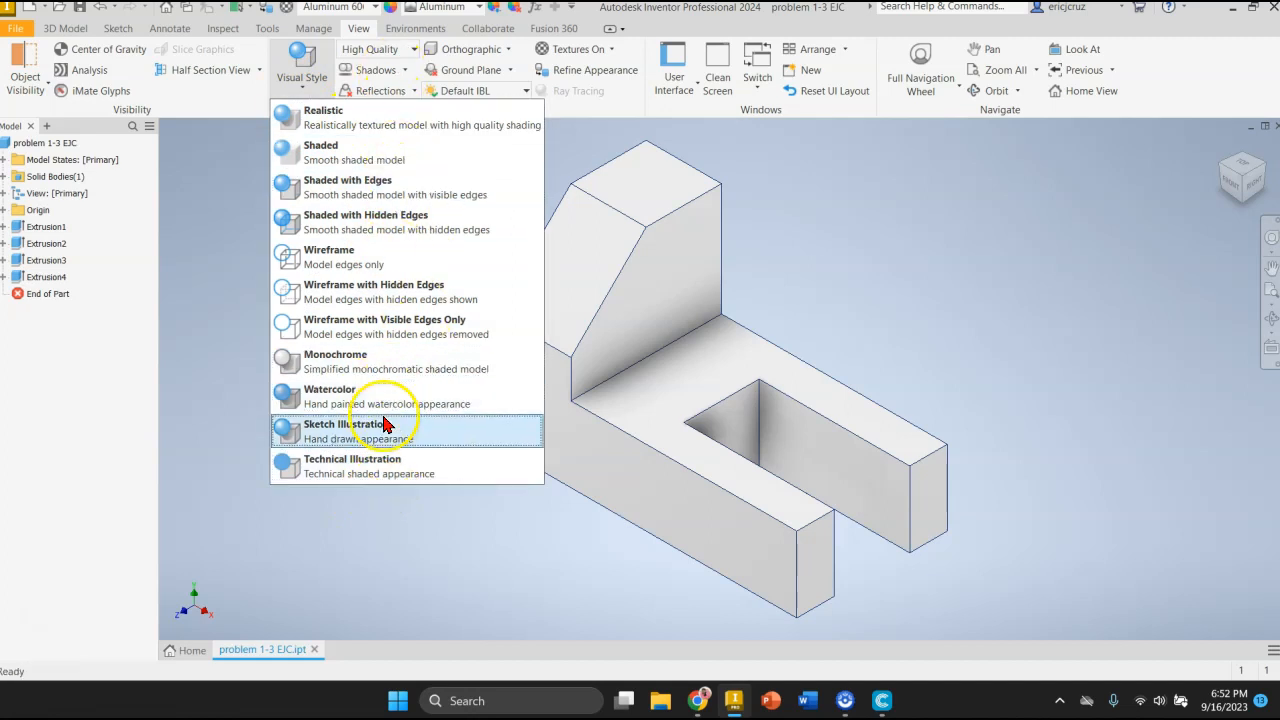
click(283, 80)
click(411, 50)
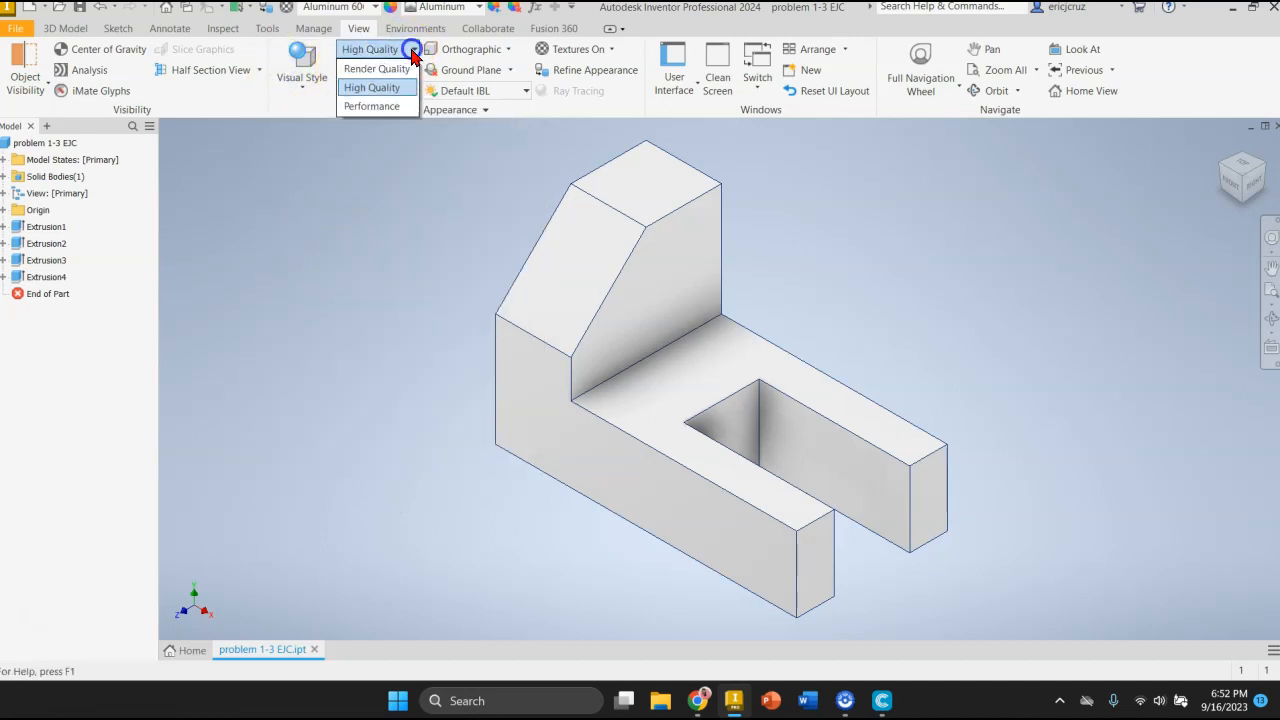
click(411, 50)
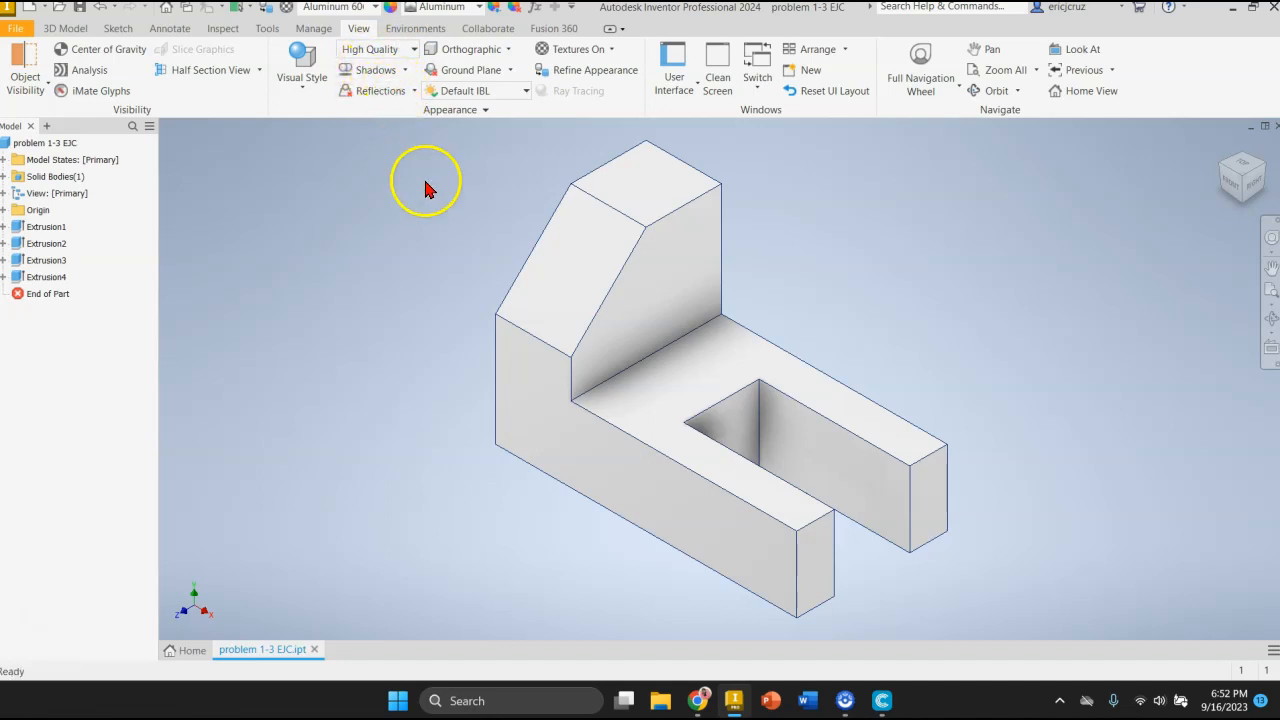
click(267, 29)
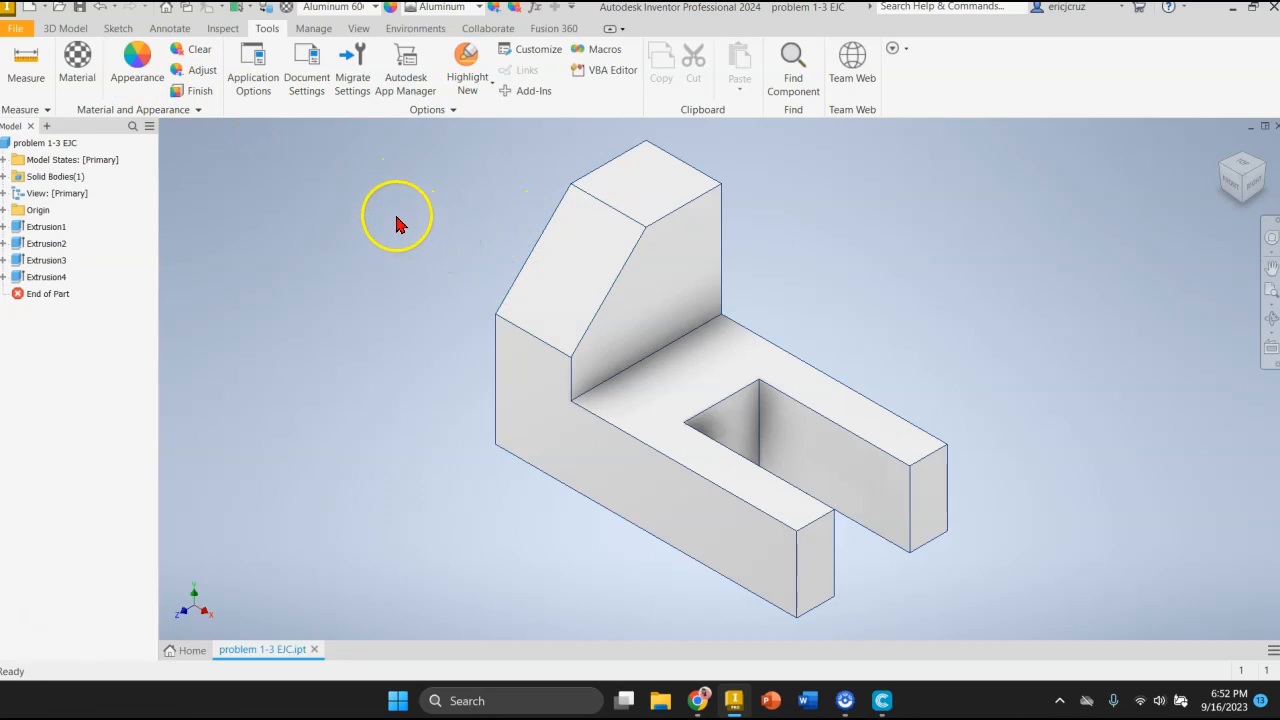
Step: Open the CUSTOM TEMPLATE EJC.dwg drawing from the recent files on the home page
click(185, 652)
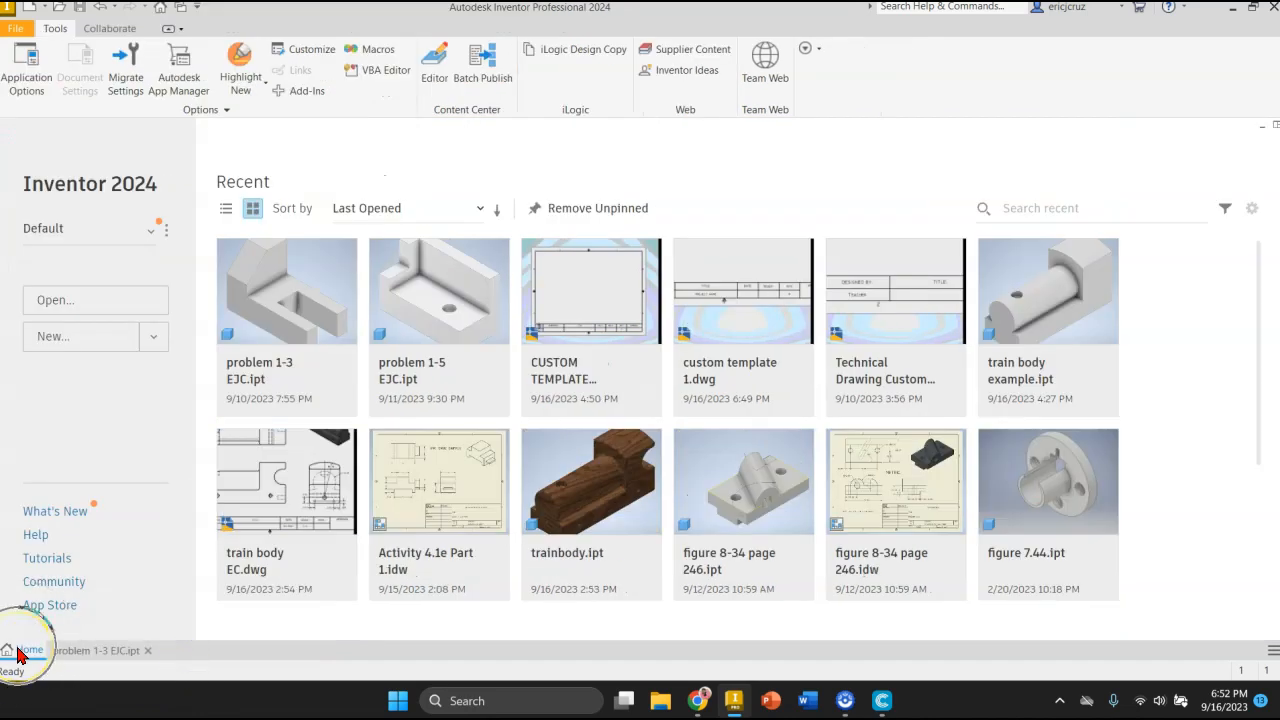
click(596, 297)
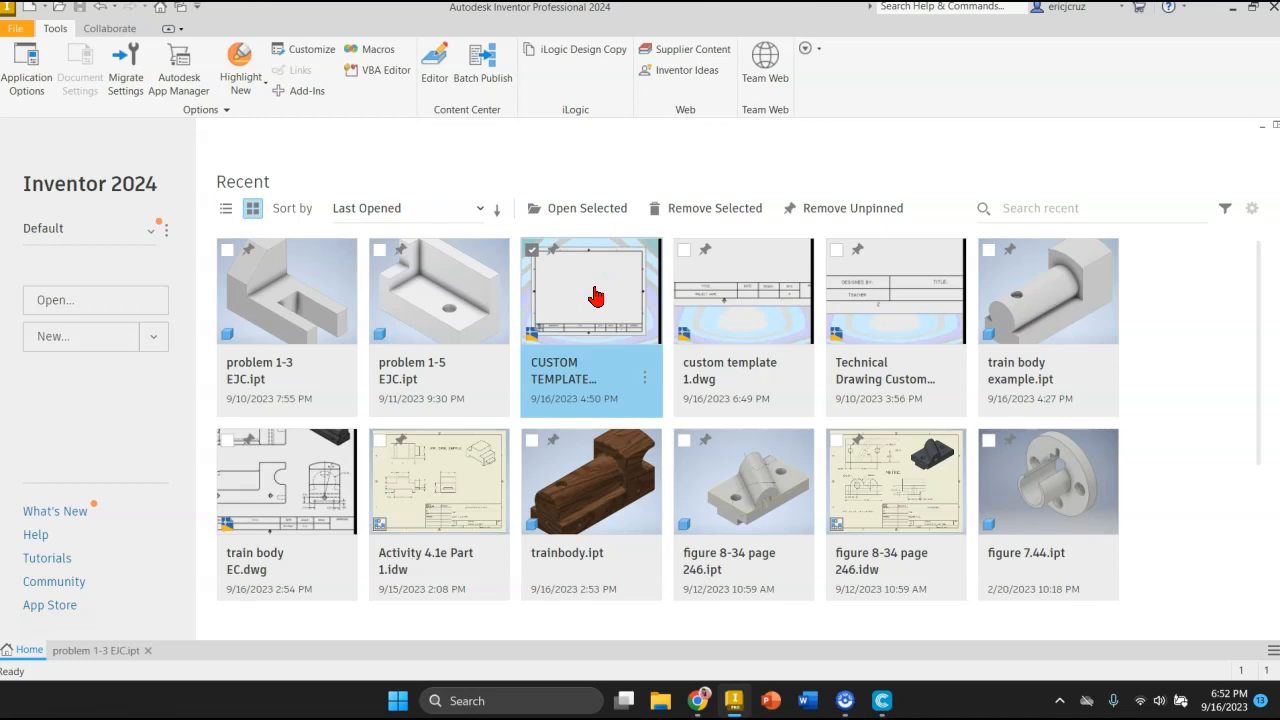
double_click(596, 297)
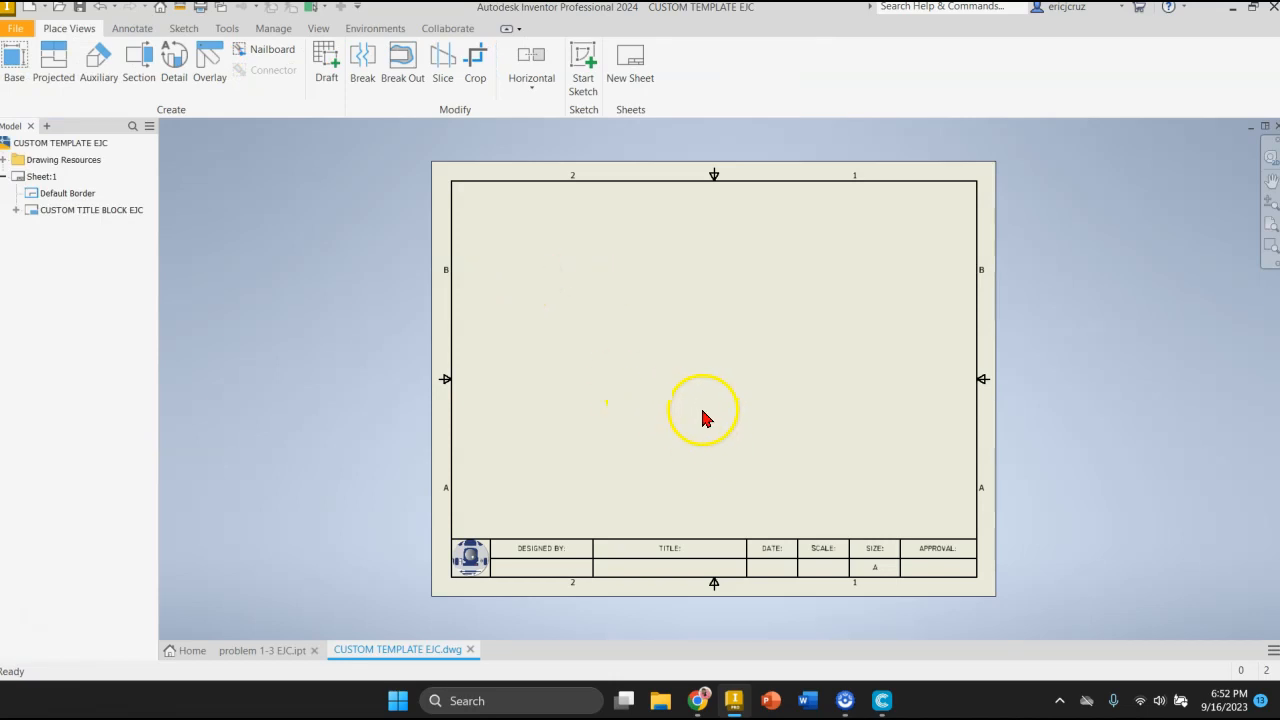
Step: Start a base view of the problem 1-3 EJC part in front orientation and position it in the lower-left area of the sheet
click(12, 62)
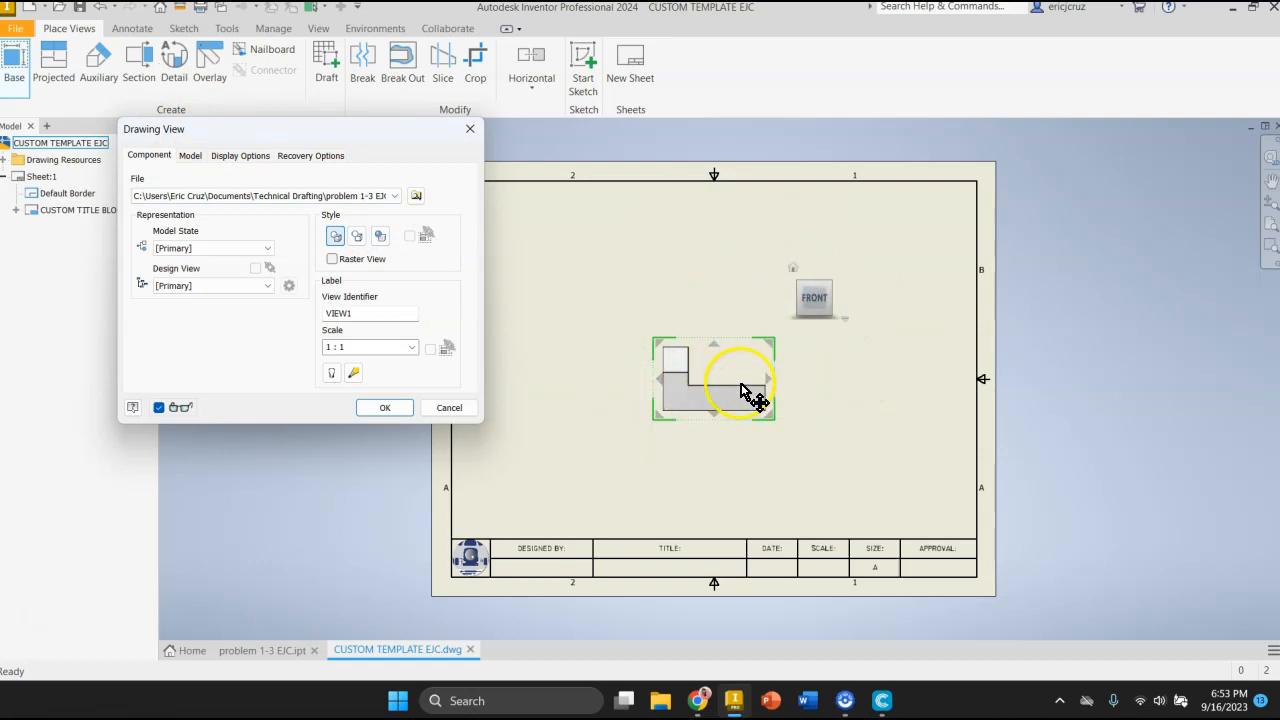
drag(418, 136, 328, 118)
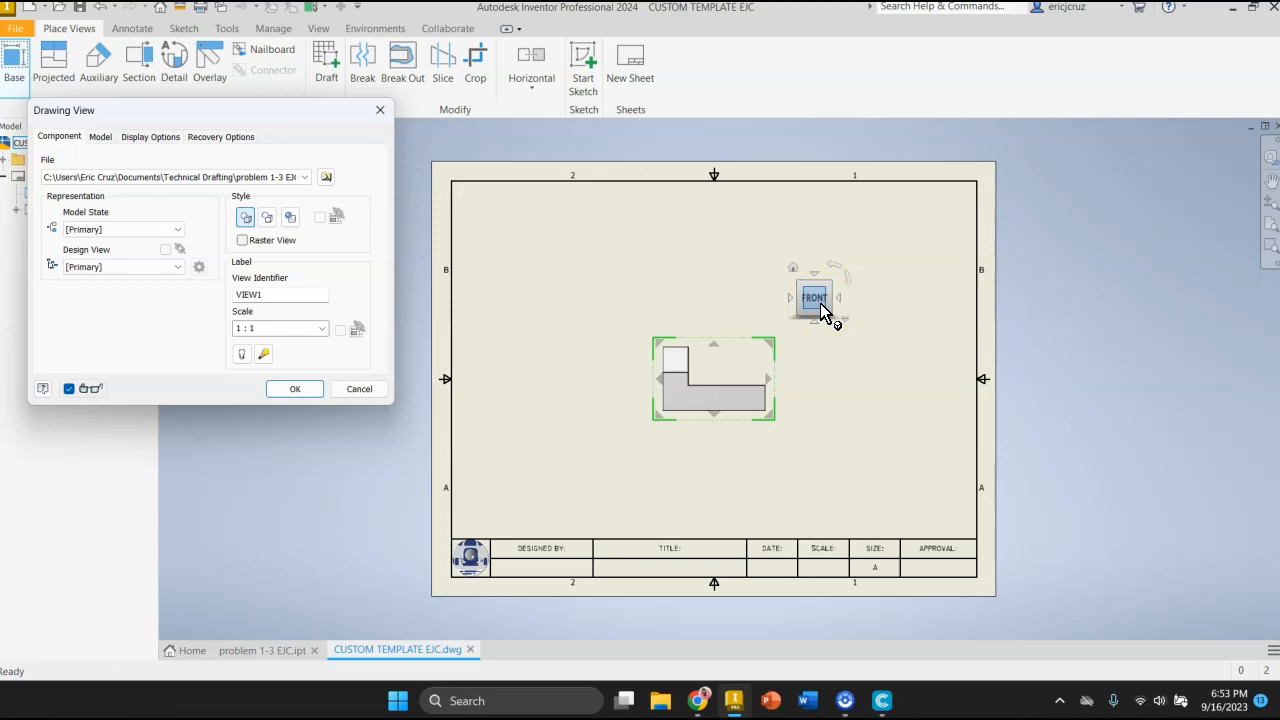
mouse_move(730, 398)
mouse_down()
mouse_move(609, 432)
mouse_move(595, 467)
mouse_move(717, 360)
mouse_move(591, 451)
mouse_move(600, 445)
mouse_up()
click(600, 450)
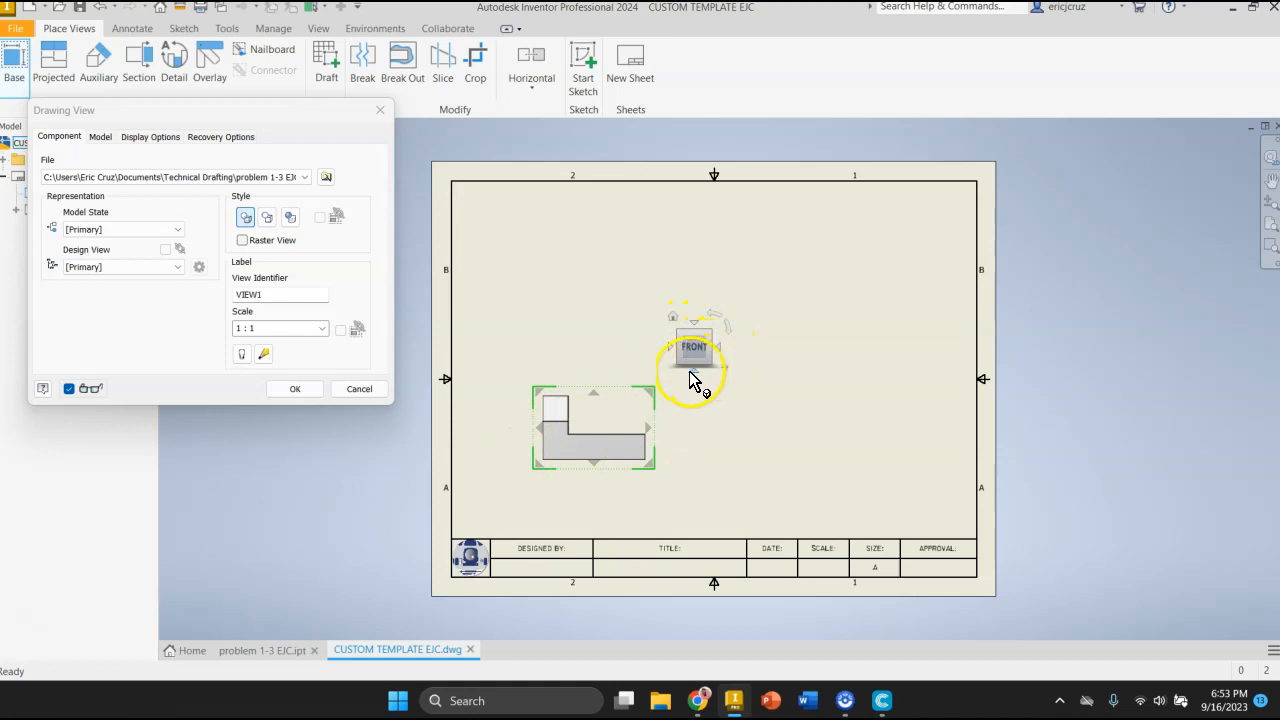
click(670, 349)
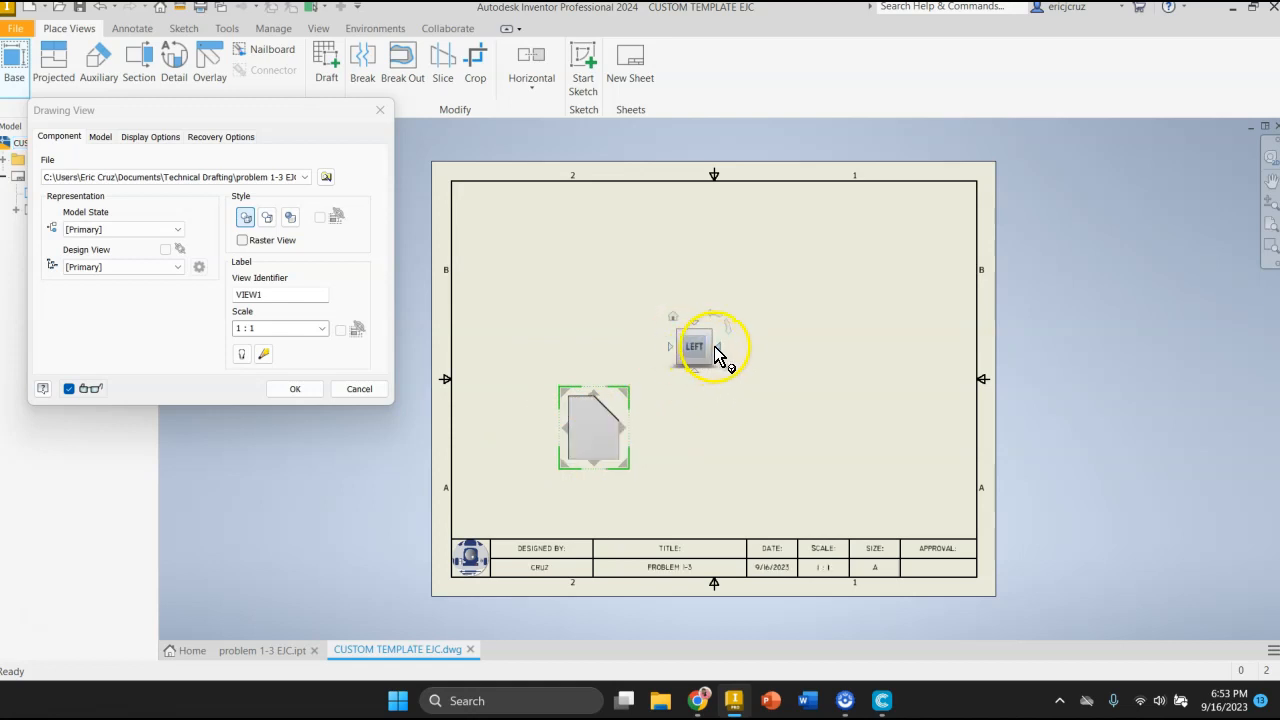
click(719, 349)
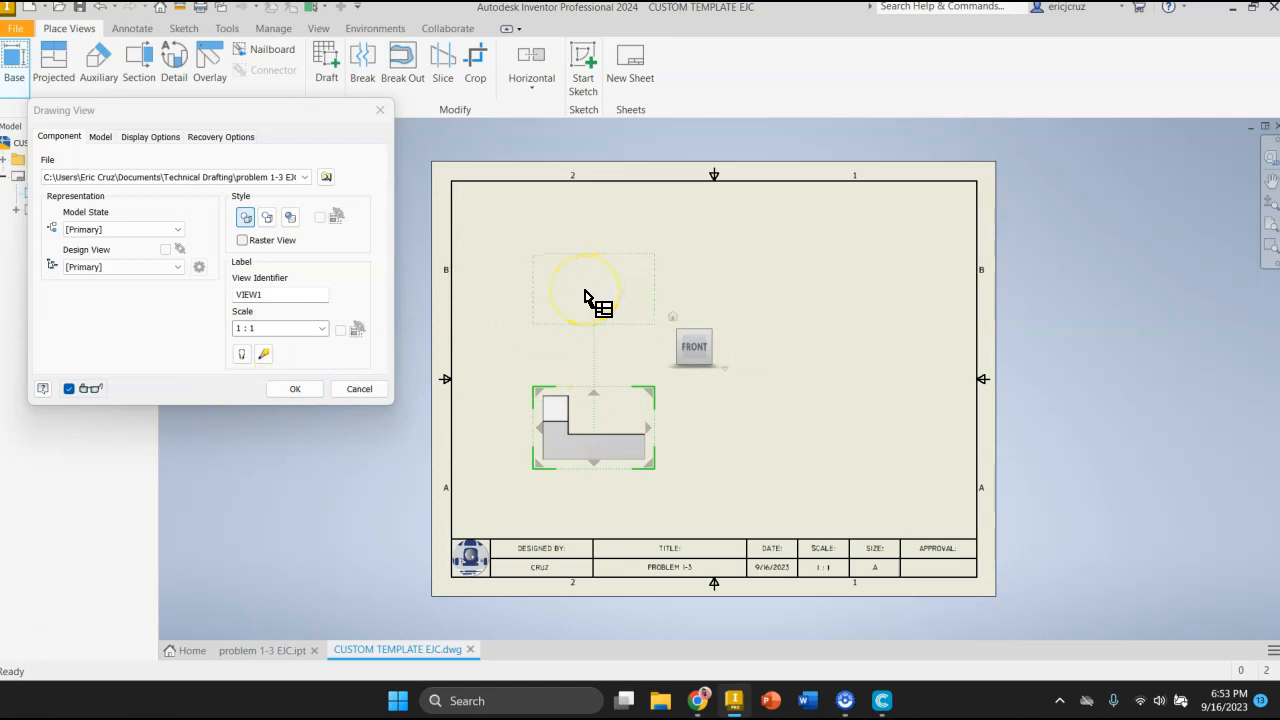
Step: Project top, right-side and isometric views from the front view, with the isometric in the sheet's upper-right corner, using the hidden-line style
click(586, 296)
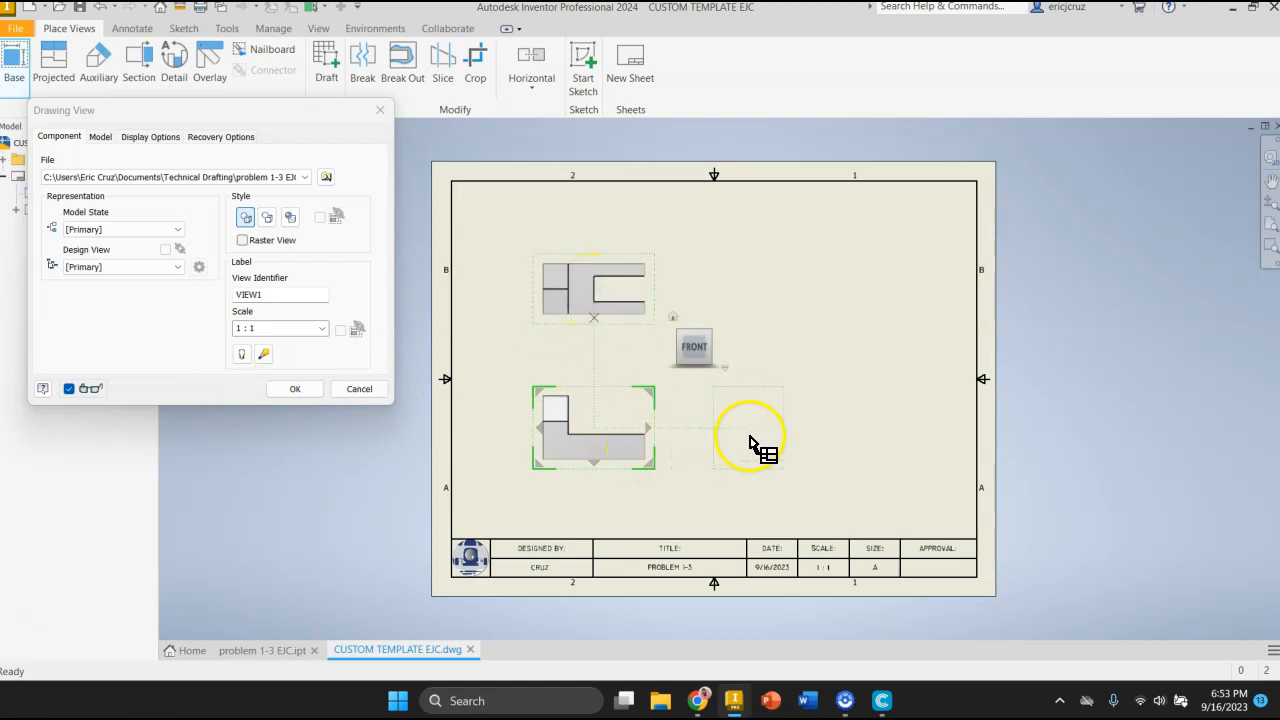
click(748, 438)
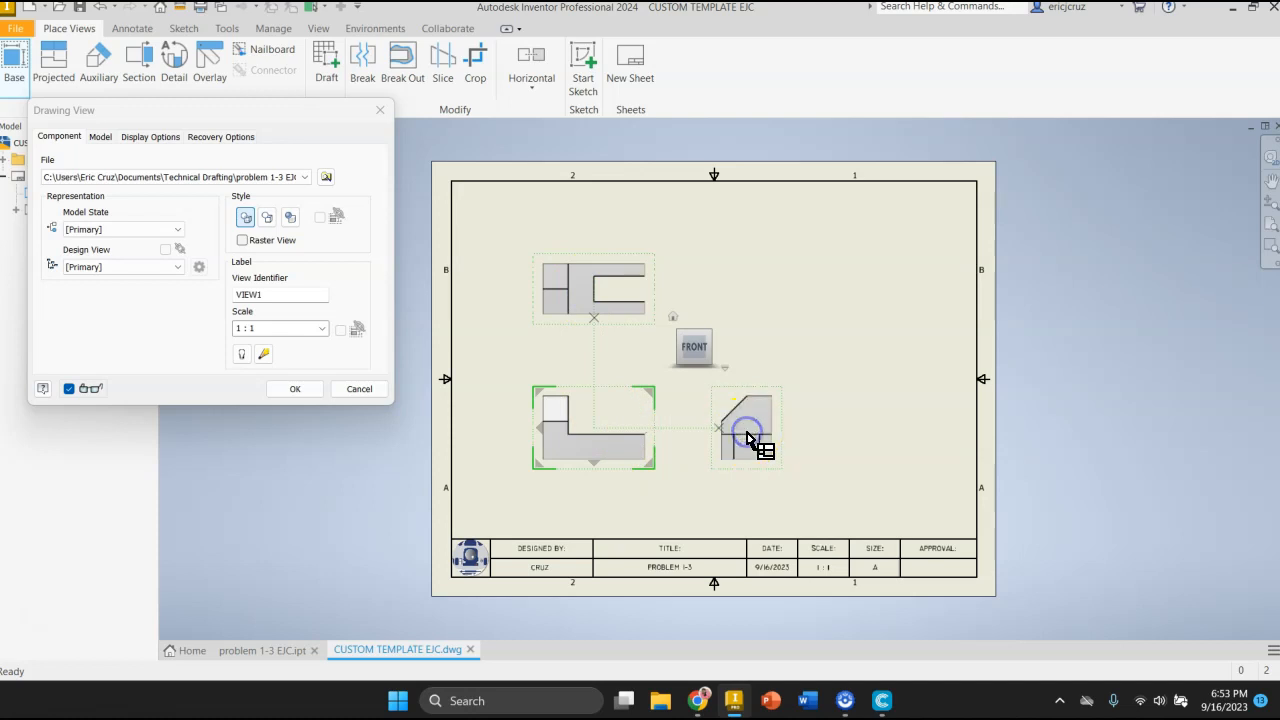
click(903, 266)
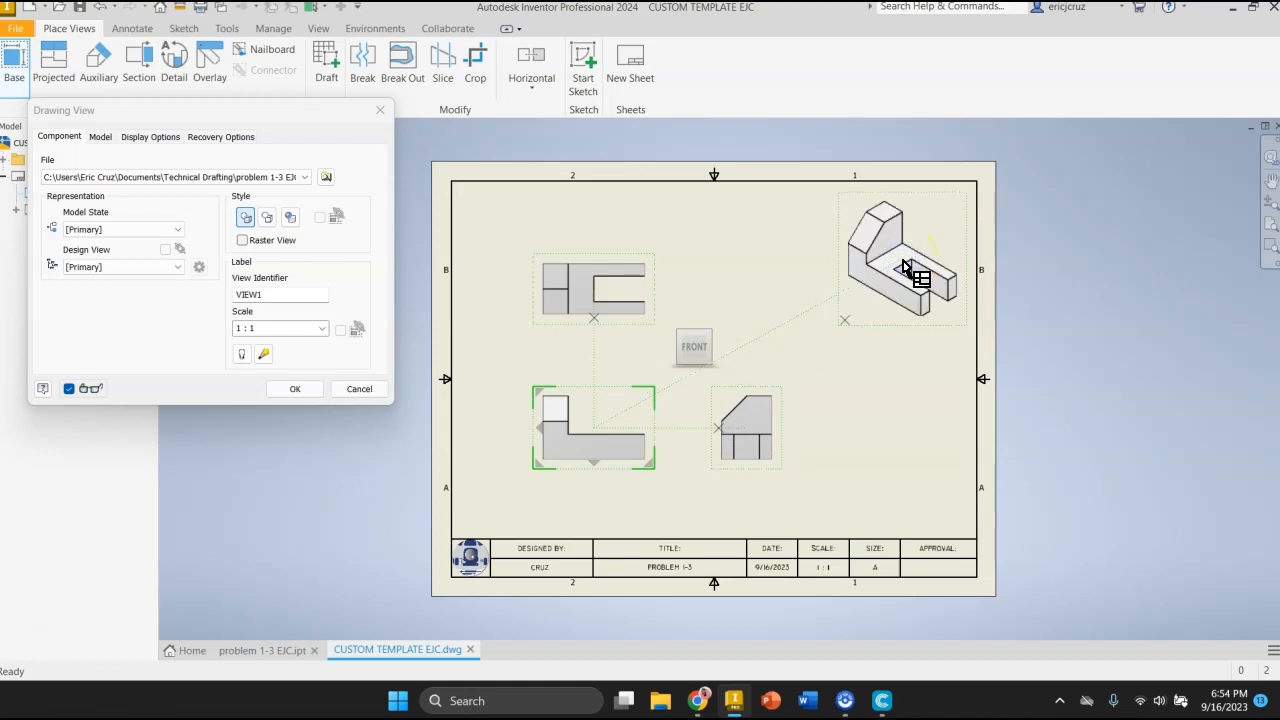
click(255, 327)
click(244, 222)
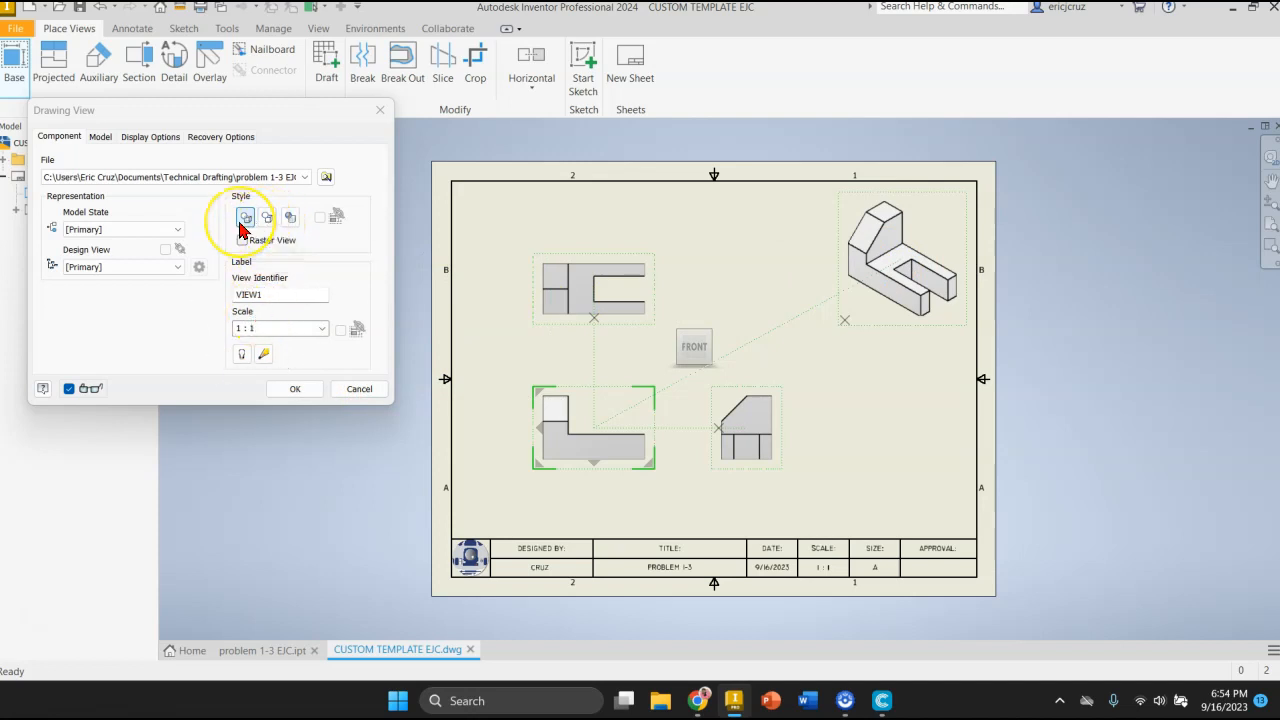
click(298, 390)
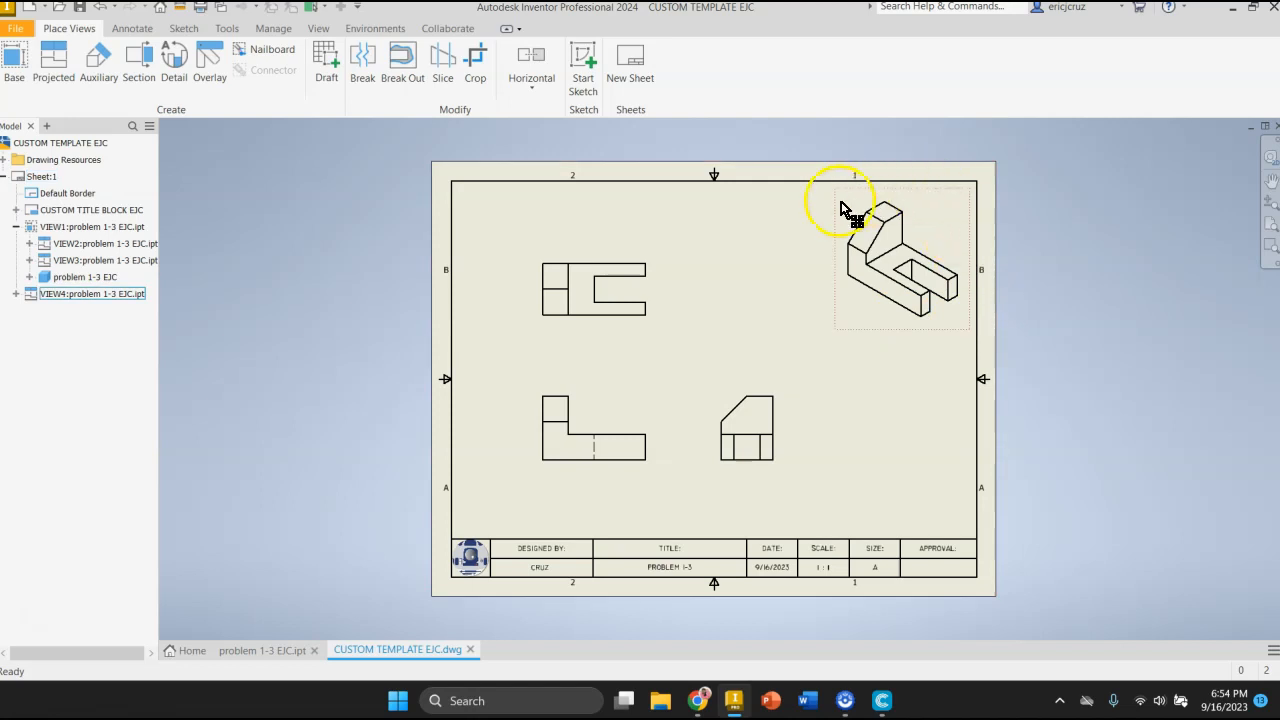
Step: Change the isometric view's display style to shaded while keeping hidden lines removed
double_click(868, 335)
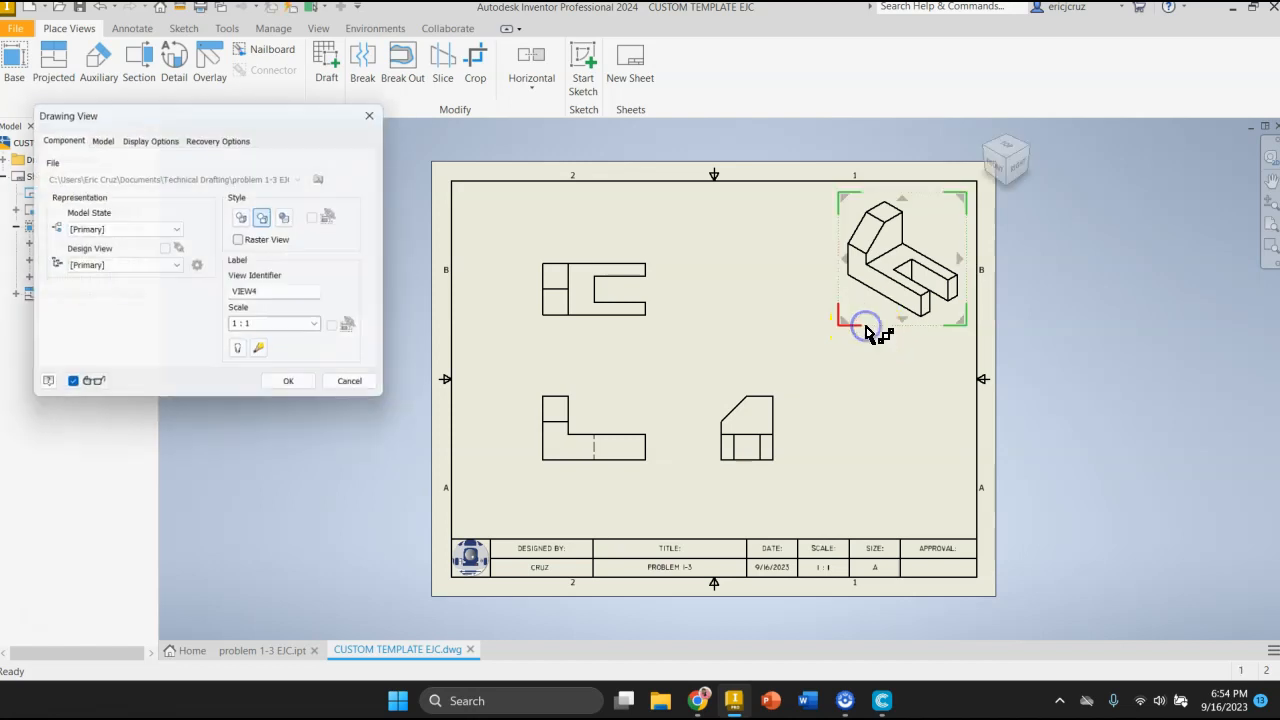
click(285, 220)
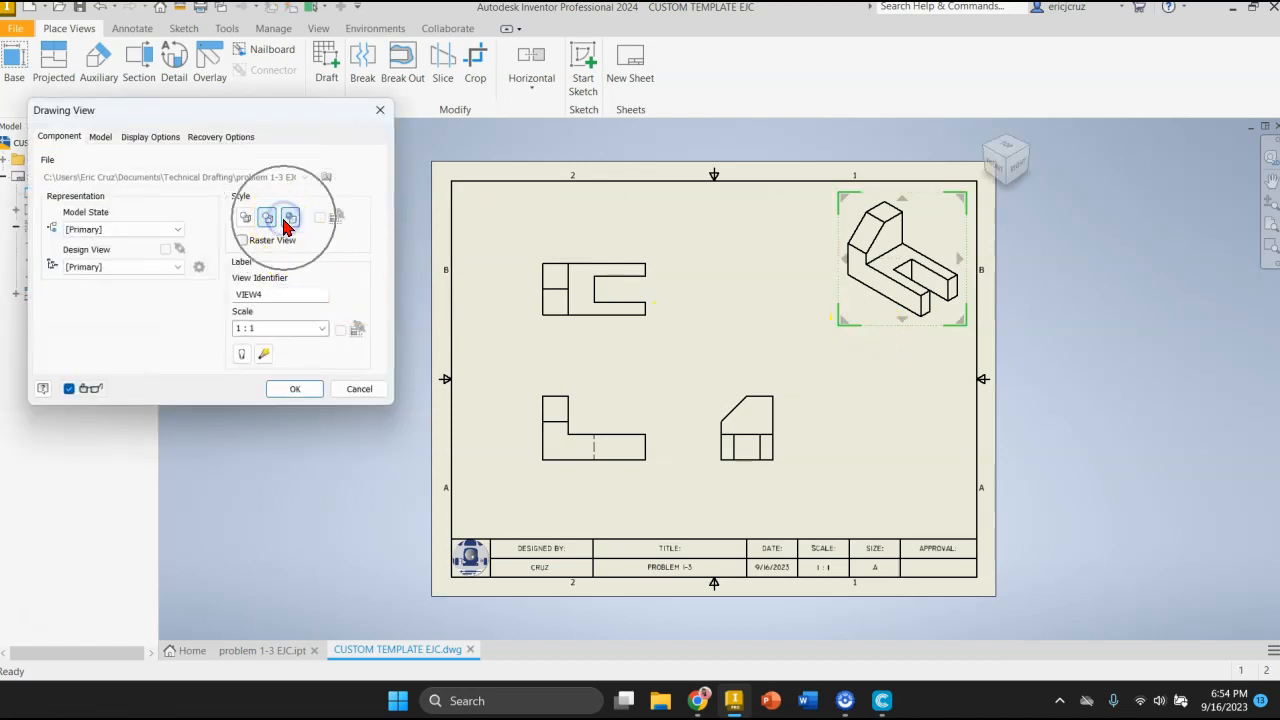
click(290, 389)
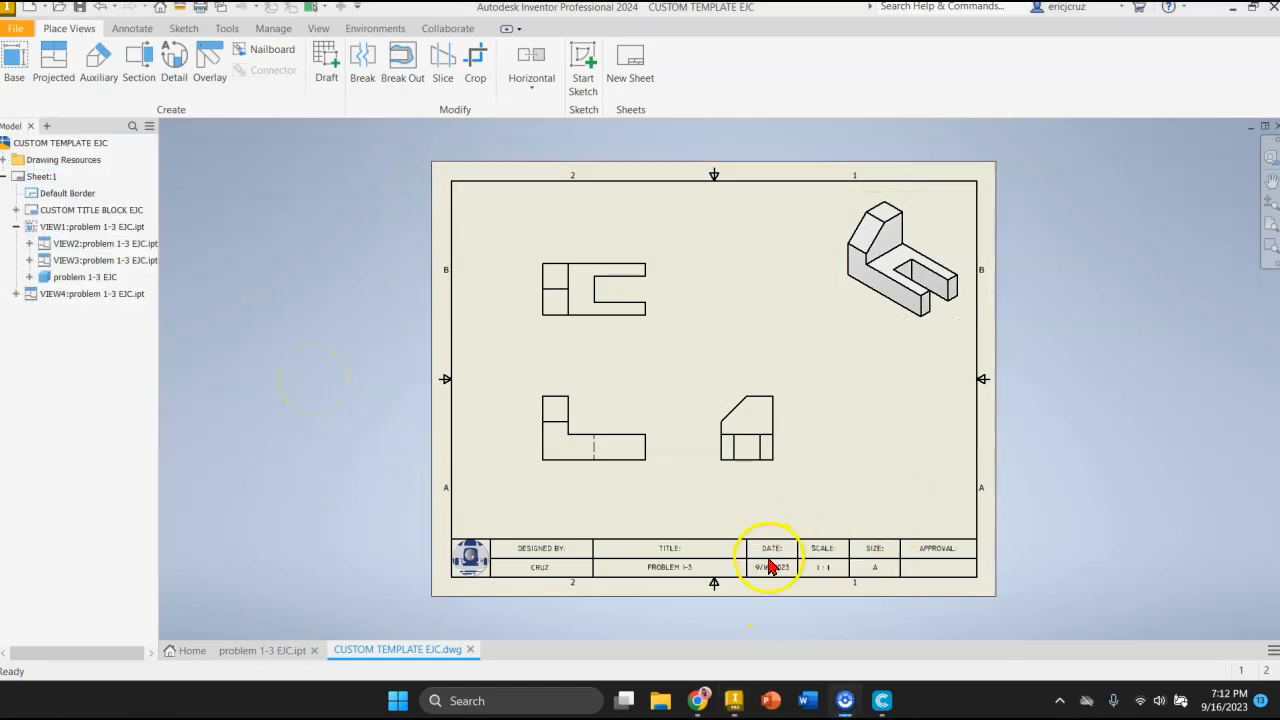
Step: Examine the title block's designer, title, date, scale and size entries on the drawing sheet
scroll(768, 564, up, 4)
scroll(767, 566, down, 3)
middle_drag(767, 567, 766, 560)
scroll(765, 561, up, 3)
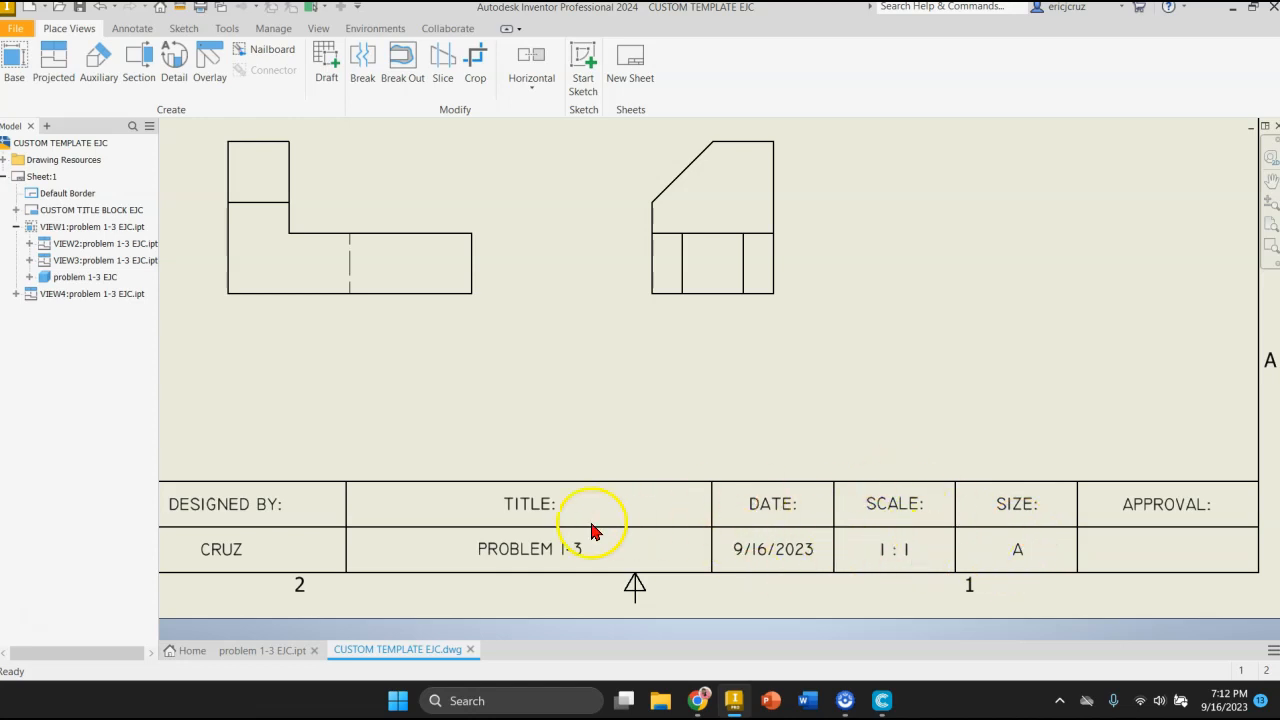
mouse_move(475, 563)
middle_down()
mouse_move(500, 540)
mouse_move(589, 547)
middle_up()
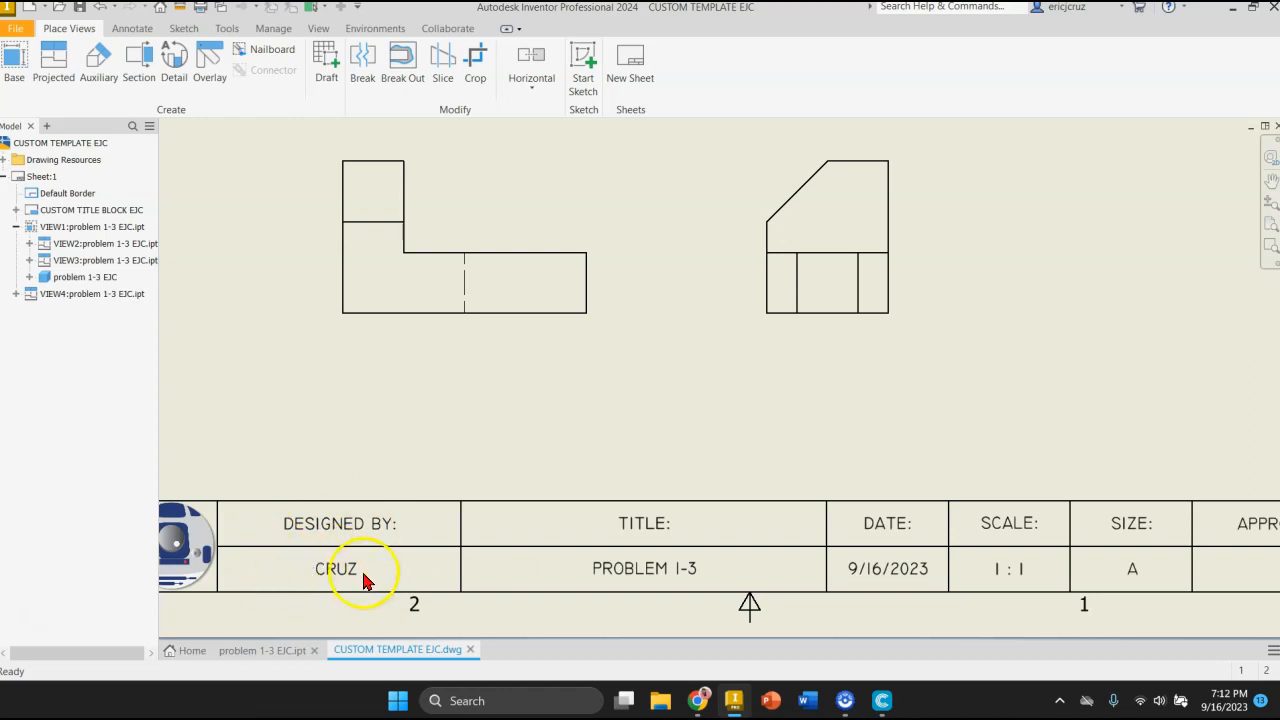
scroll(363, 580, down, 2)
scroll(500, 460, down, 1)
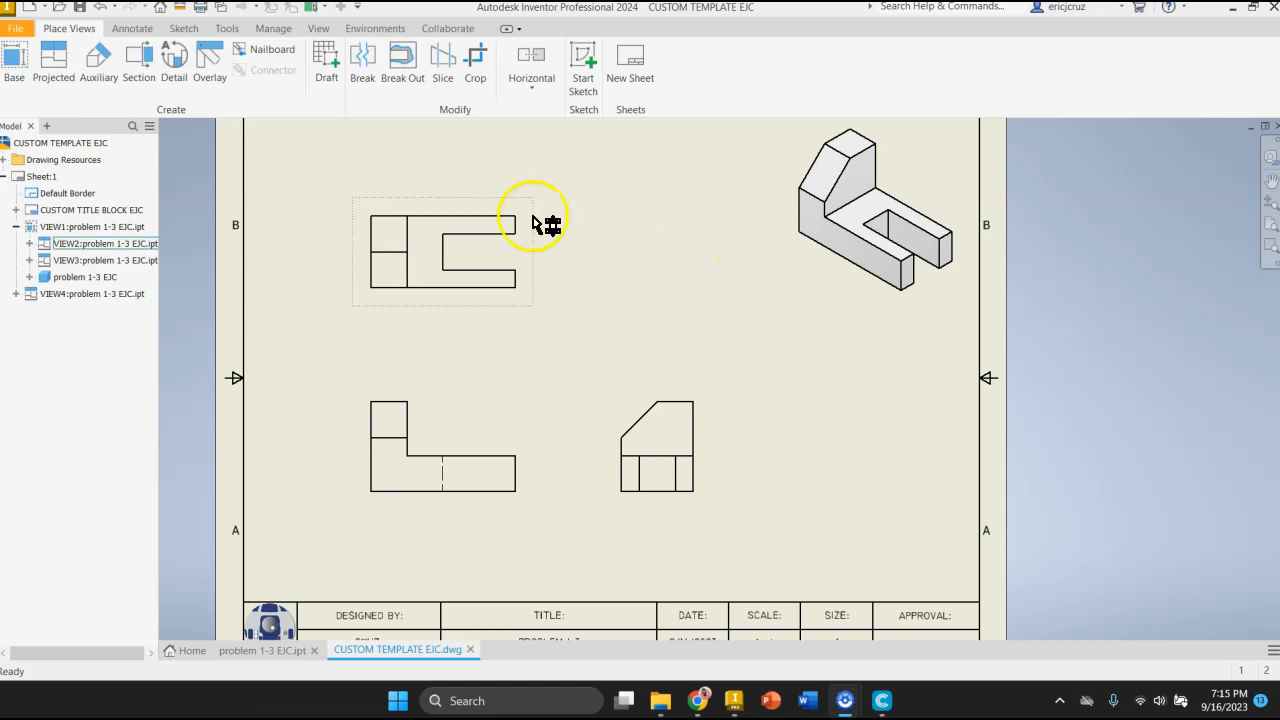
Step: Dimension the front view's overall length along its bottom edge, placing the dimension below the view
click(130, 30)
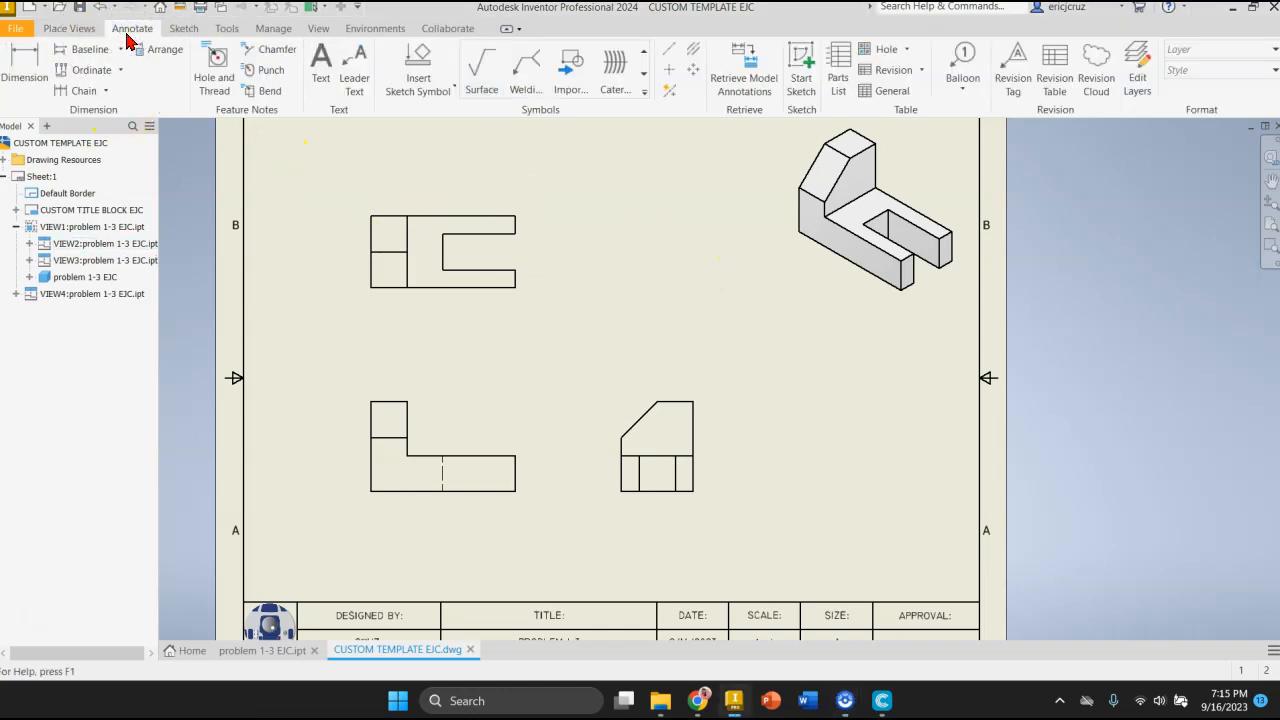
click(31, 72)
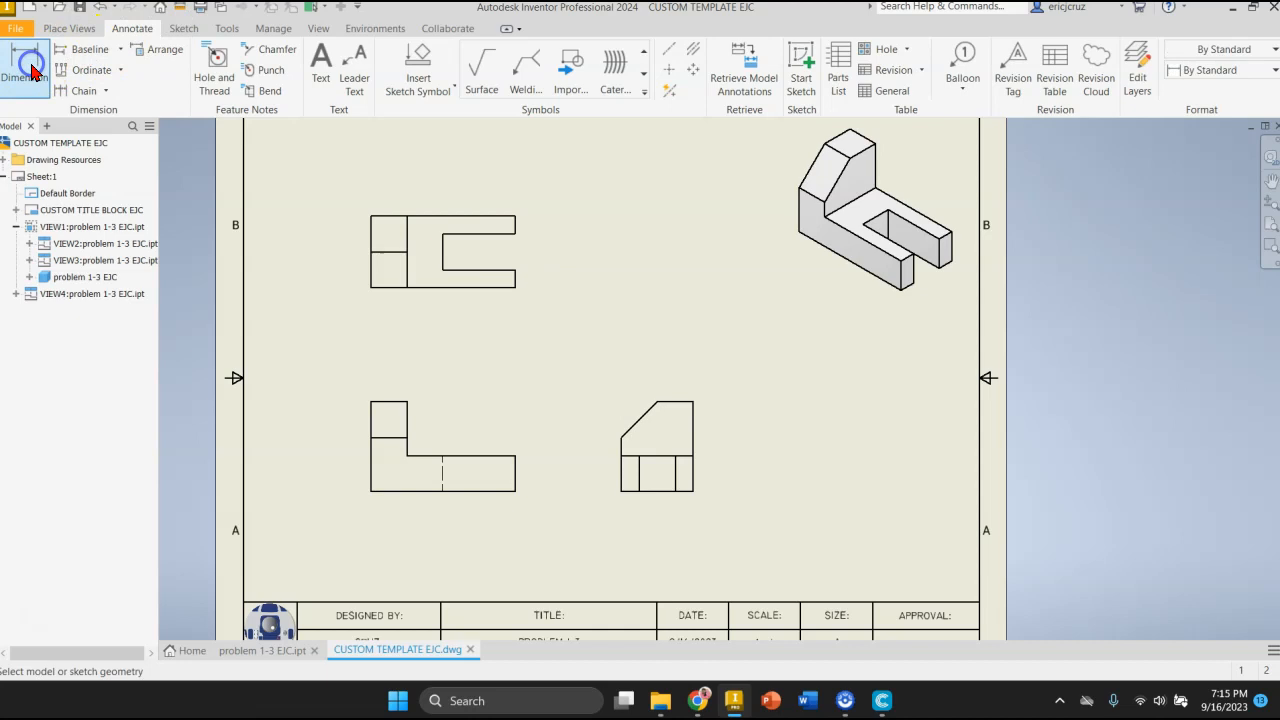
scroll(455, 543, up, 4)
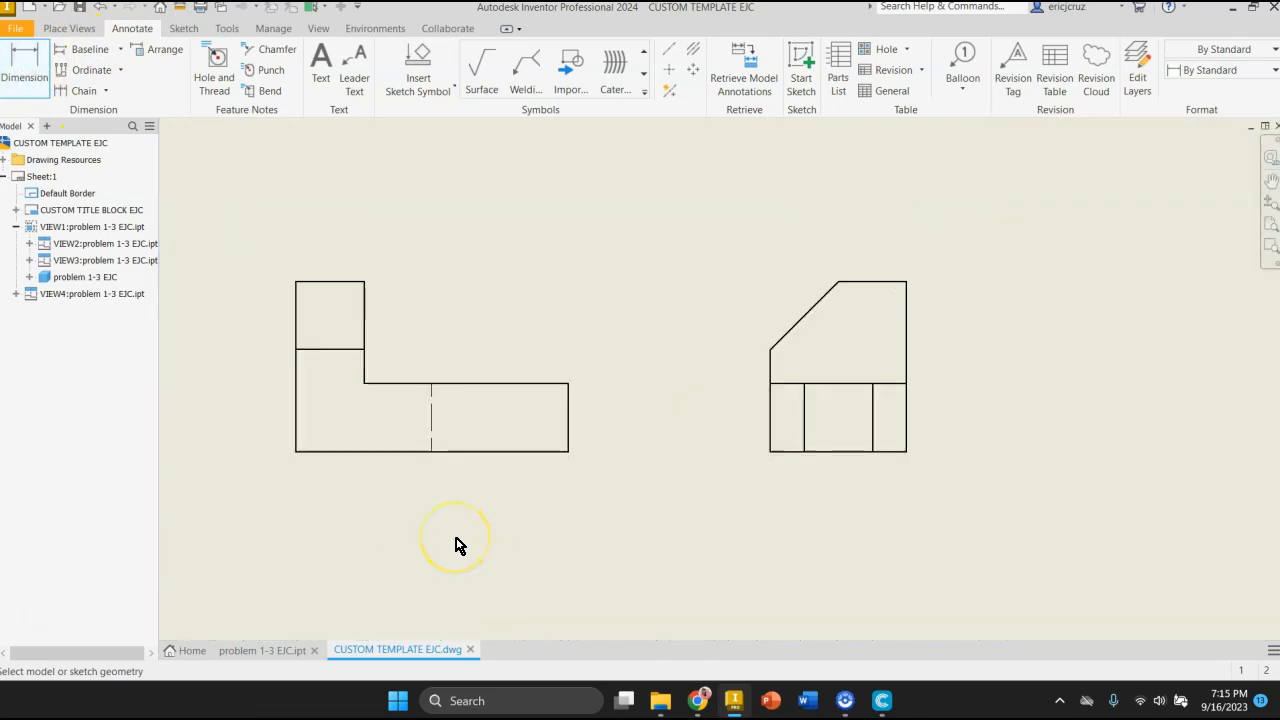
scroll(455, 543, down, 1)
middle_drag(455, 543, 512, 530)
scroll(471, 511, up, 2)
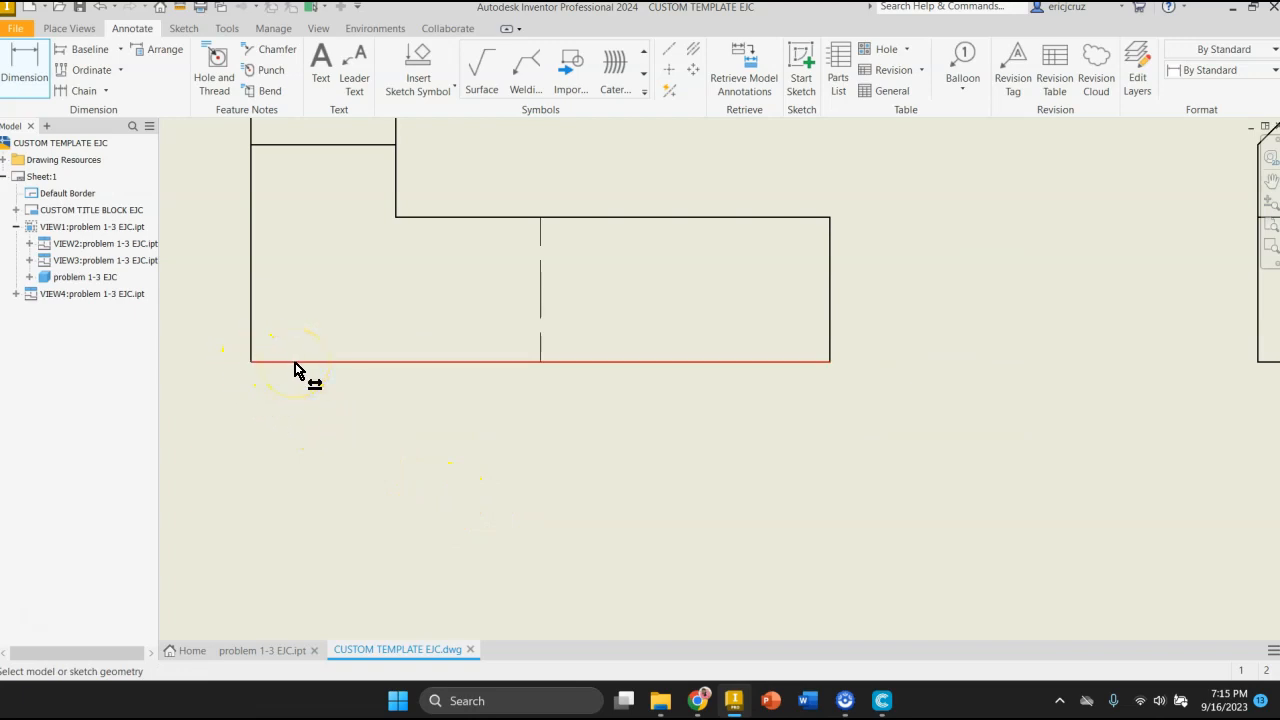
click(291, 430)
click(290, 368)
click(288, 365)
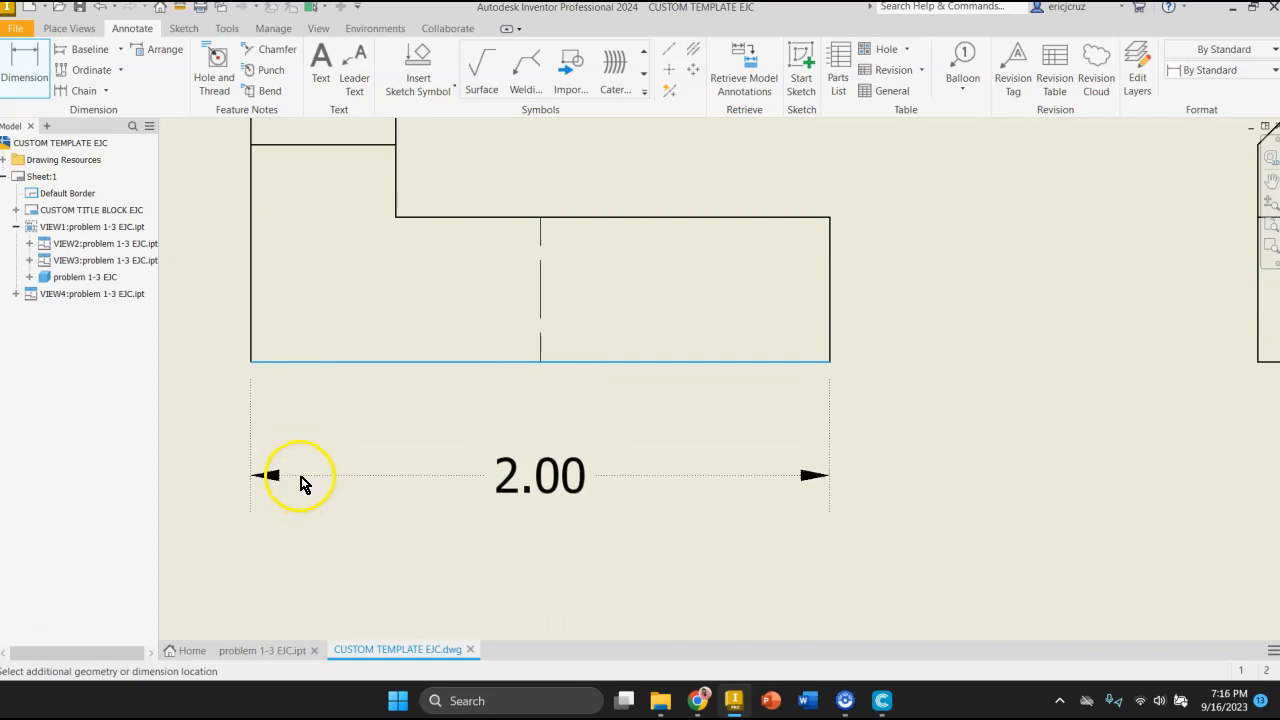
click(302, 484)
Step: Dimension the right-side view's overall width below the view, lined up with the front view's length dimension
scroll(909, 477, down, 3)
mouse_move(923, 477)
middle_down()
mouse_move(824, 510)
mouse_move(660, 506)
mouse_move(588, 483)
middle_up()
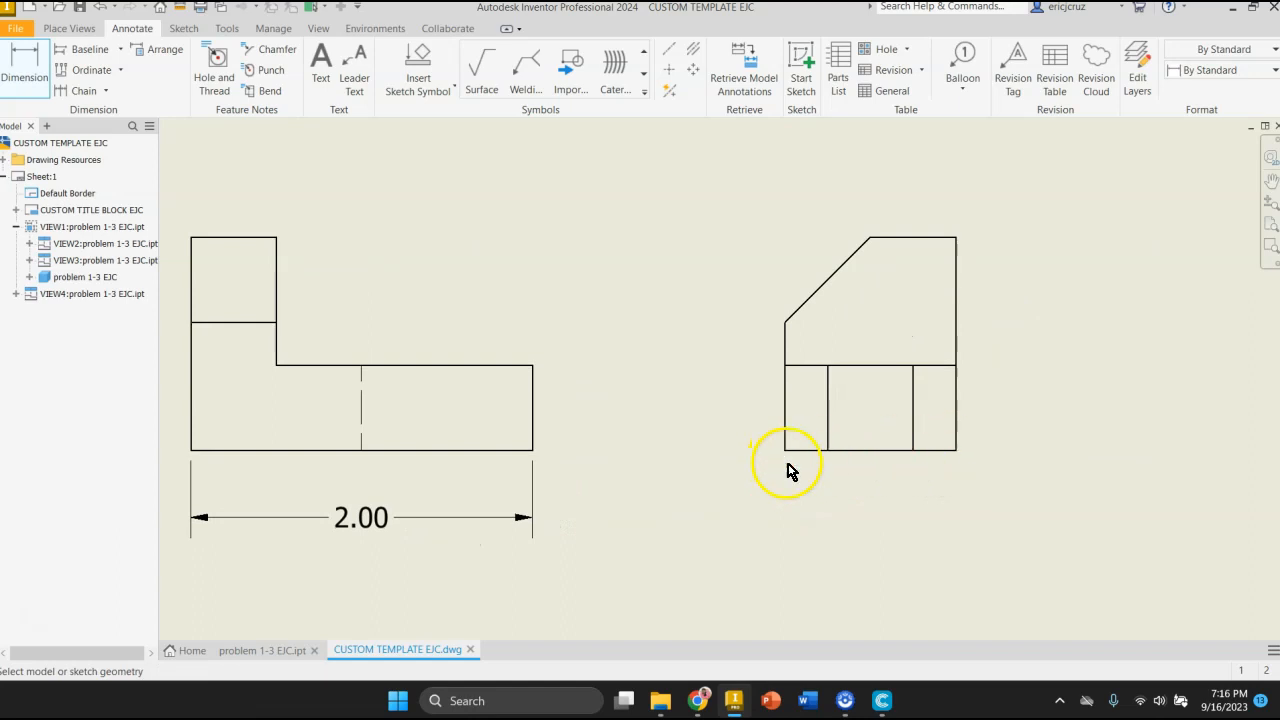
scroll(817, 459, up, 2)
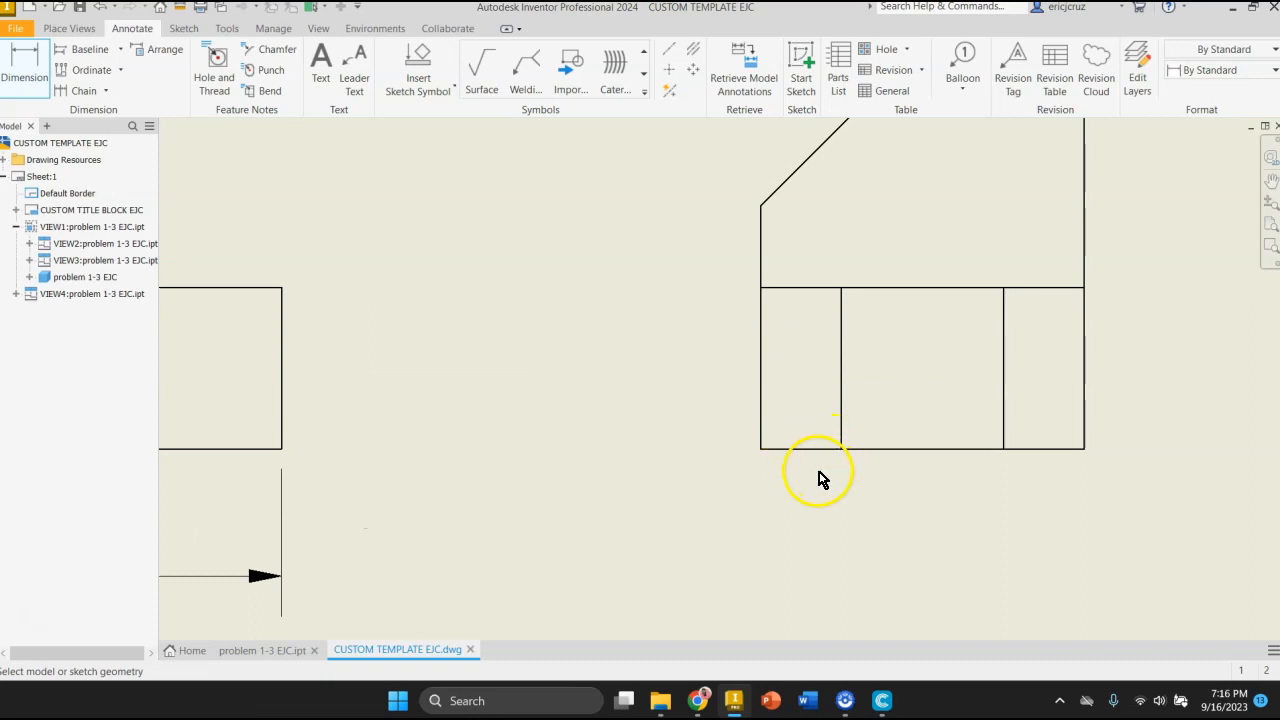
scroll(820, 475, down, 2)
mouse_move(817, 474)
middle_down()
mouse_move(680, 560)
mouse_move(754, 349)
mouse_move(738, 354)
middle_up()
click(721, 340)
click(913, 338)
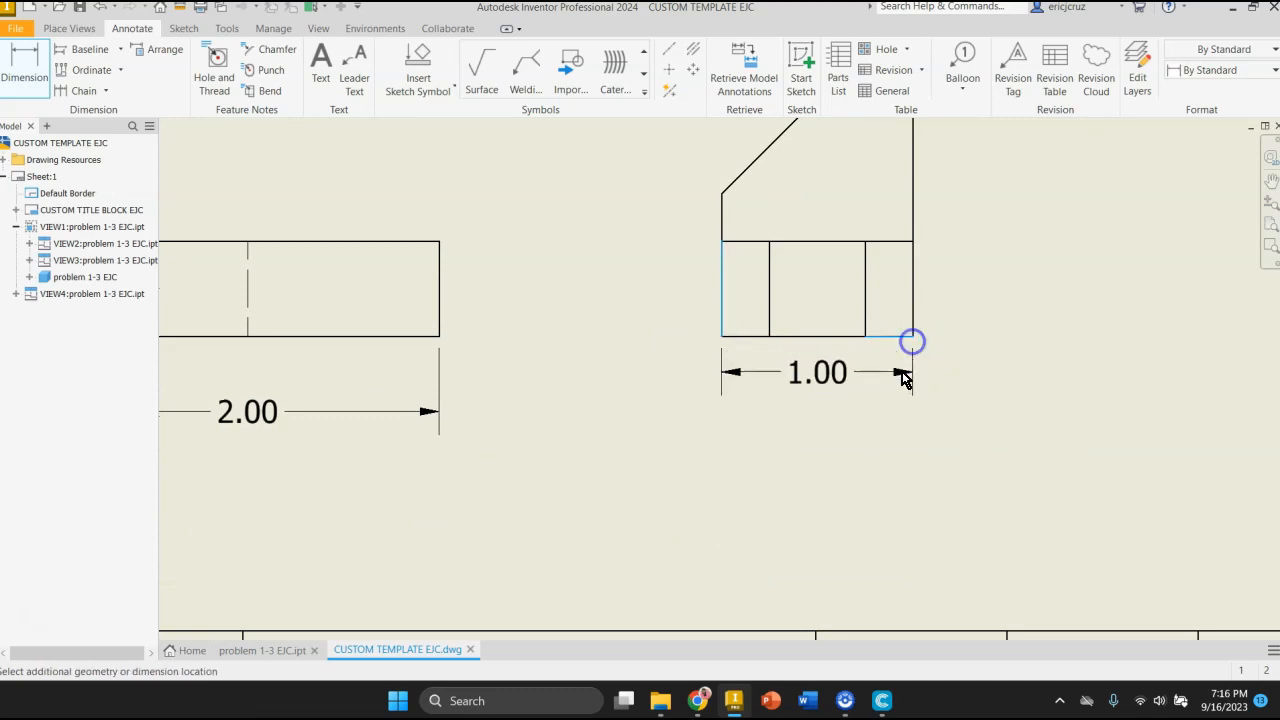
click(897, 412)
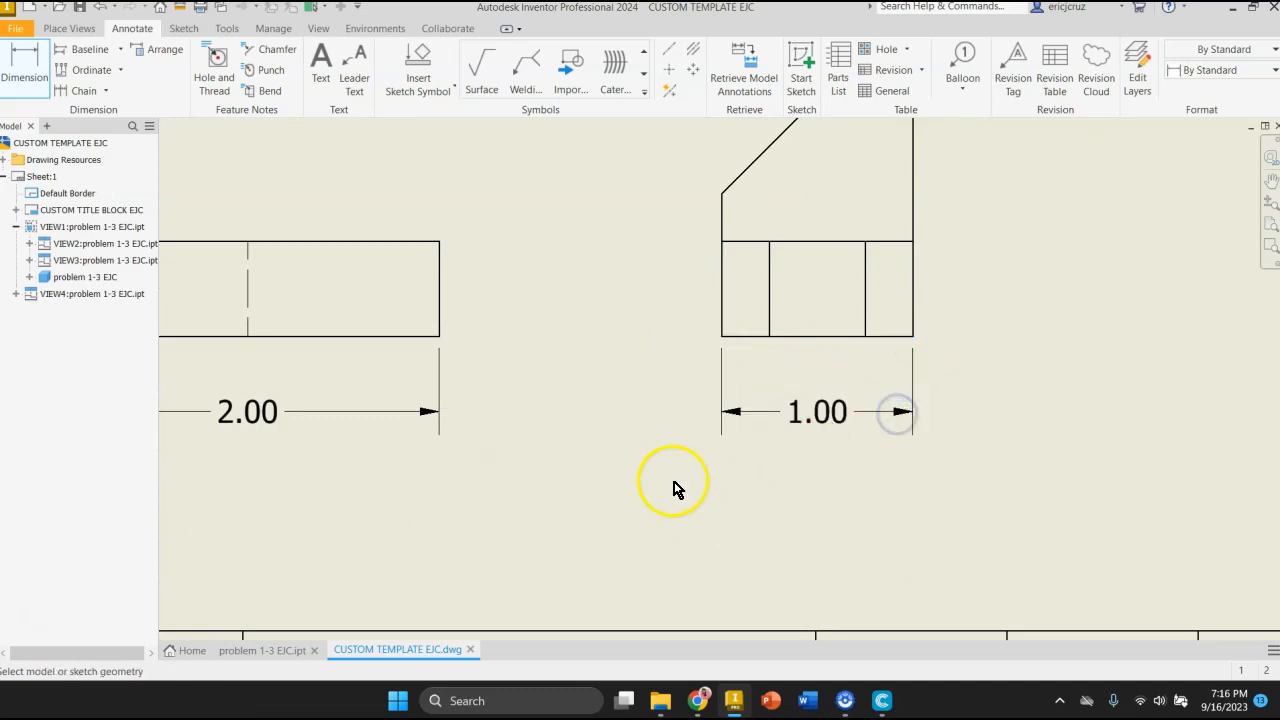
key(Escape)
mouse_move(673, 489)
middle_down()
mouse_move(737, 446)
mouse_move(755, 485)
middle_up()
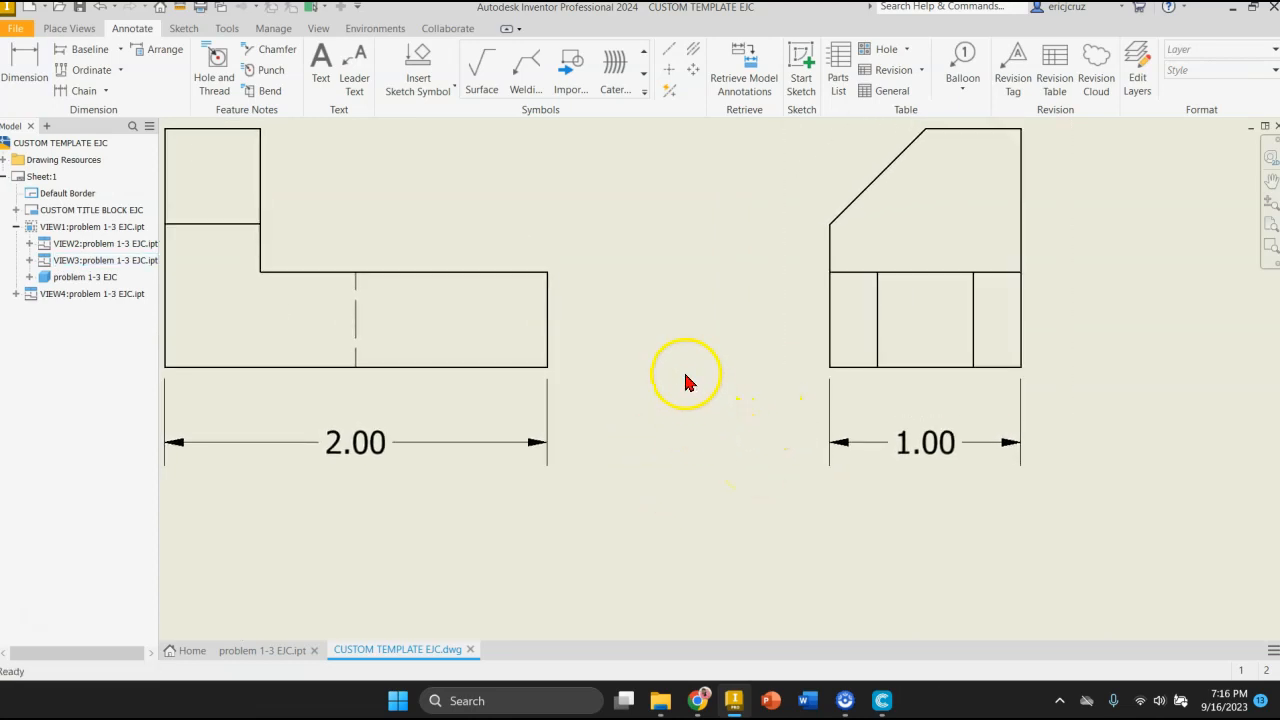
Step: Save the drawing as PROBLEM 1-3 EJC in the Models folder and resolve its link to the problem 1-3 EJC part in Technical Drafting
click(16, 28)
click(30, 210)
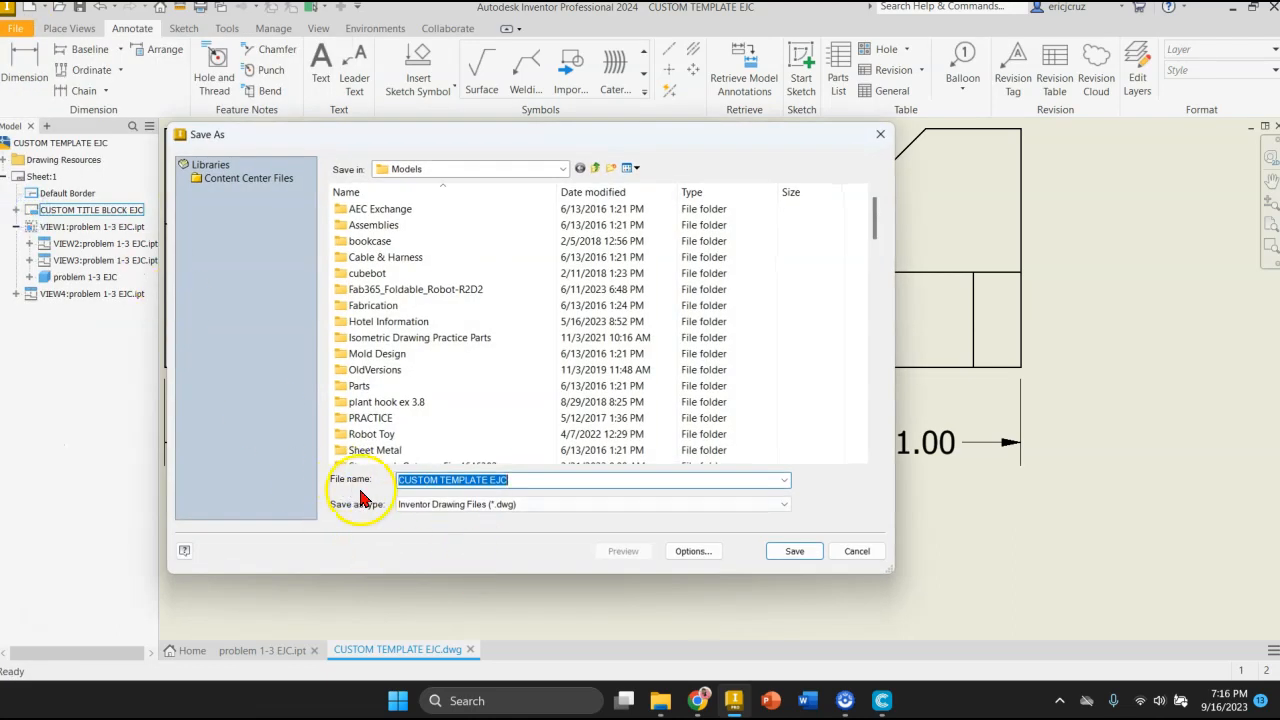
click(426, 482)
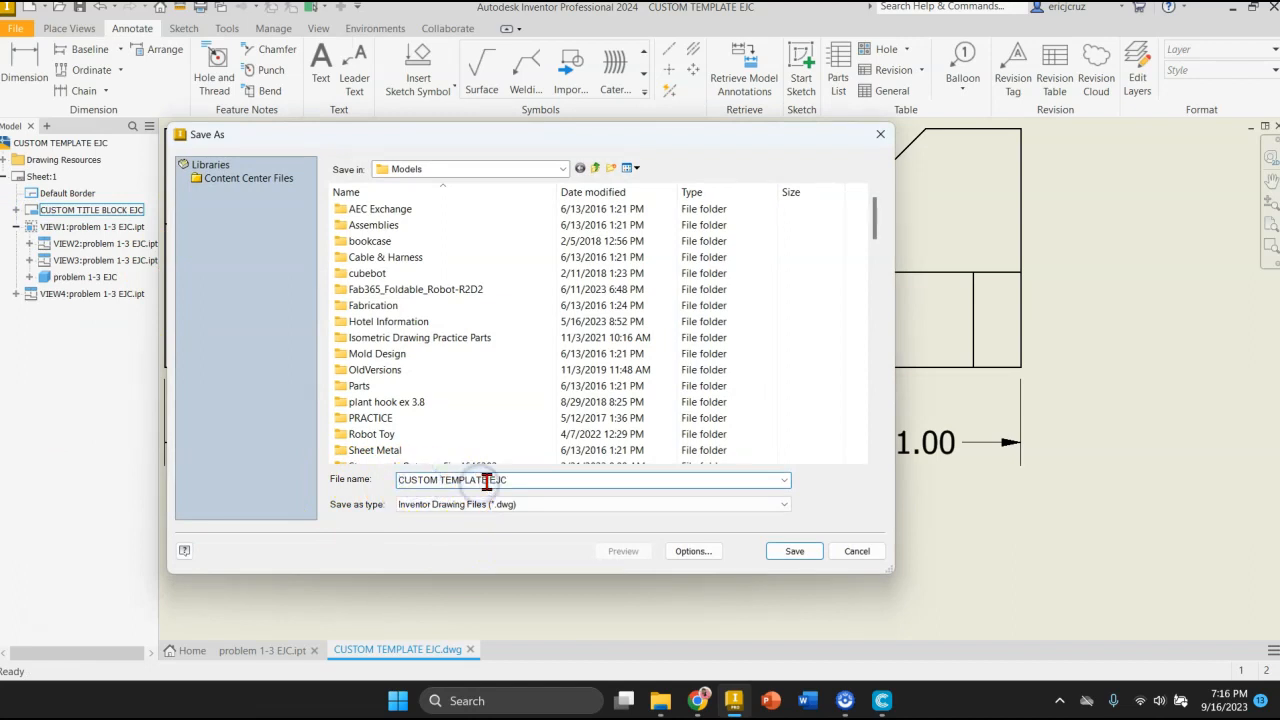
drag(488, 482, 326, 479)
text(PROBLEM 1-3)
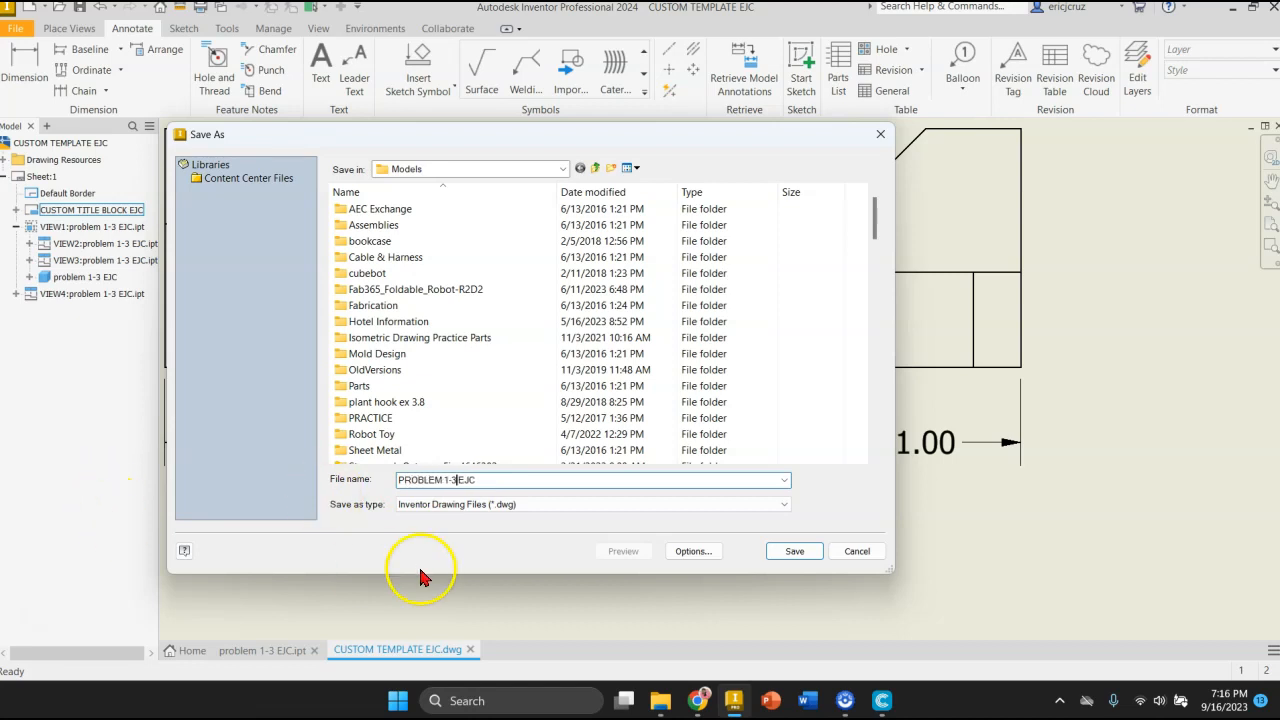
click(813, 561)
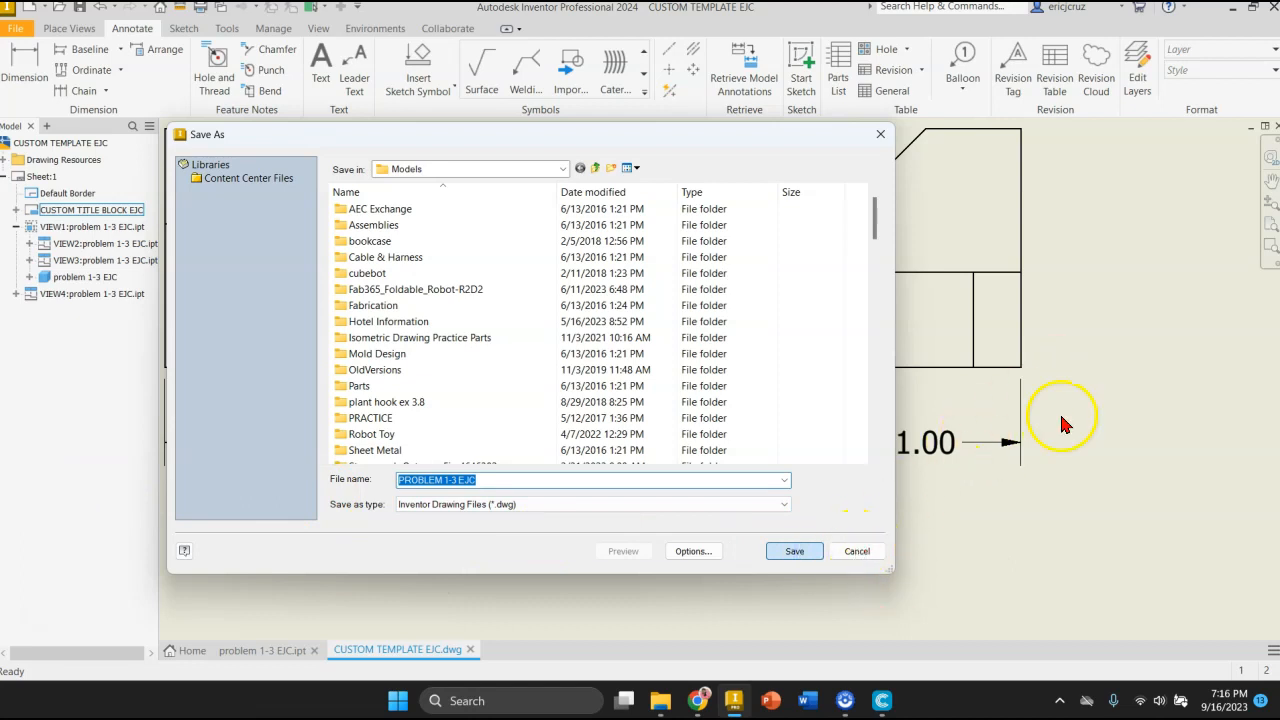
key(Return)
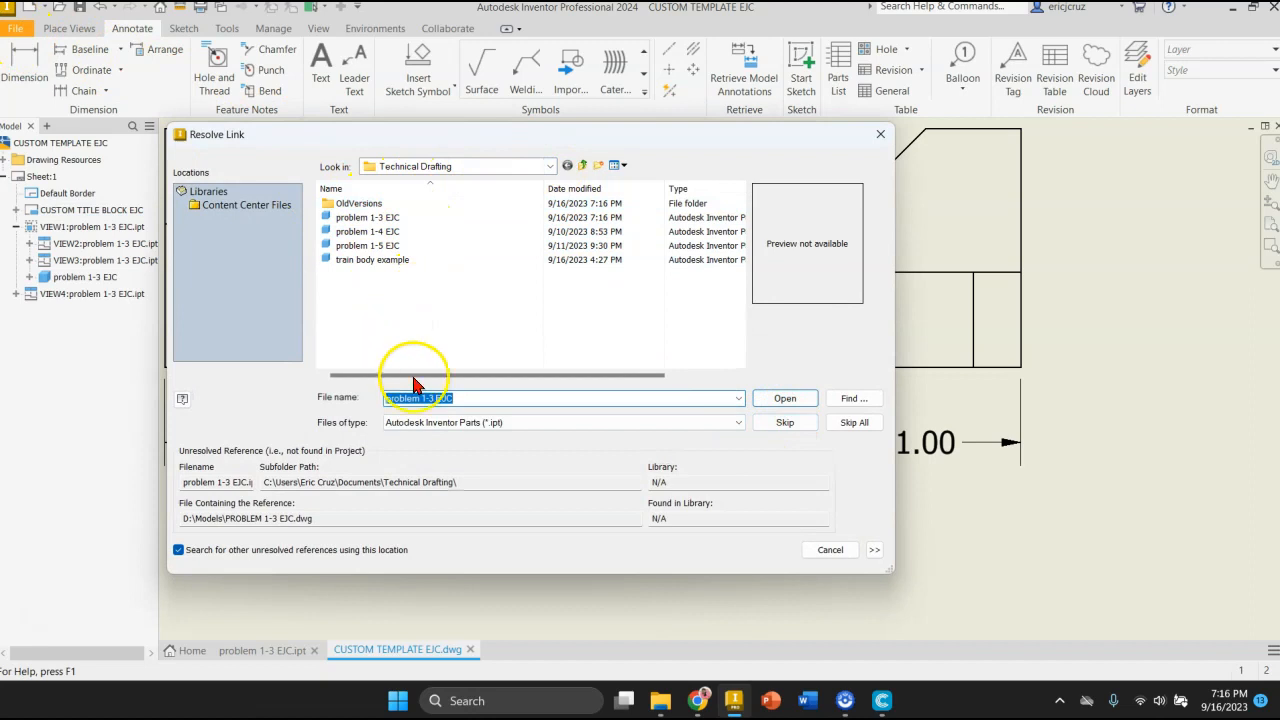
click(782, 399)
click(586, 447)
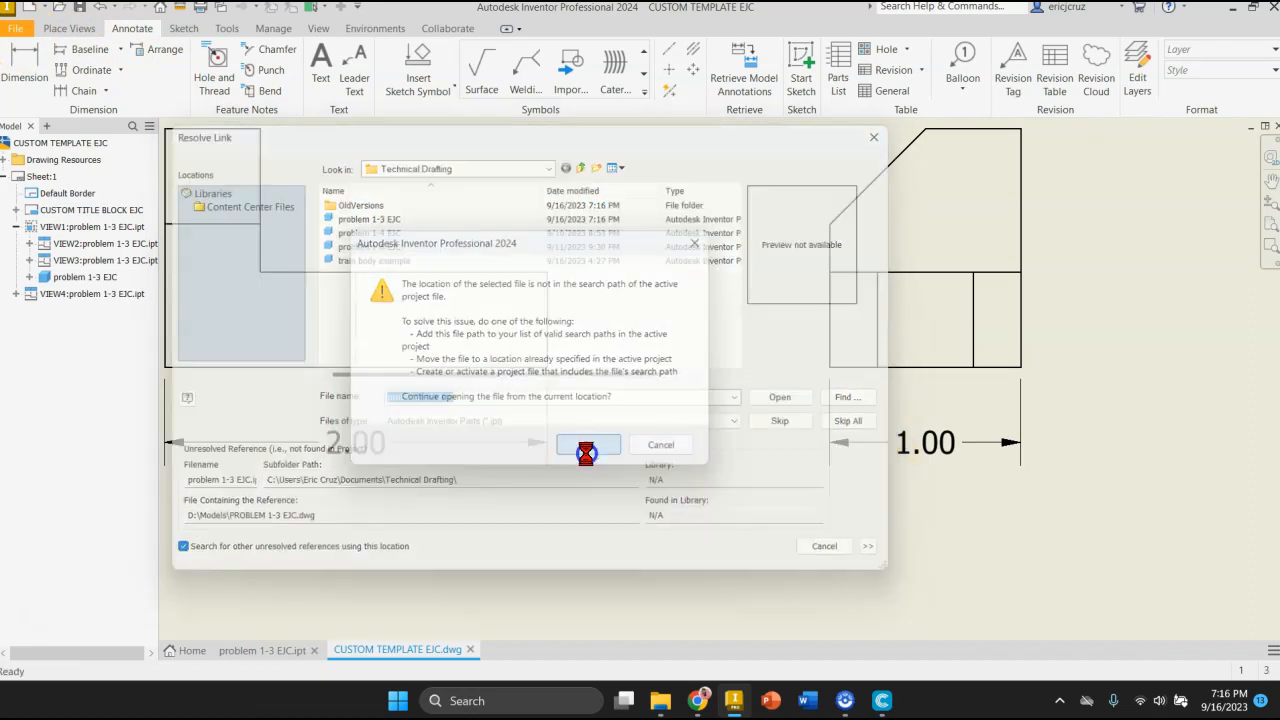
Step: Save the PROBLEM 1-3 EJC drawing into the Technical Drafting folder under Documents
click(15, 28)
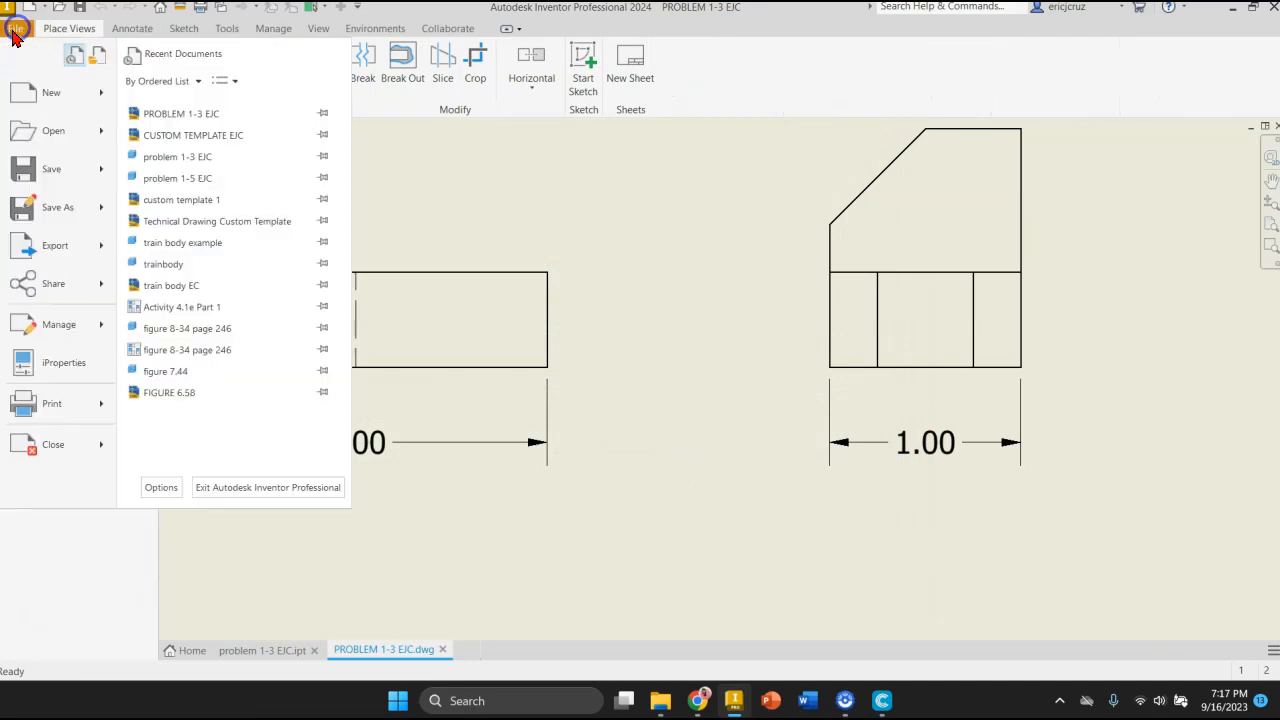
click(50, 210)
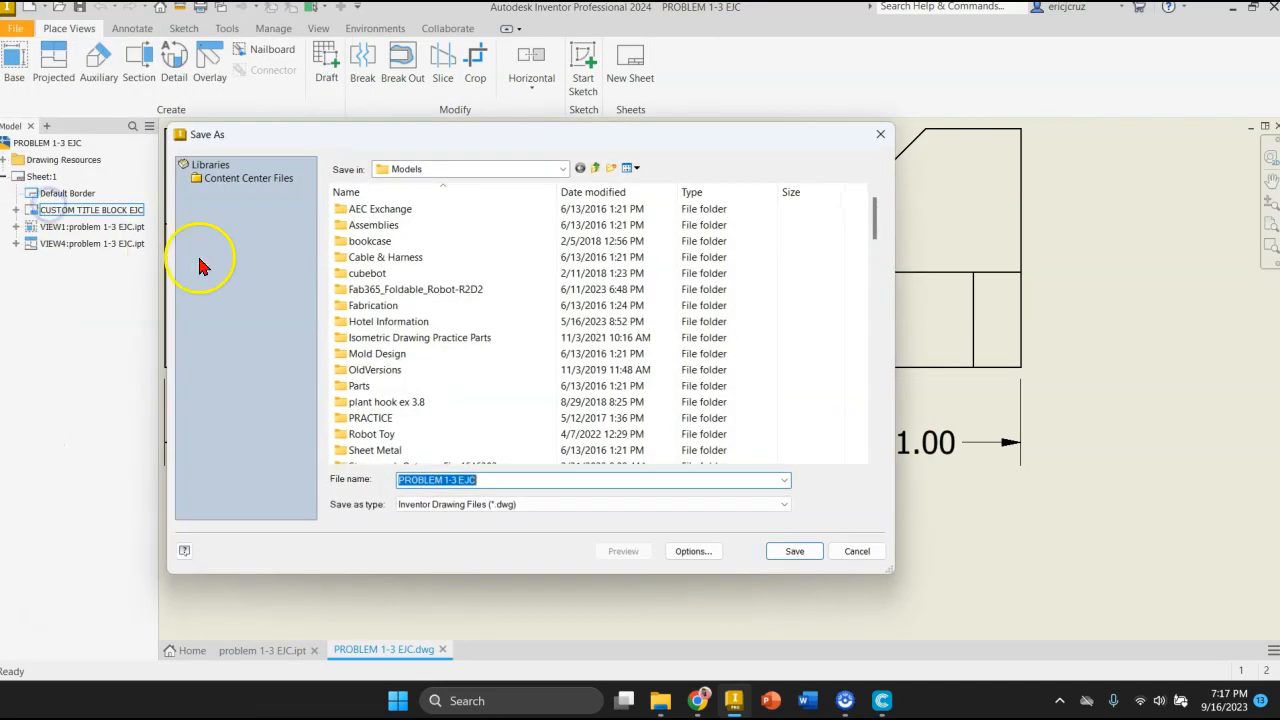
click(563, 168)
click(490, 242)
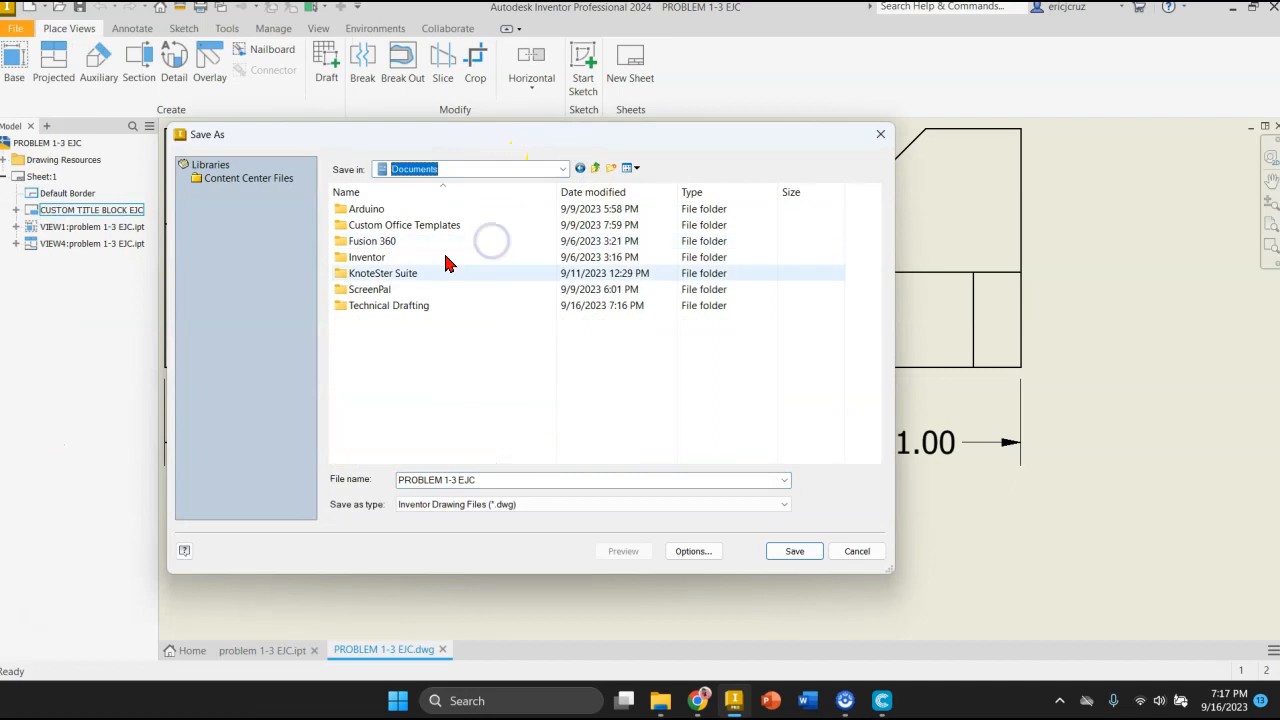
double_click(420, 309)
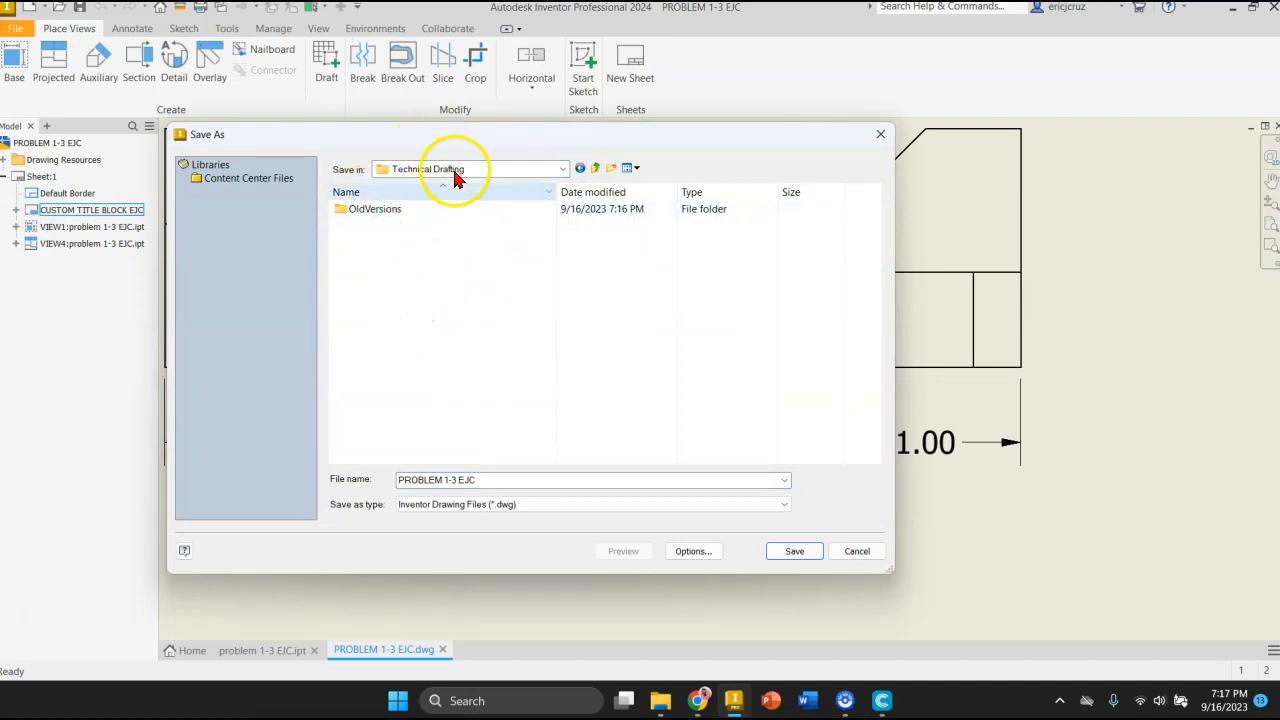
click(794, 551)
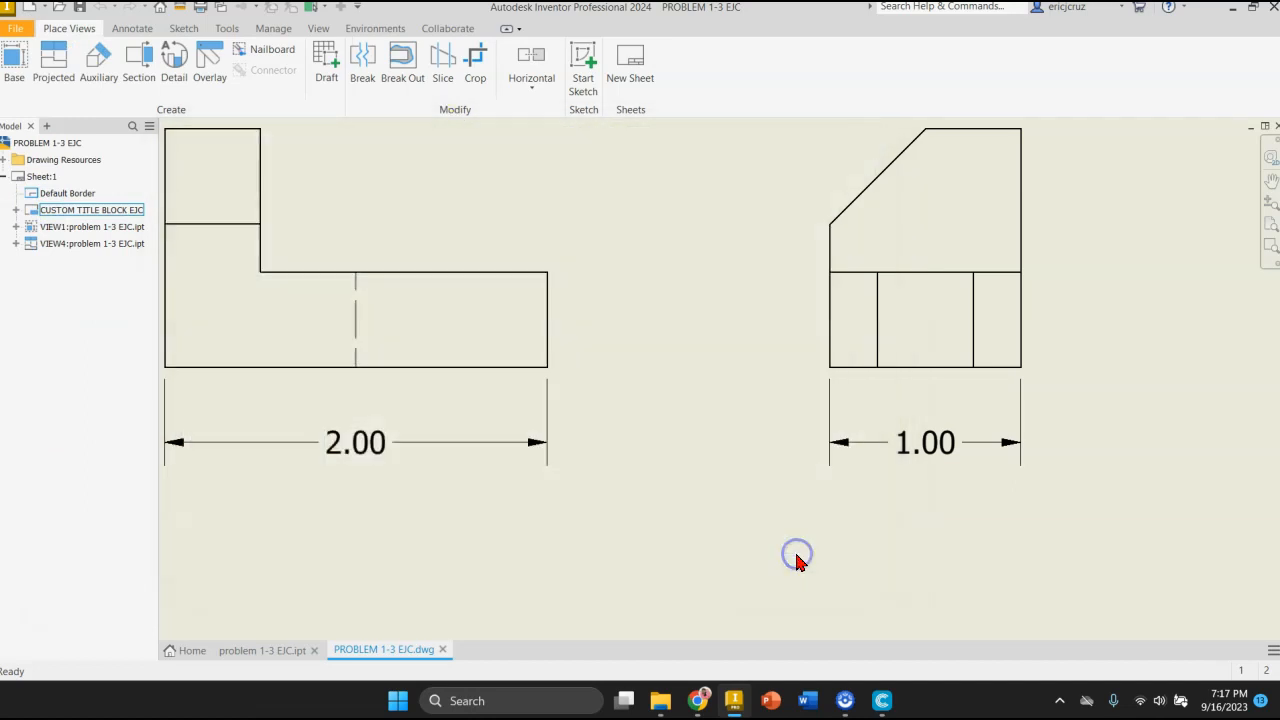
Step: Edit the dimension style of the front view's length dimension, turning off linear trailing zeros and setting linear precision to 3.123
scroll(772, 445, down, 4)
mouse_move(770, 447)
middle_down()
mouse_move(737, 497)
mouse_move(689, 523)
mouse_move(612, 378)
middle_up()
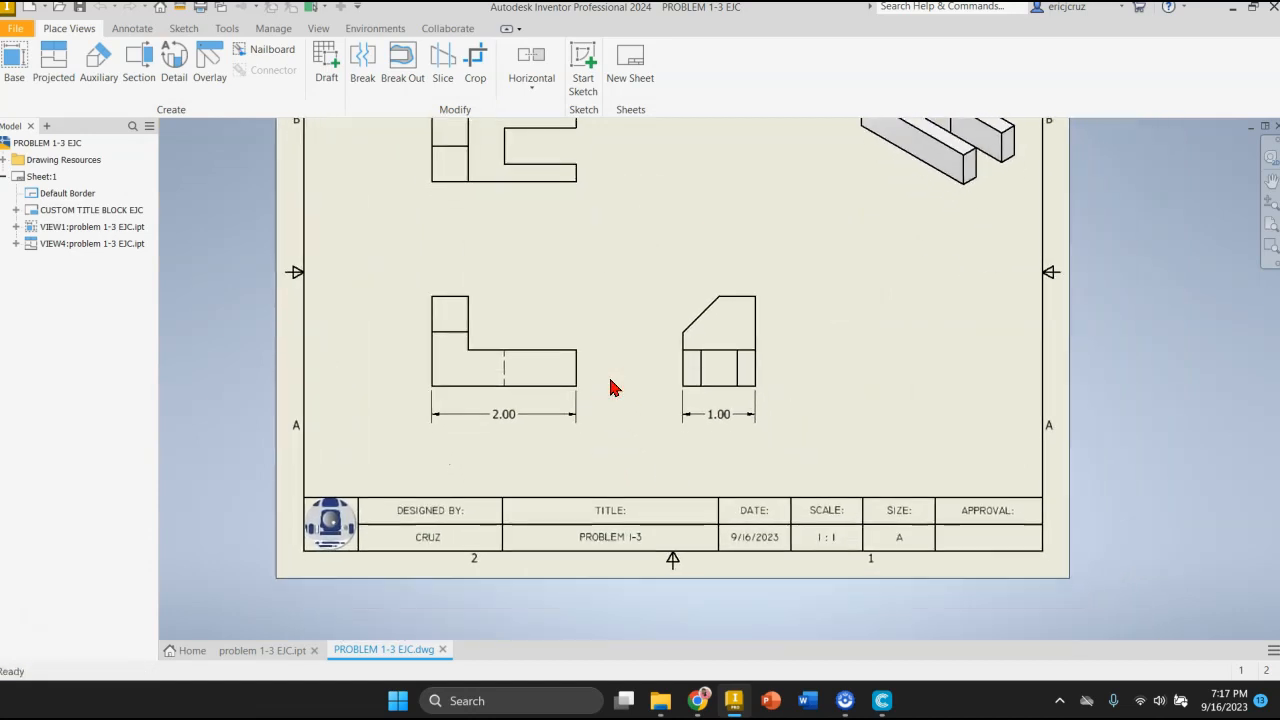
scroll(603, 400, up, 3)
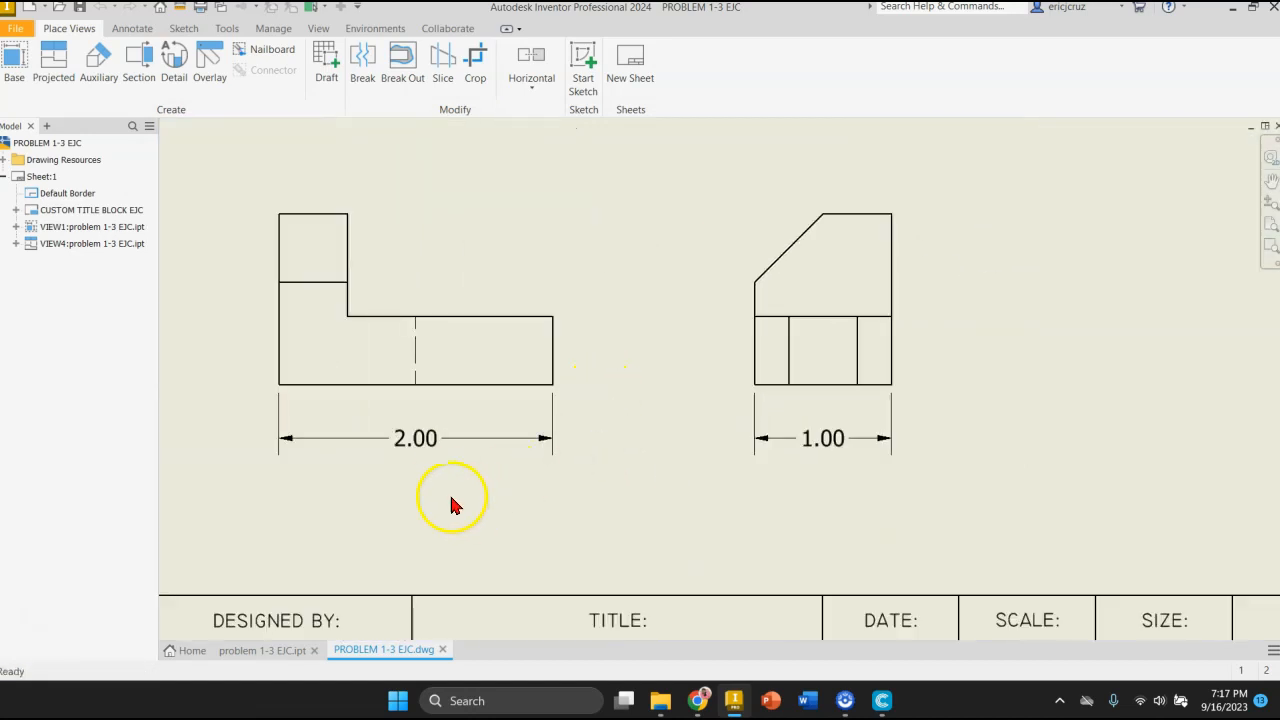
click(410, 448)
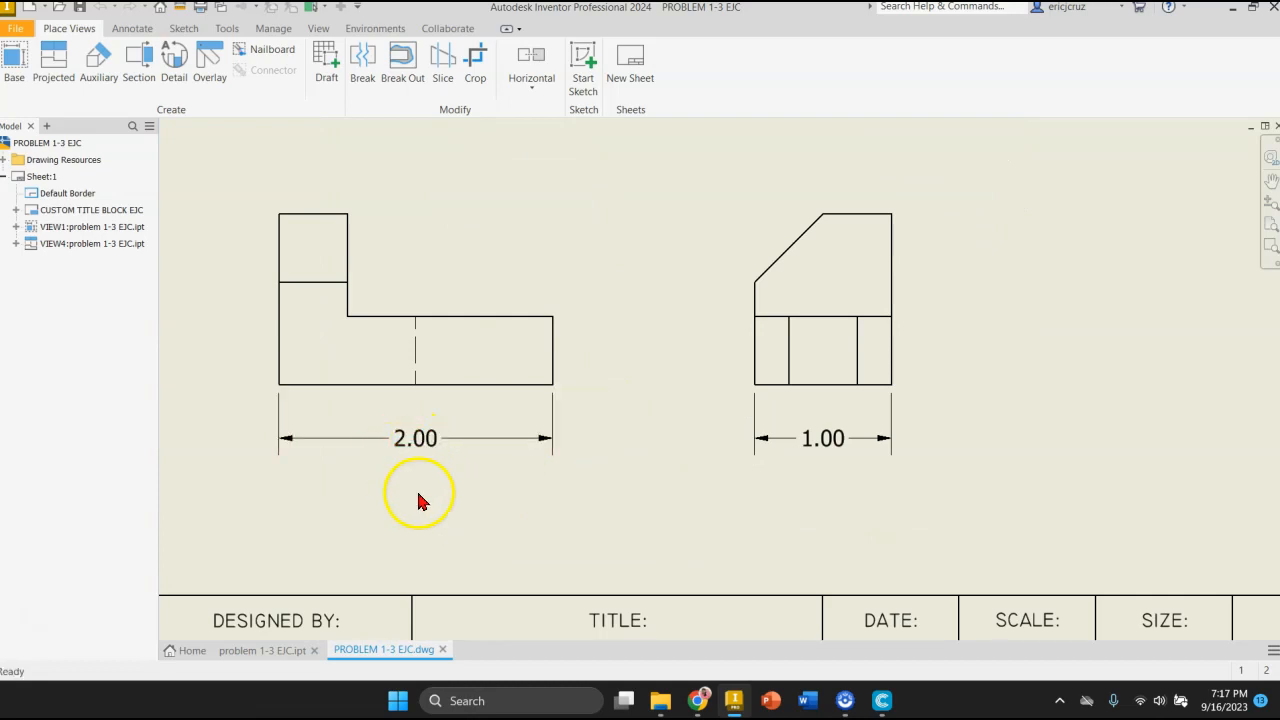
click(420, 445)
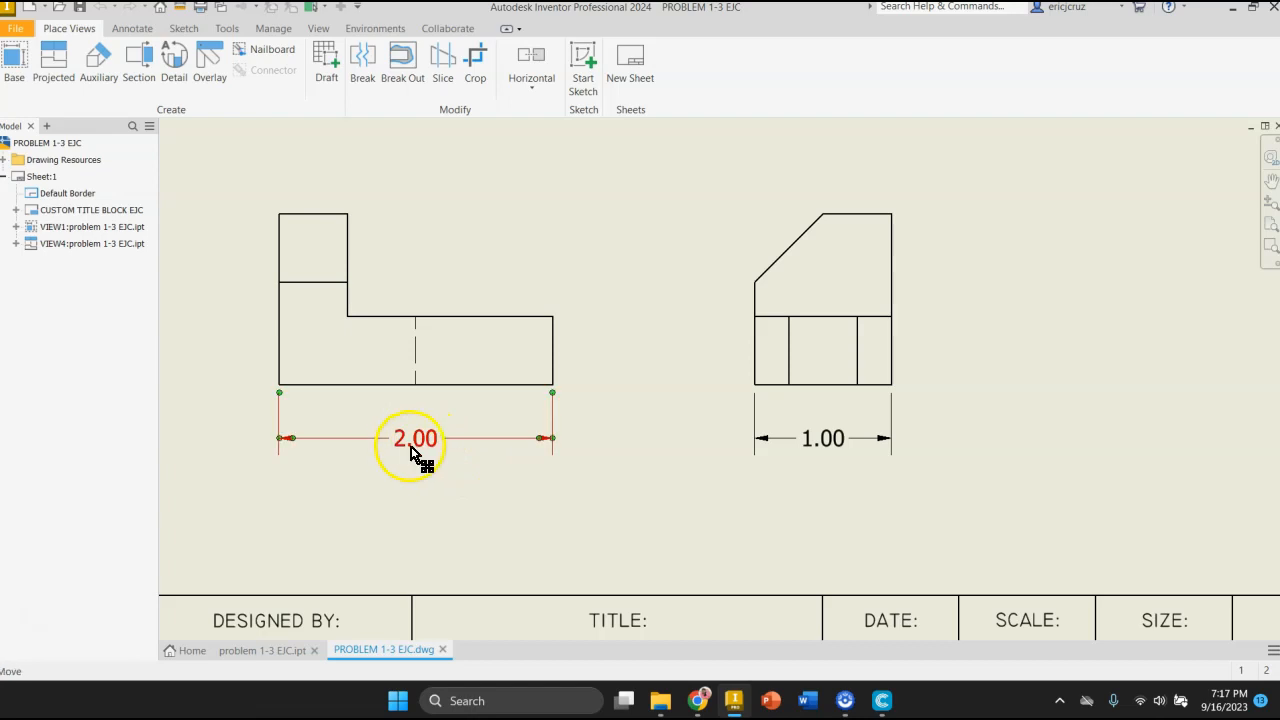
right_click(418, 447)
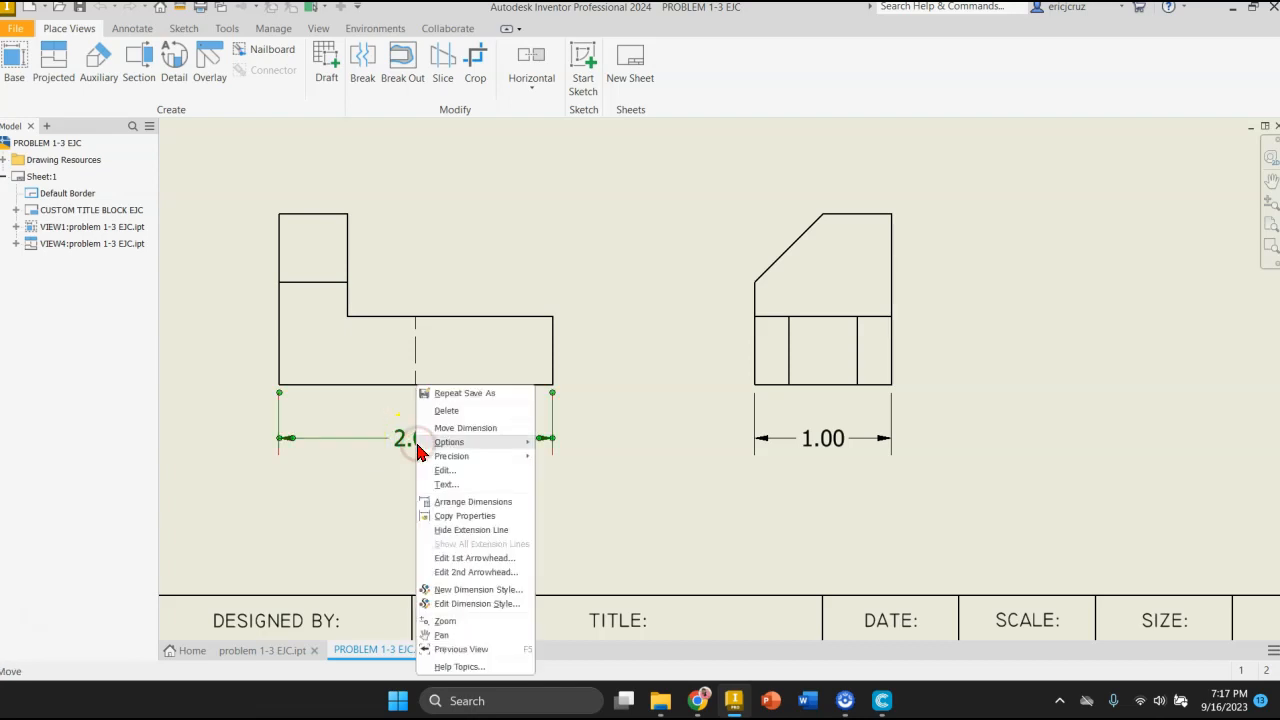
click(483, 605)
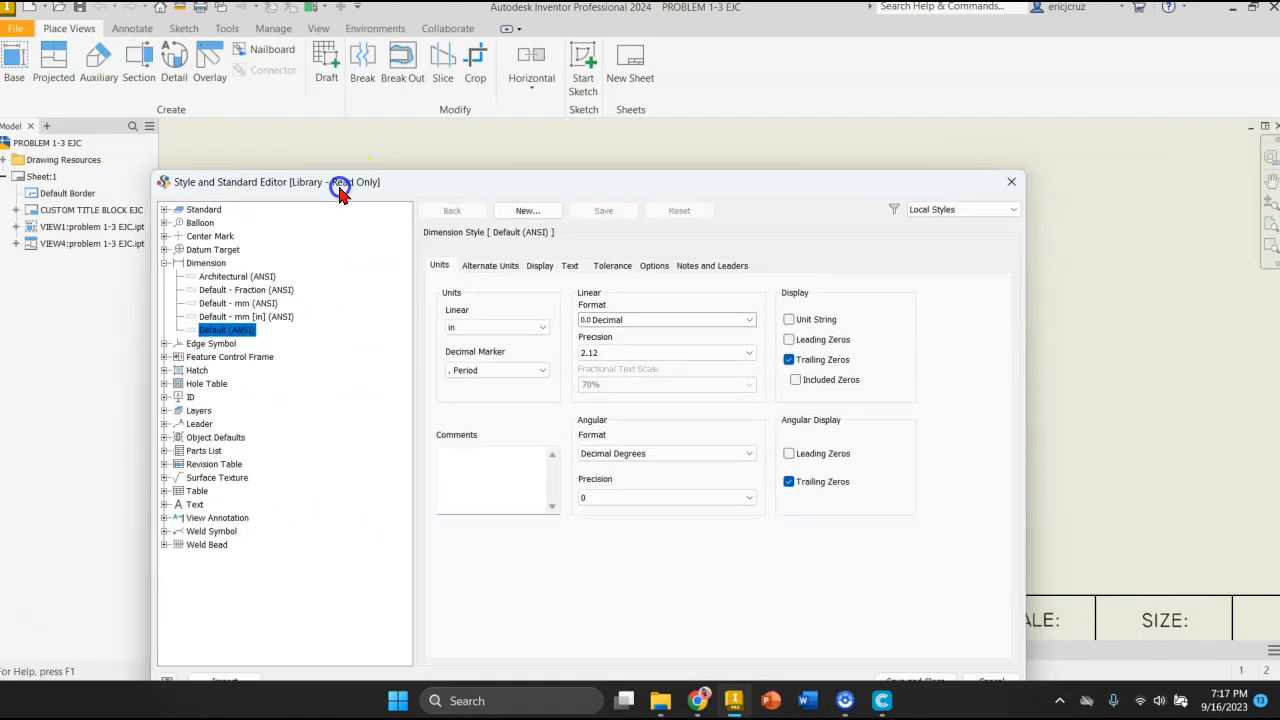
drag(343, 186, 256, 80)
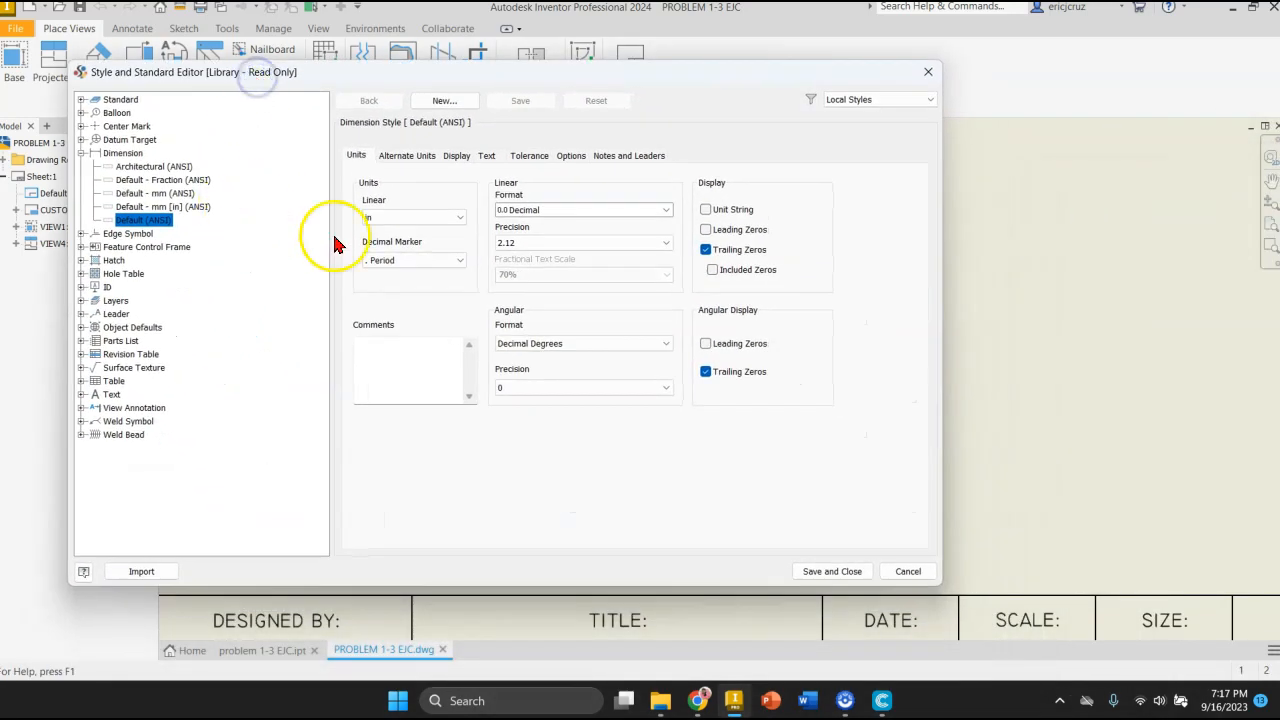
click(705, 250)
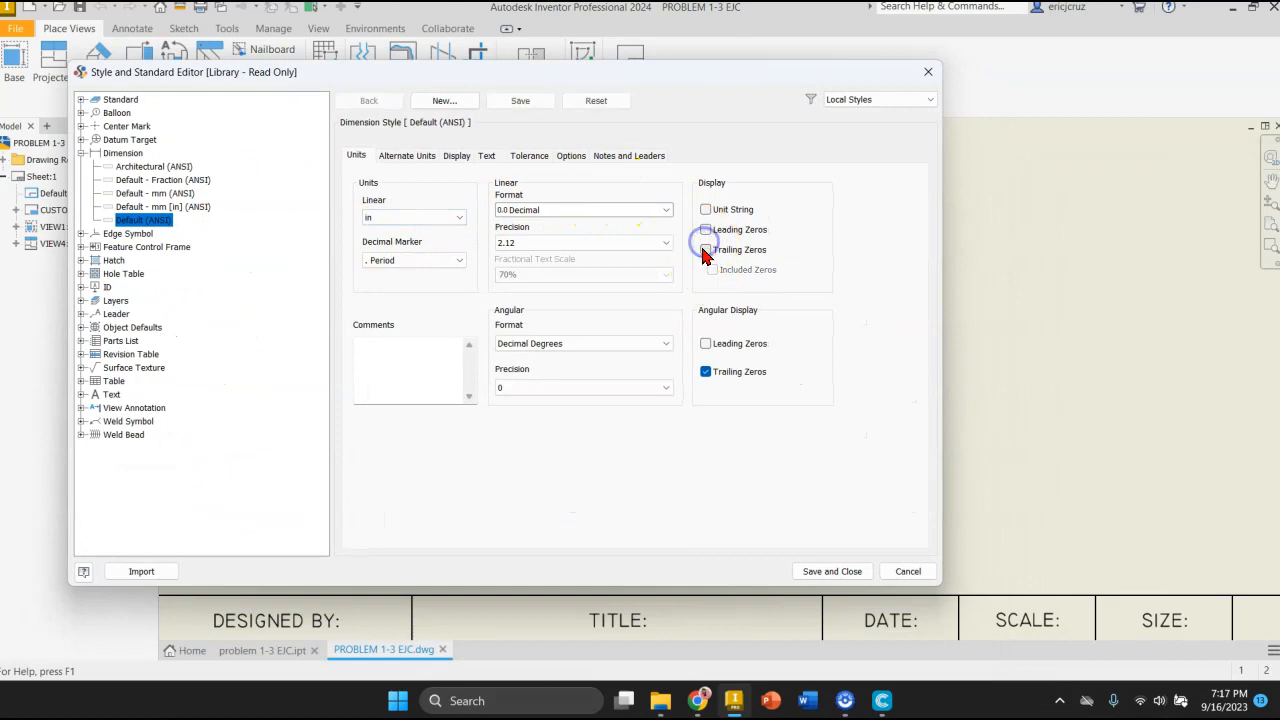
click(663, 243)
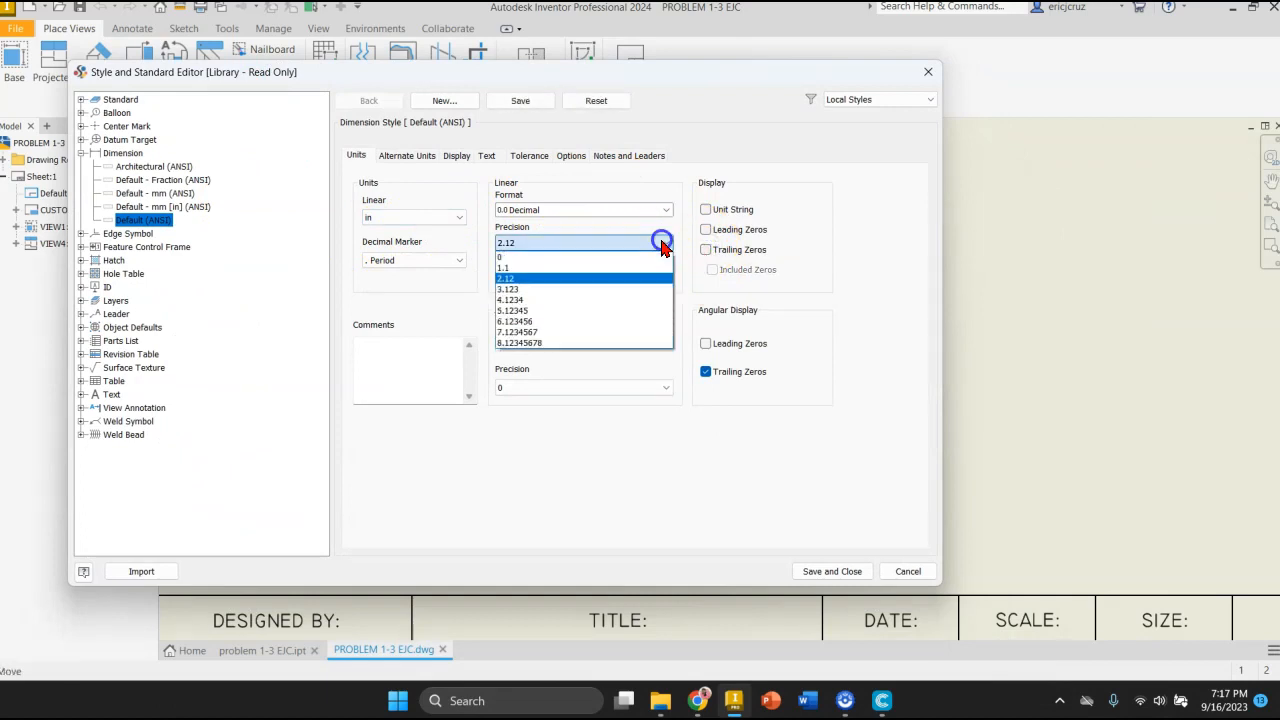
click(563, 288)
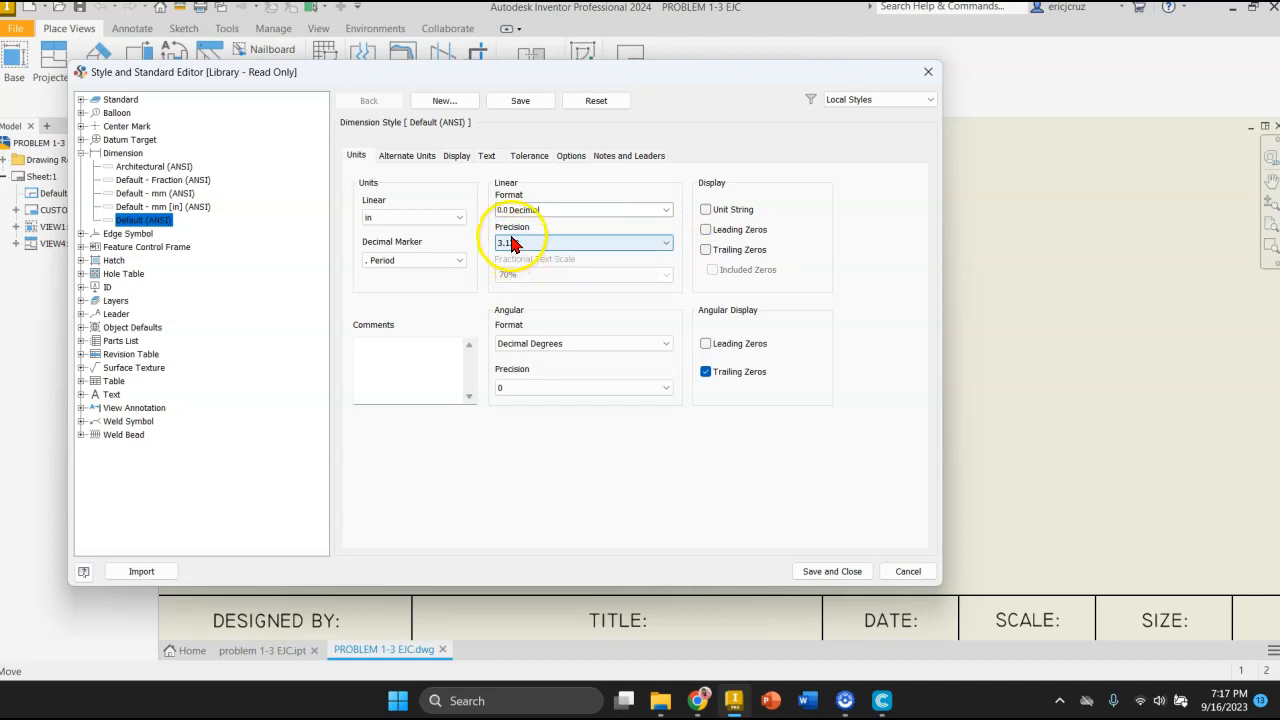
Step: Set the dimension style's vertical linear text orientation to Inline - Horizontal
click(488, 156)
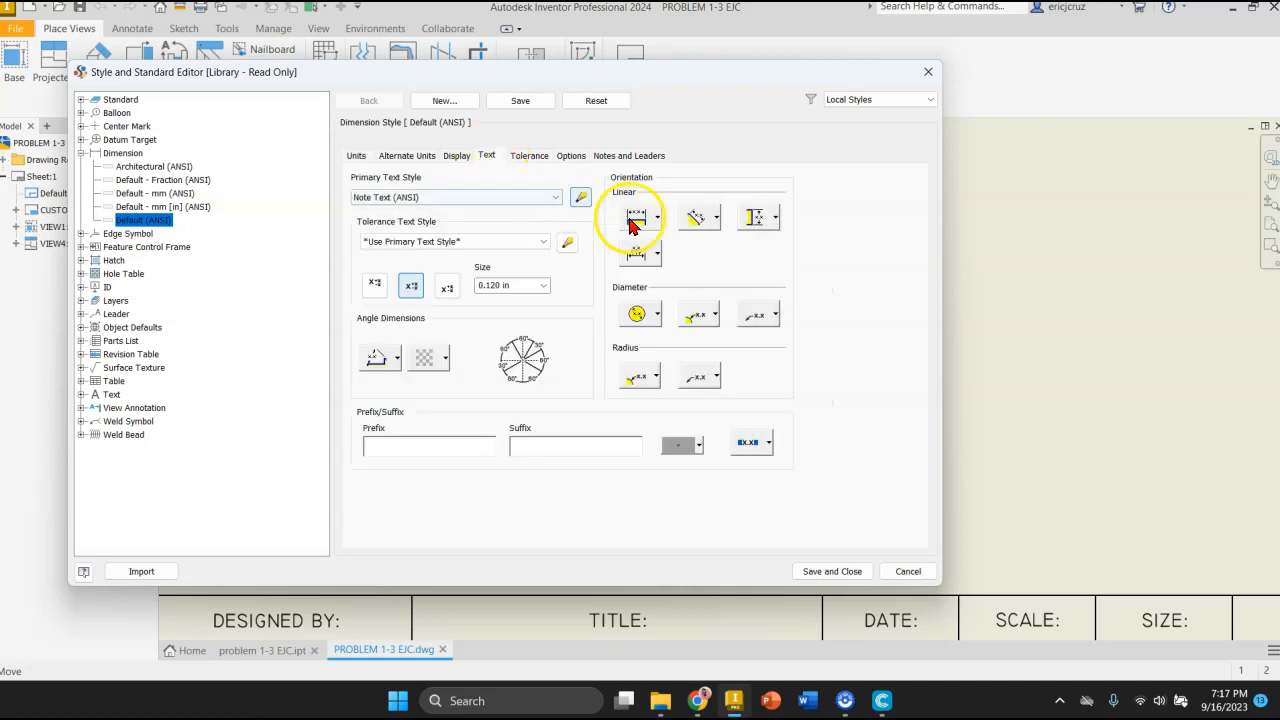
click(757, 218)
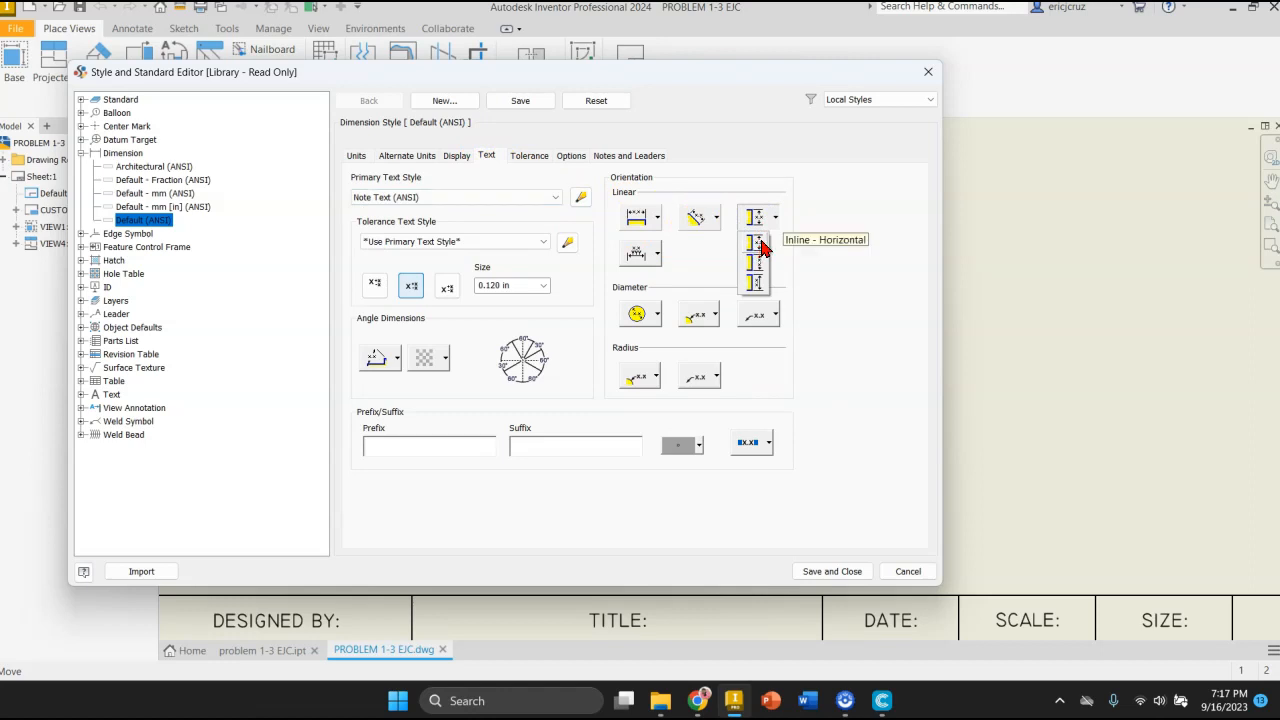
click(757, 245)
Step: Edit the primary text style Note Text (ANSI), saving the pending edits, and set its font to Technic with center and middle justification
click(580, 200)
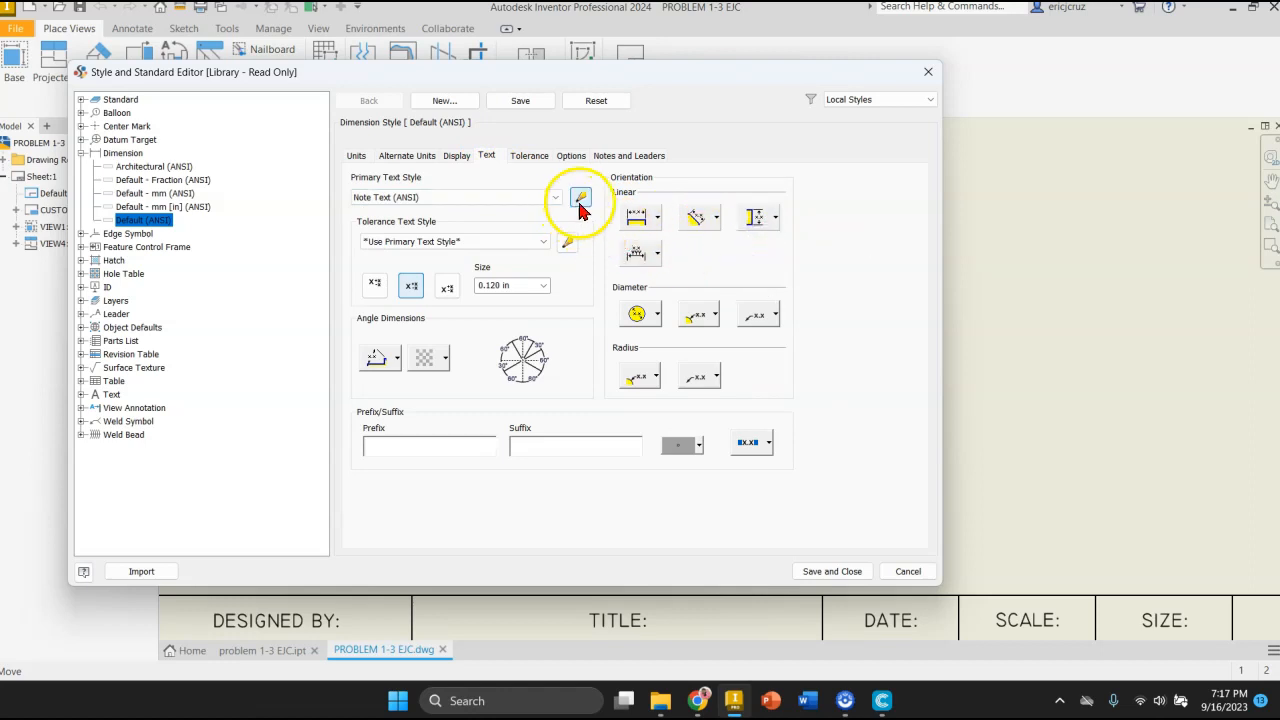
click(580, 200)
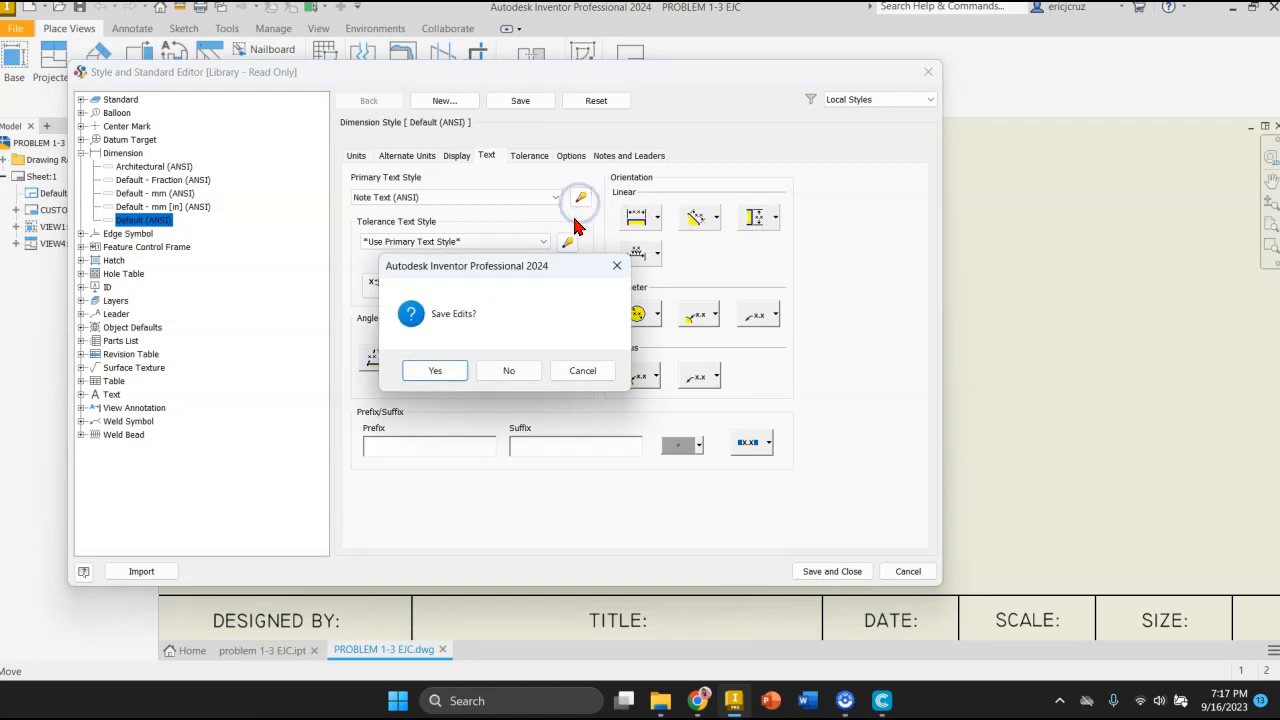
click(445, 370)
click(511, 330)
click(471, 357)
click(393, 259)
click(462, 259)
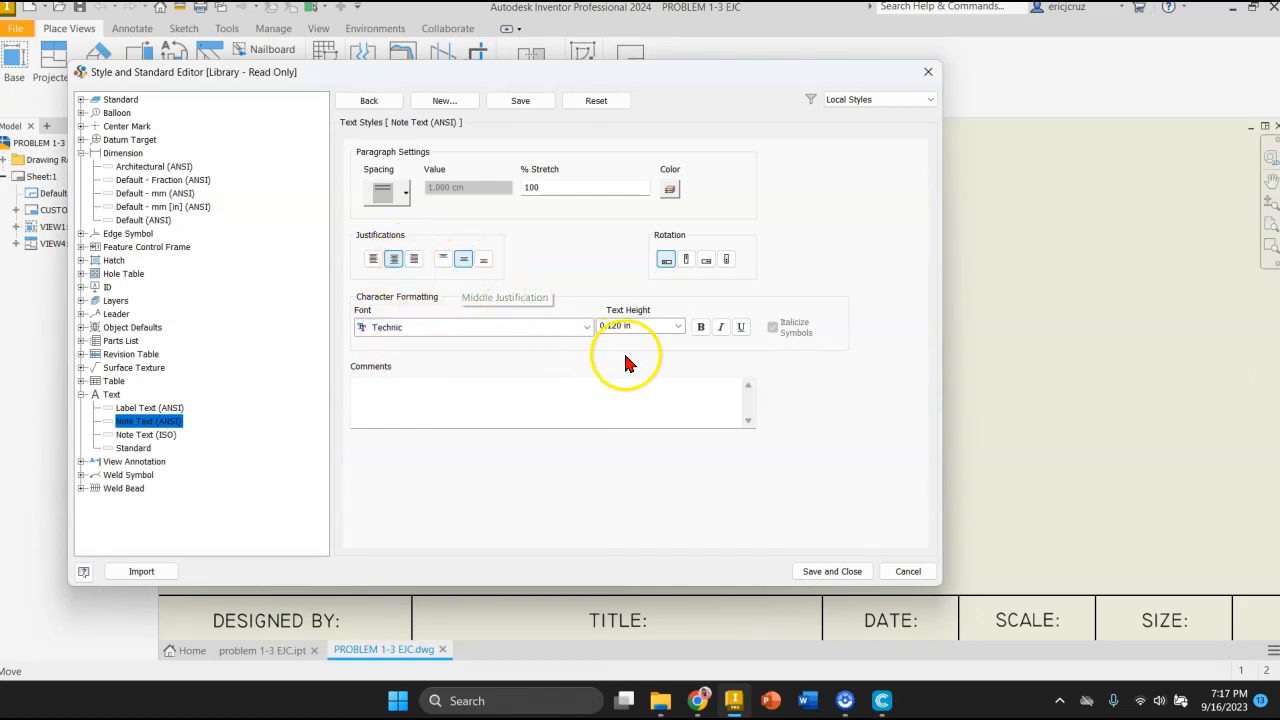
Step: Set the Note Text (ANSI) text height to 0.100 in, then save the style changes and close the editor
click(678, 327)
click(661, 341)
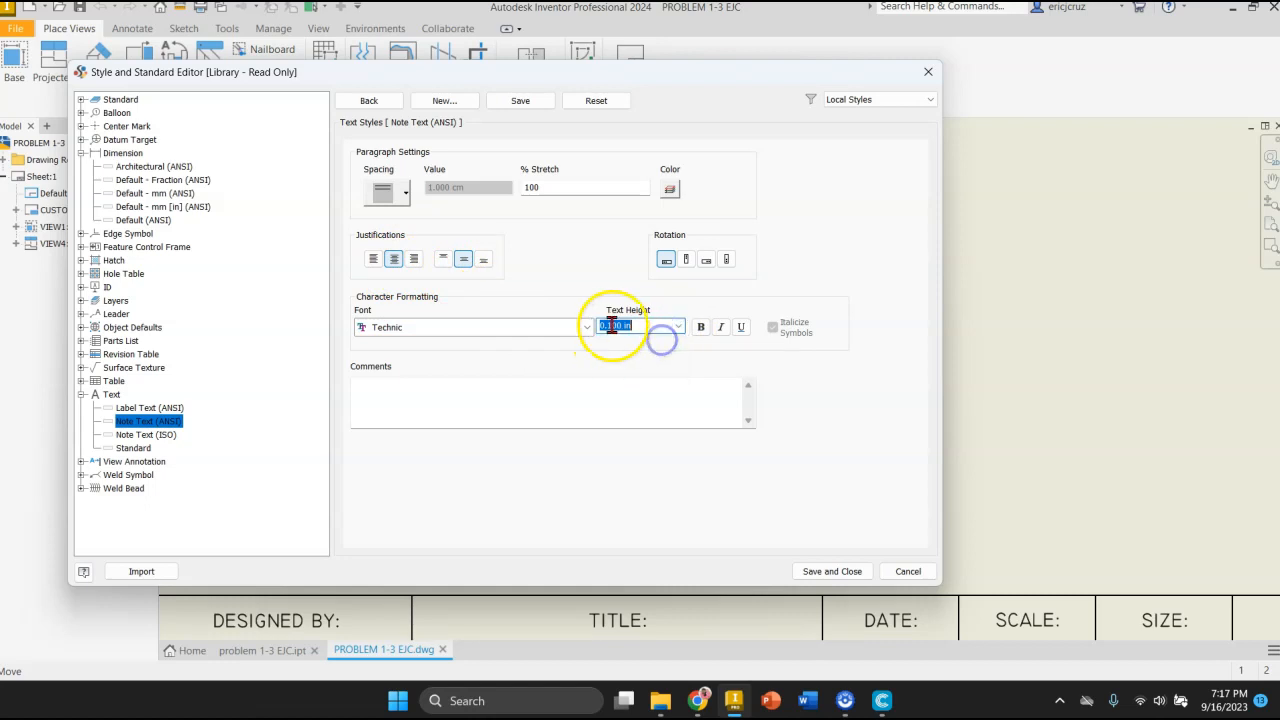
click(828, 571)
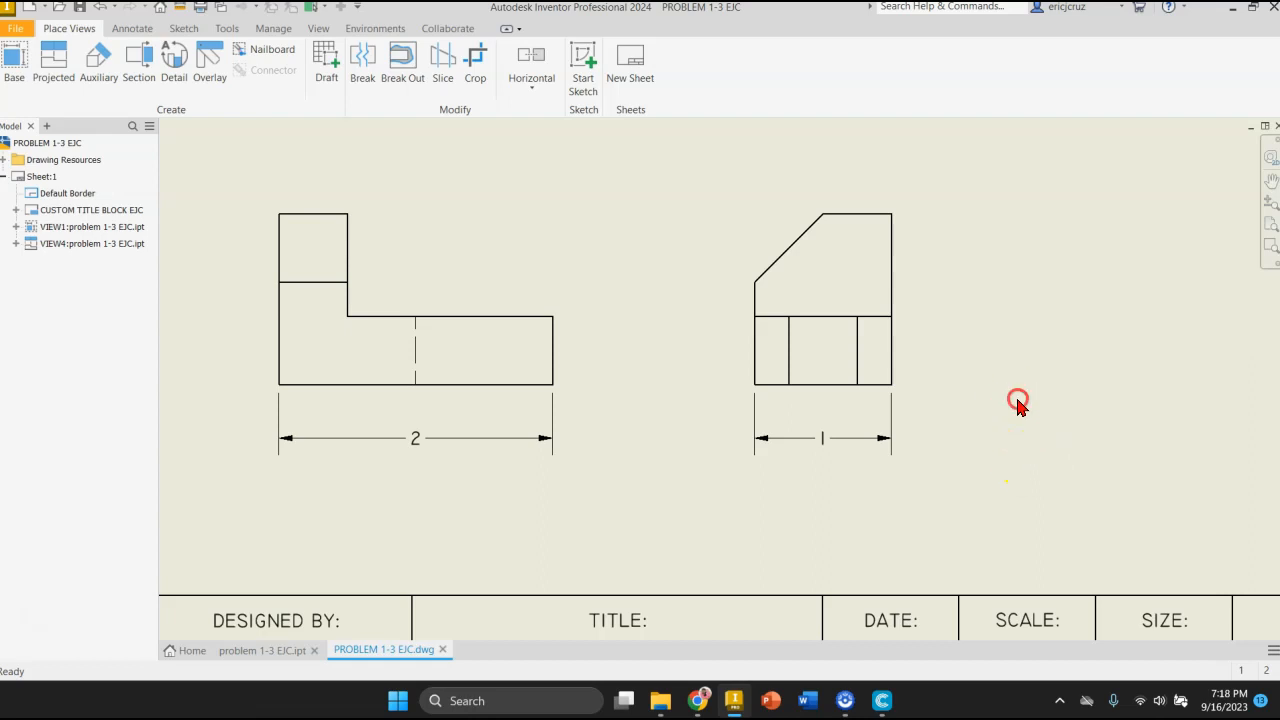
middle_drag(1018, 403, 1037, 483)
mouse_move(1008, 388)
middle_down()
mouse_move(986, 440)
mouse_move(974, 389)
mouse_move(1011, 486)
mouse_move(1003, 580)
mouse_move(914, 500)
middle_up()
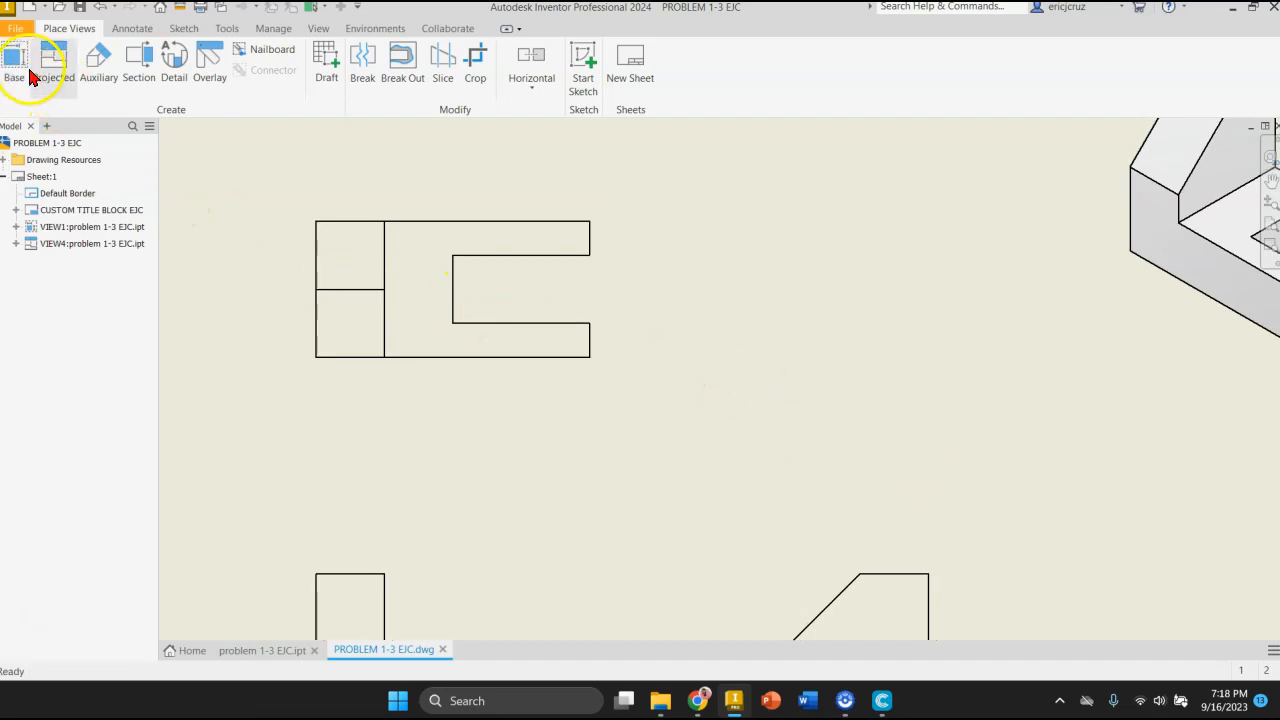
click(132, 28)
click(25, 65)
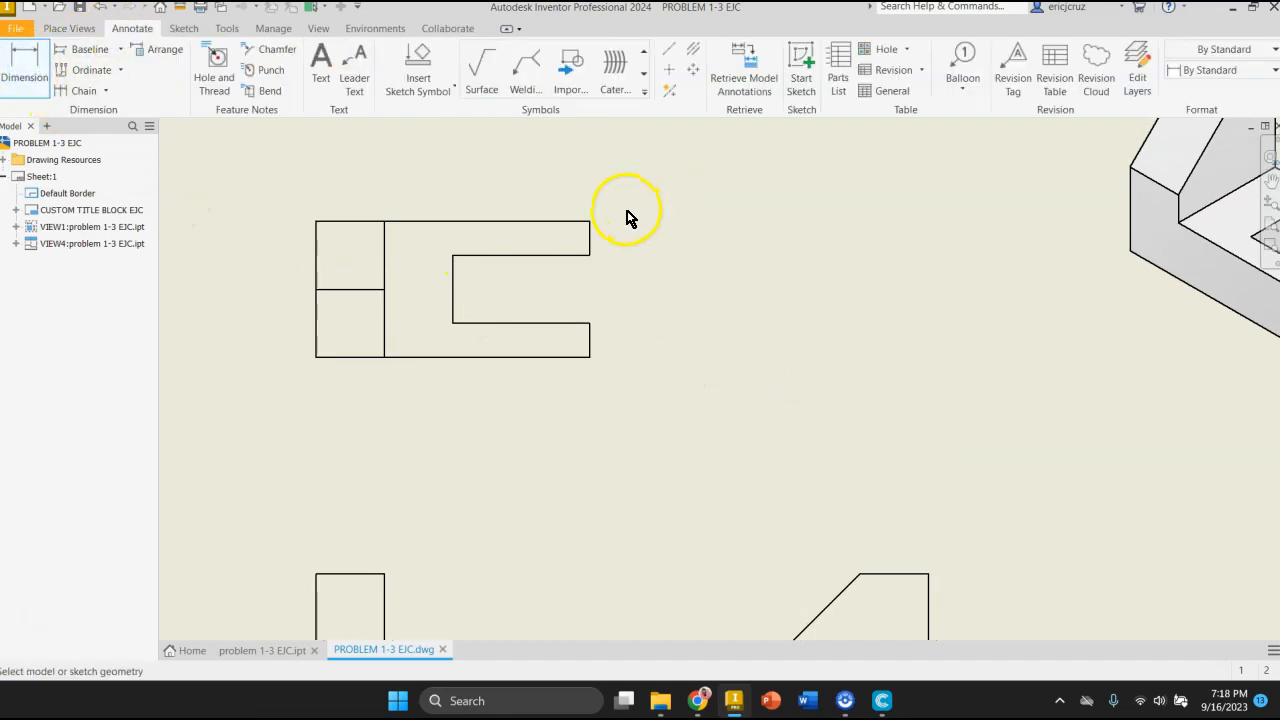
click(594, 222)
key(Escape)
middle_drag(702, 394, 710, 95)
click(22, 78)
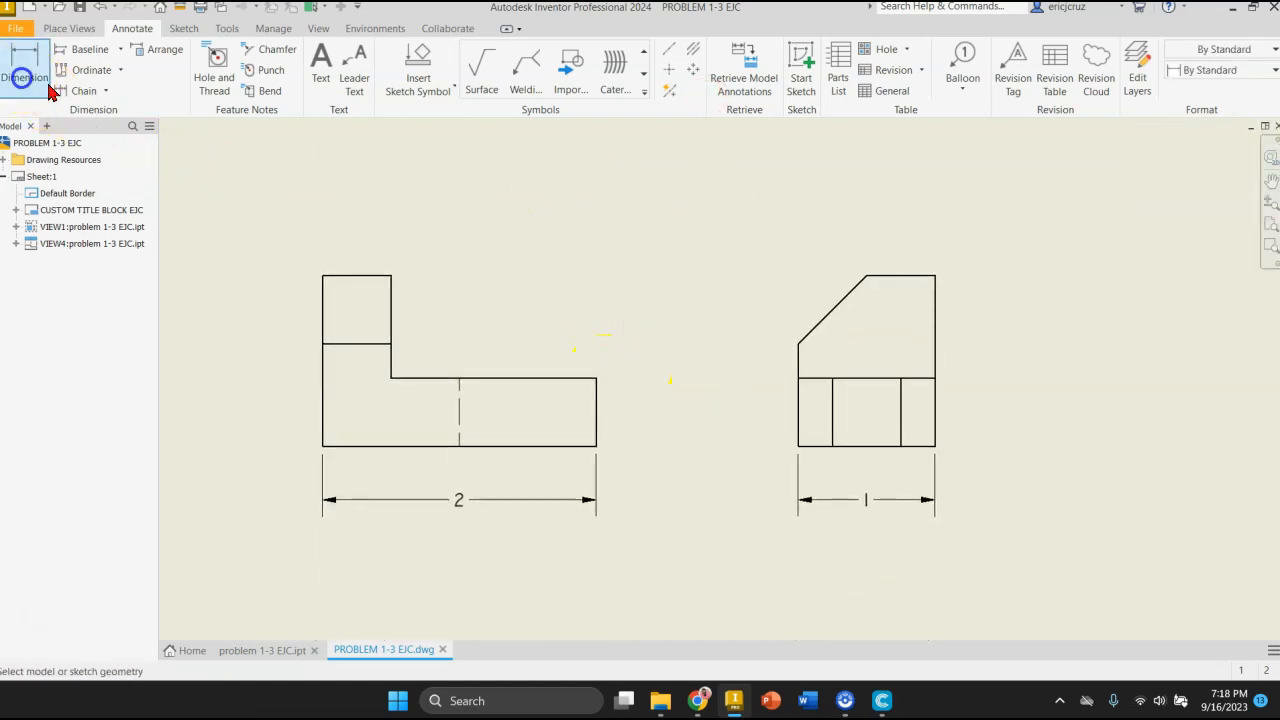
click(937, 277)
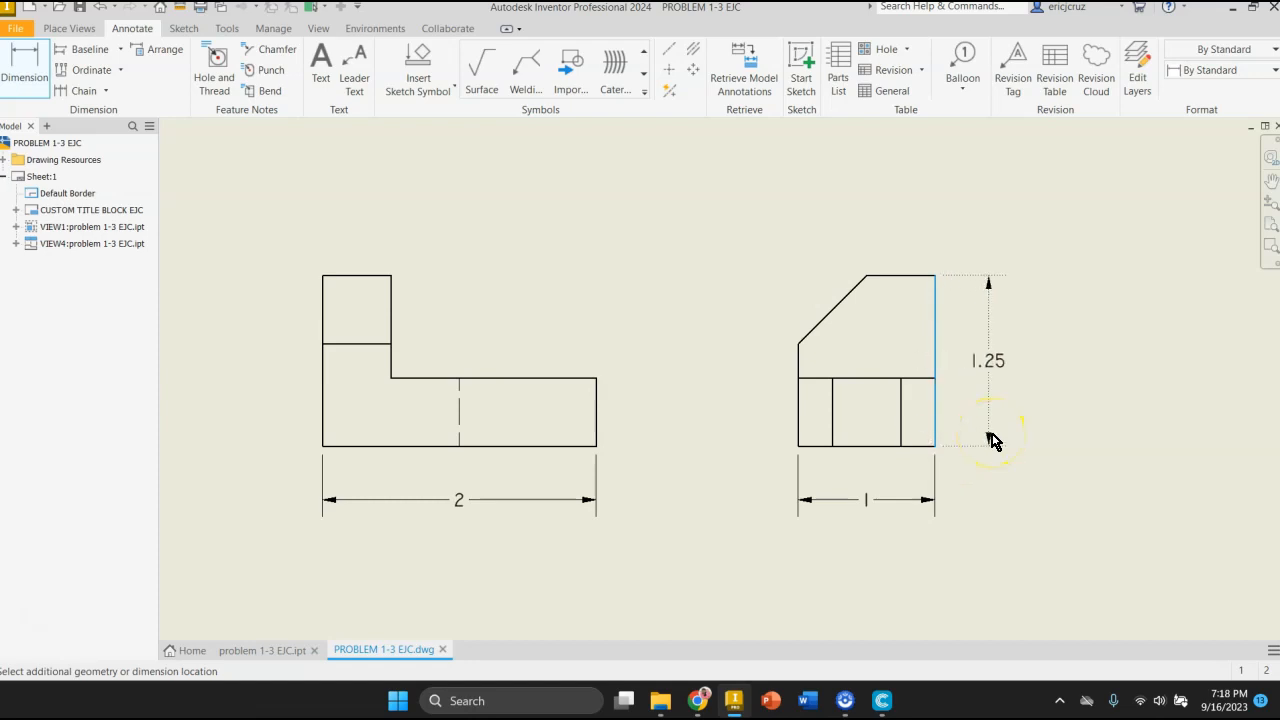
key(Escape)
Step: Dimension the right-side view's overall height from its top to its bottom edge, placing the dimension between the front and side views
key(d)
click(865, 284)
click(799, 440)
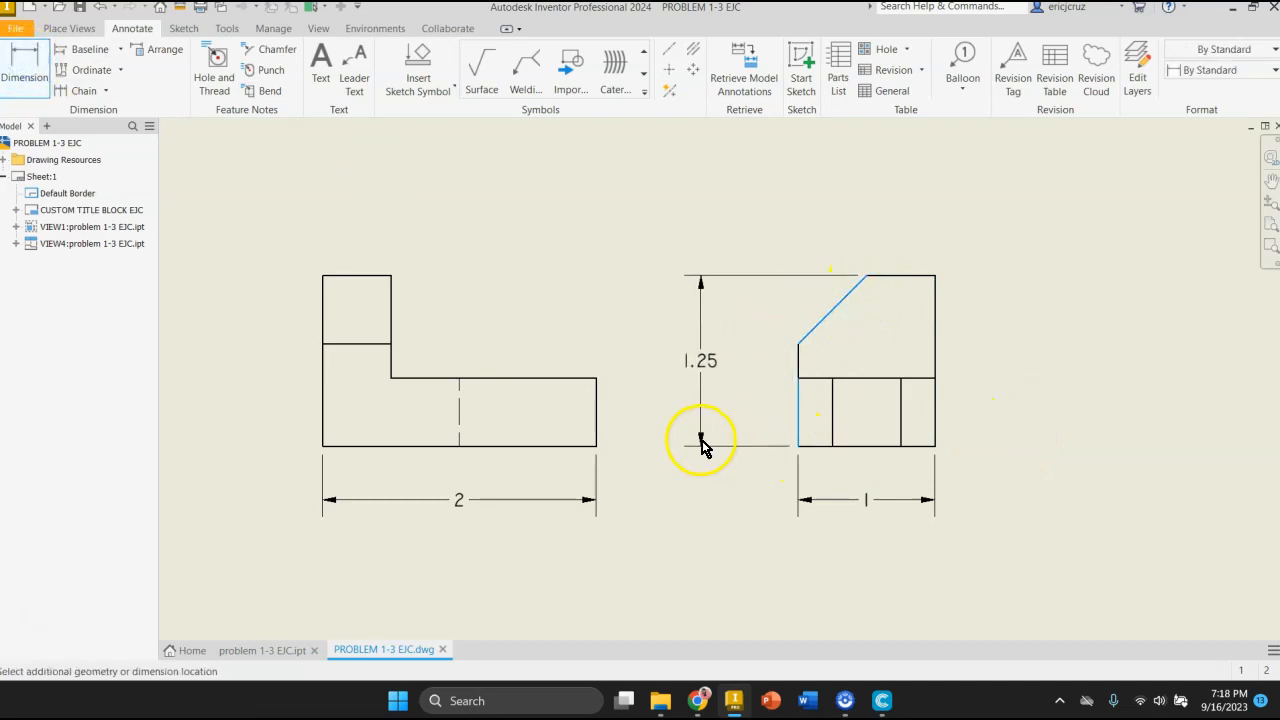
click(712, 442)
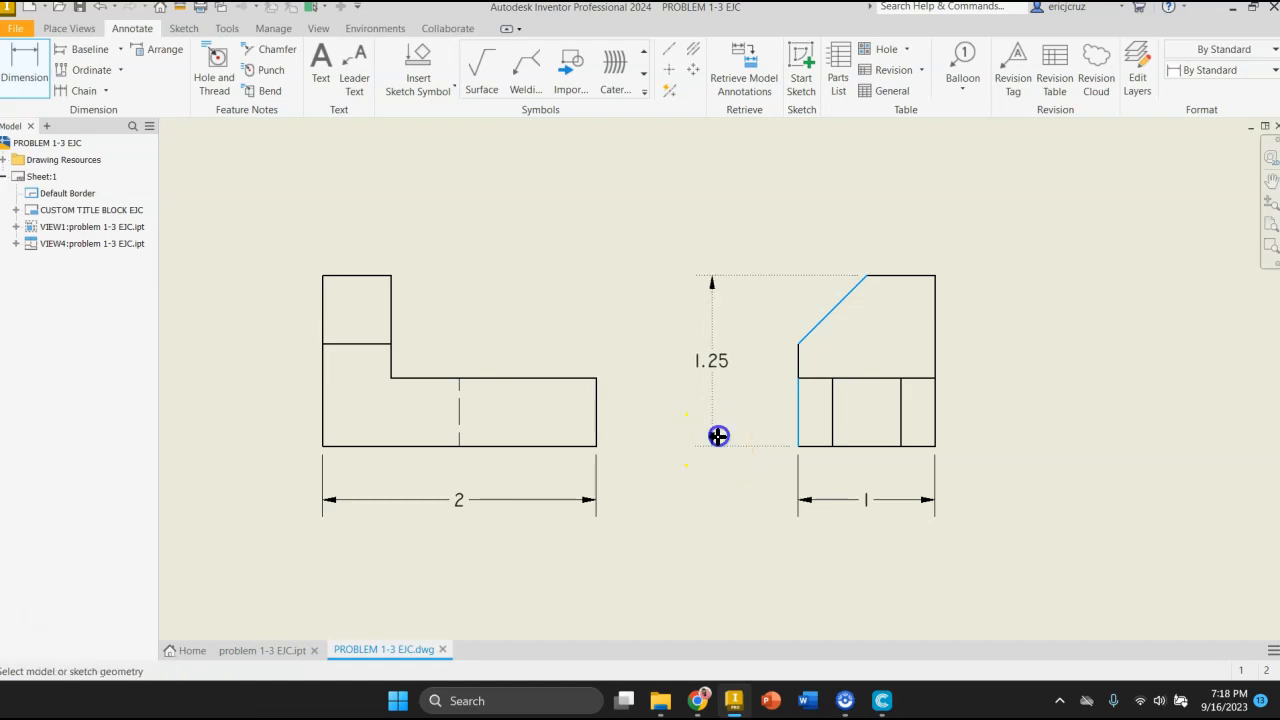
Step: Dimension the front view's base height beside its short right end and the upright's width above the view
mouse_move(779, 371)
middle_down()
mouse_move(743, 430)
mouse_move(743, 400)
mouse_move(708, 375)
middle_up()
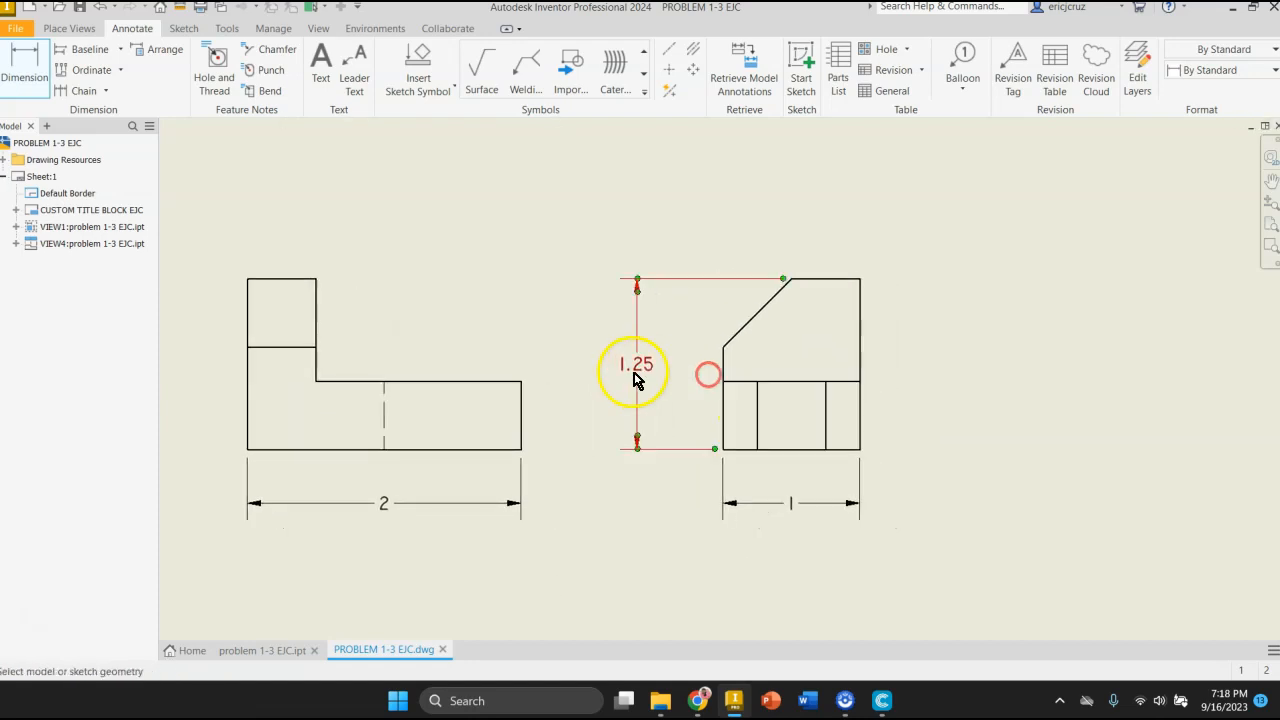
click(521, 437)
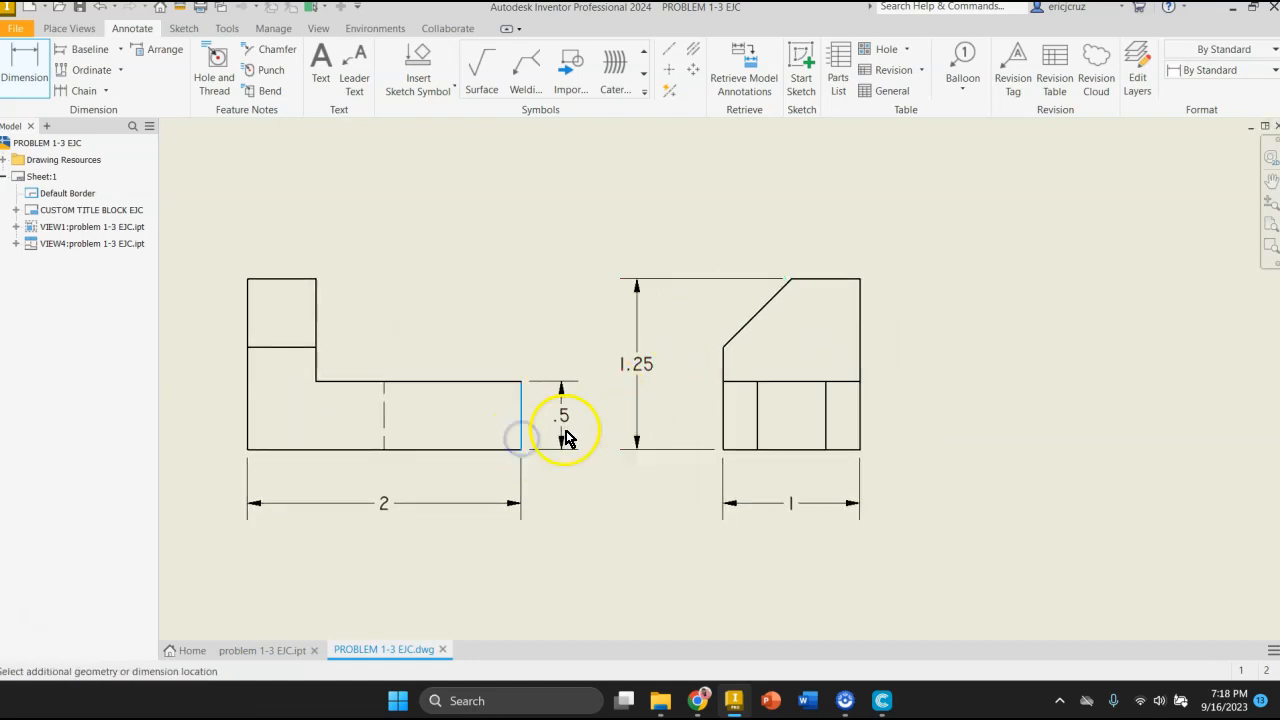
click(575, 430)
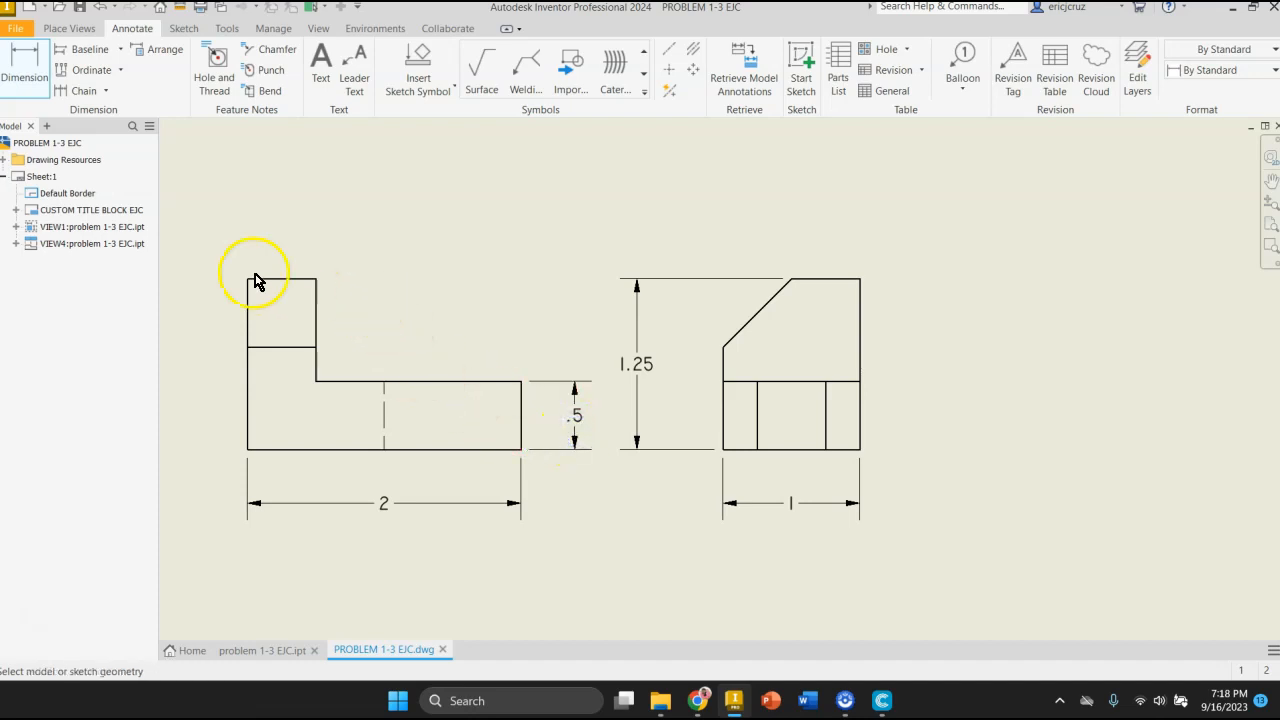
click(289, 280)
click(298, 230)
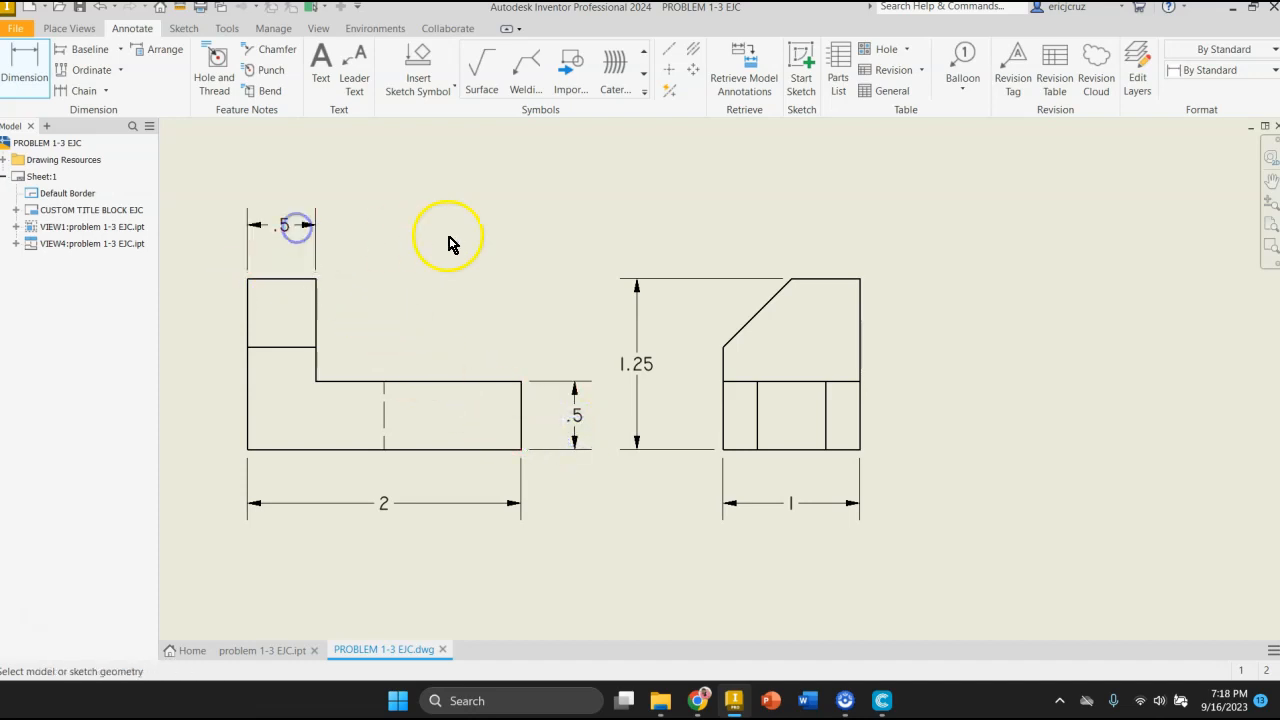
Step: Dimension the right-side view's height up to the start of the slope, placing it between the view and the overall height dimension
click(723, 352)
click(718, 452)
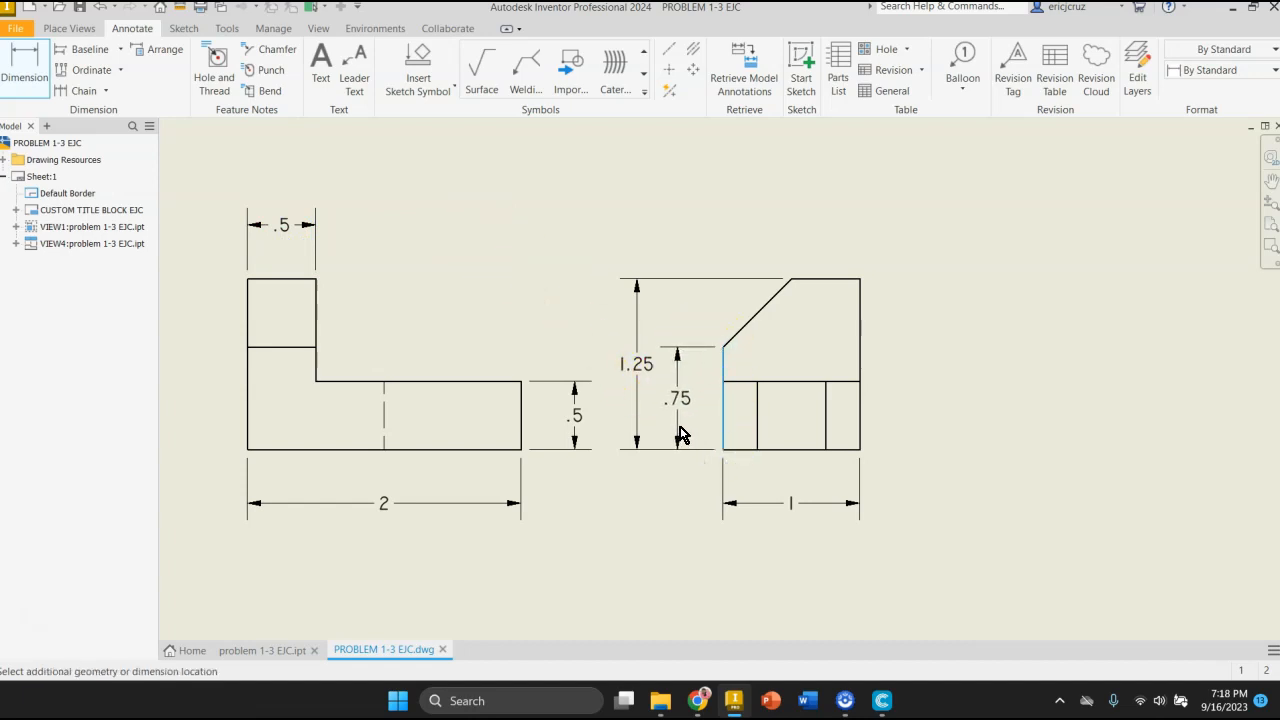
click(671, 432)
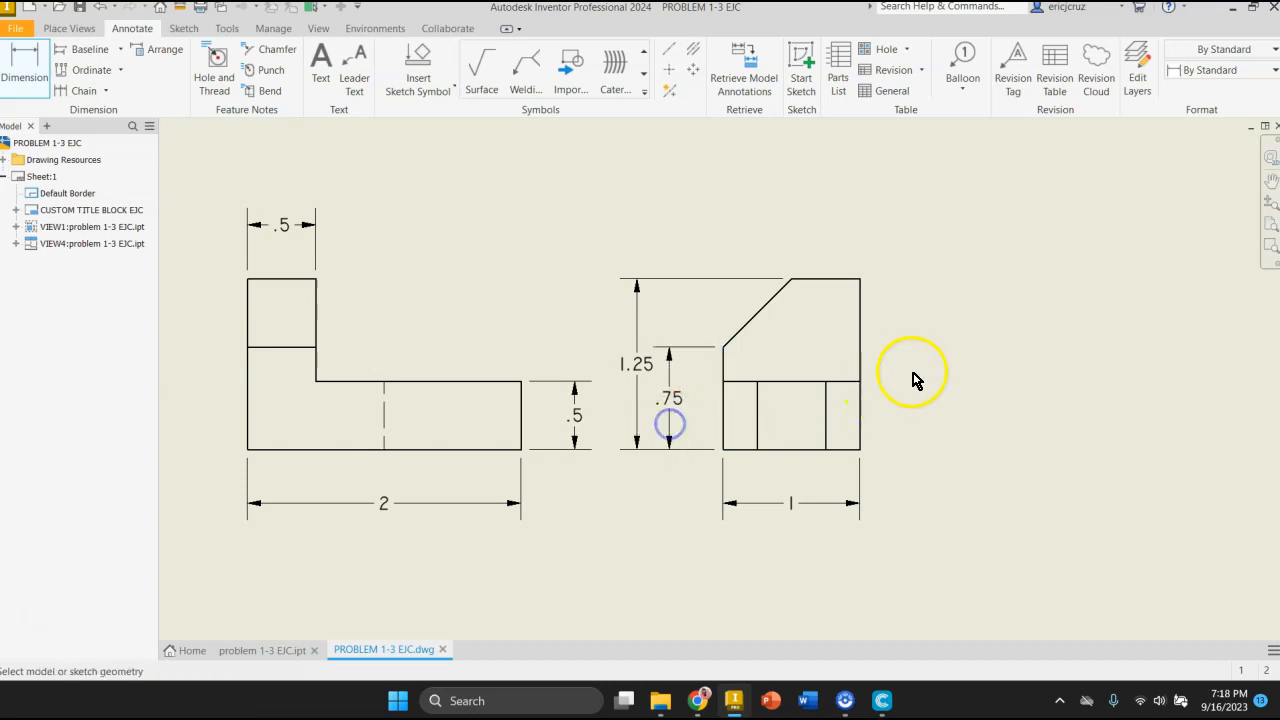
Step: Dimension the width of the lower prong in the top view, placing the dimension beside the slot's open end
mouse_move(966, 396)
middle_down()
mouse_move(960, 468)
mouse_move(966, 406)
mouse_move(967, 419)
middle_up()
mouse_move(503, 203)
middle_down()
mouse_move(517, 480)
mouse_move(543, 407)
middle_up()
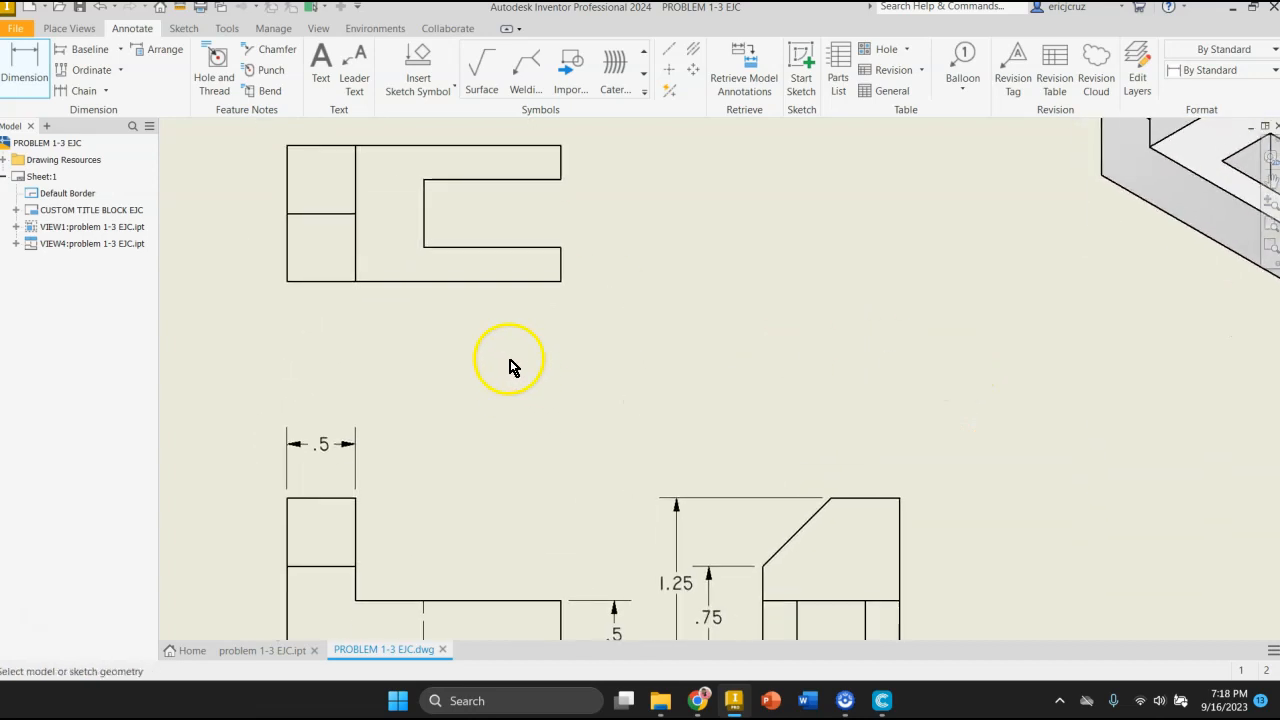
scroll(600, 250, up, 6)
scroll(598, 250, down, 5)
middle_drag(598, 250, 593, 335)
scroll(592, 316, up, 3)
click(514, 437)
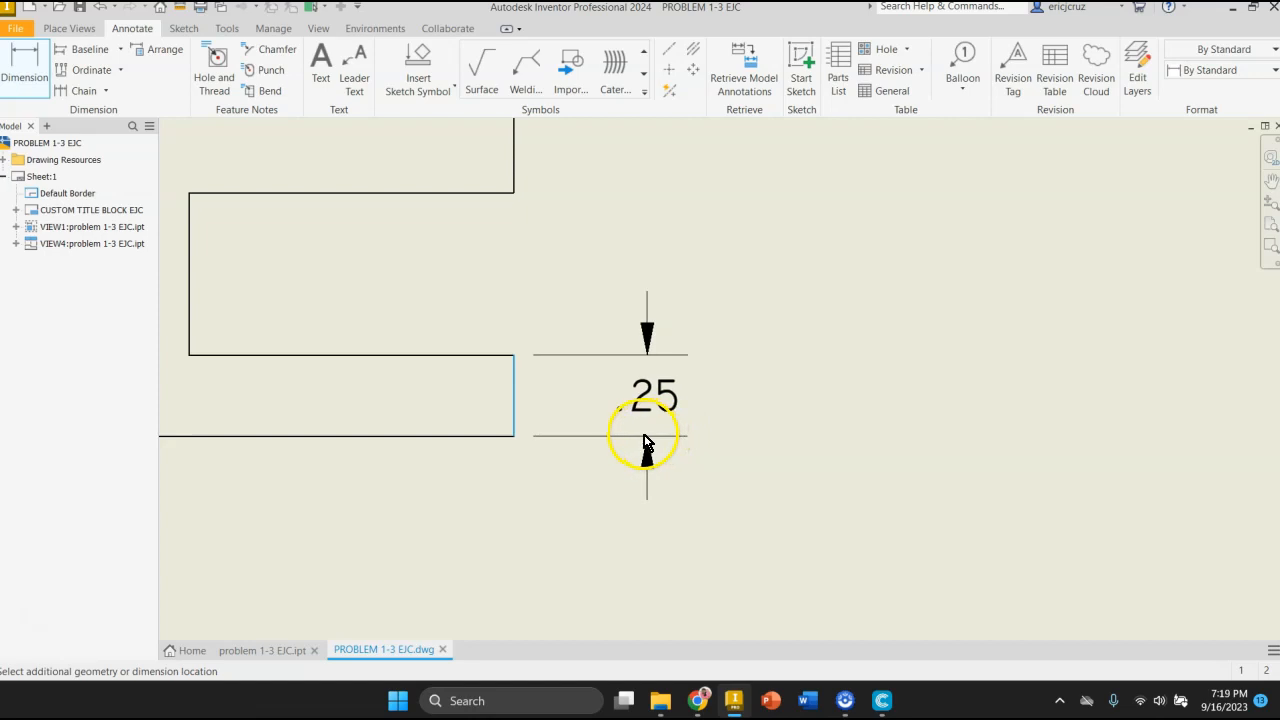
click(643, 432)
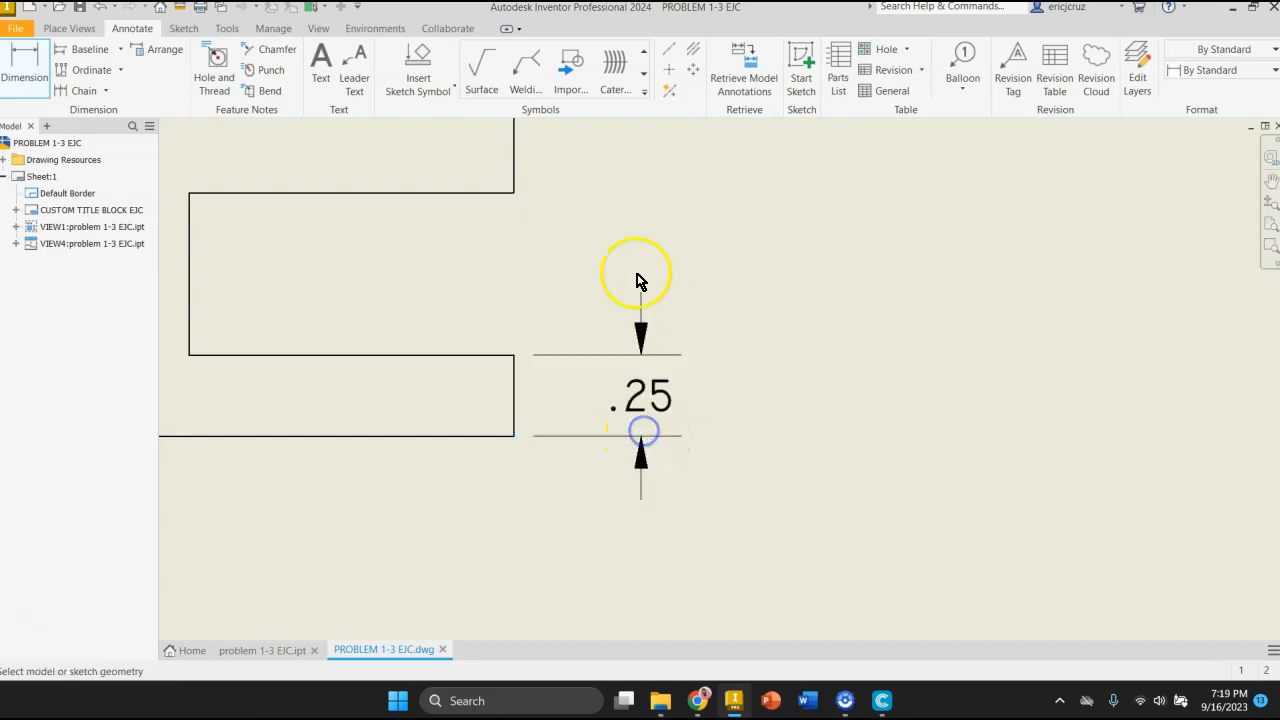
Step: Dimension the slot's width between the two prongs in the top view, lined up with the lower prong's dimension
click(514, 199)
click(507, 357)
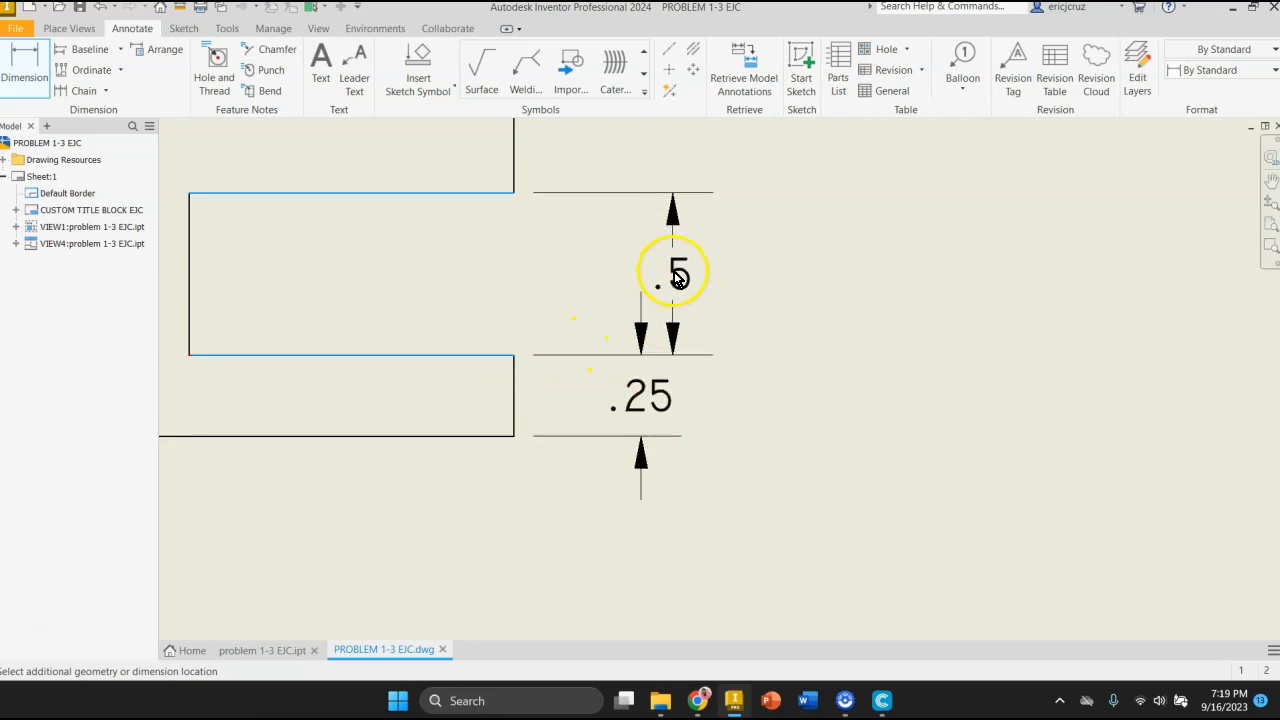
click(650, 266)
Step: Dimension the upper prong's width in the top view, lined up with the slot and lower prong dimensions
middle_drag(877, 277, 900, 391)
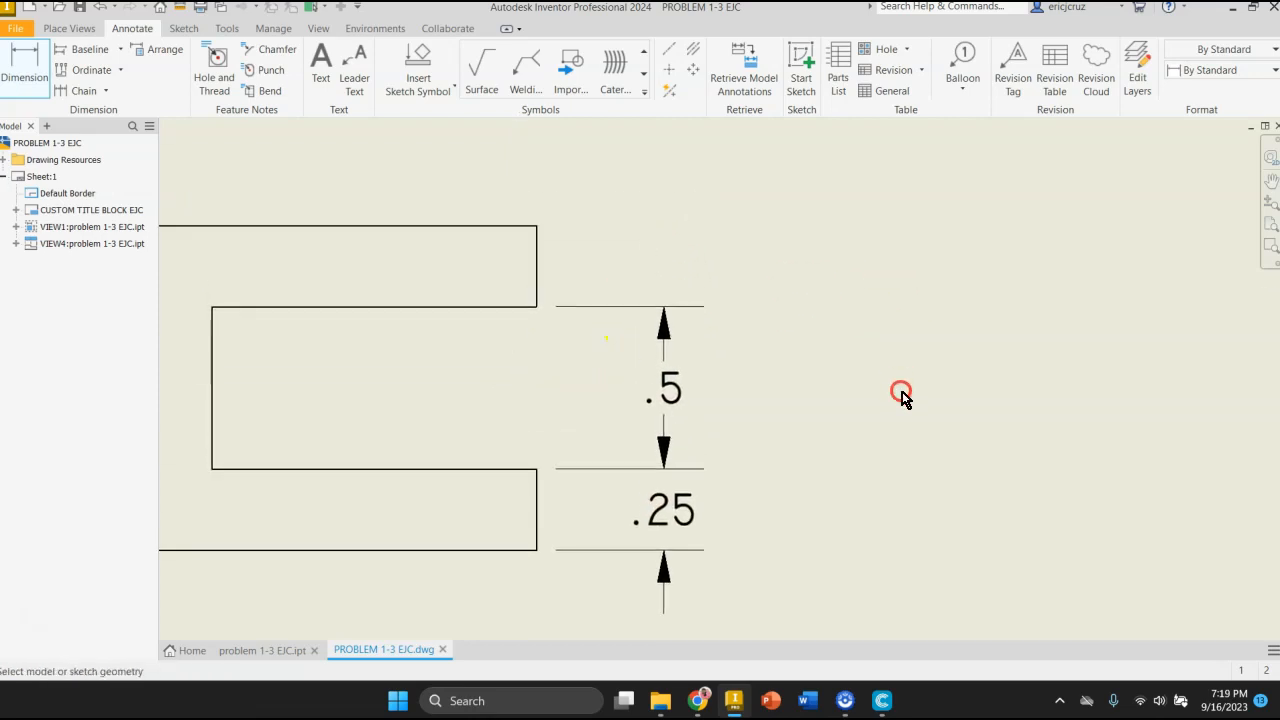
click(541, 287)
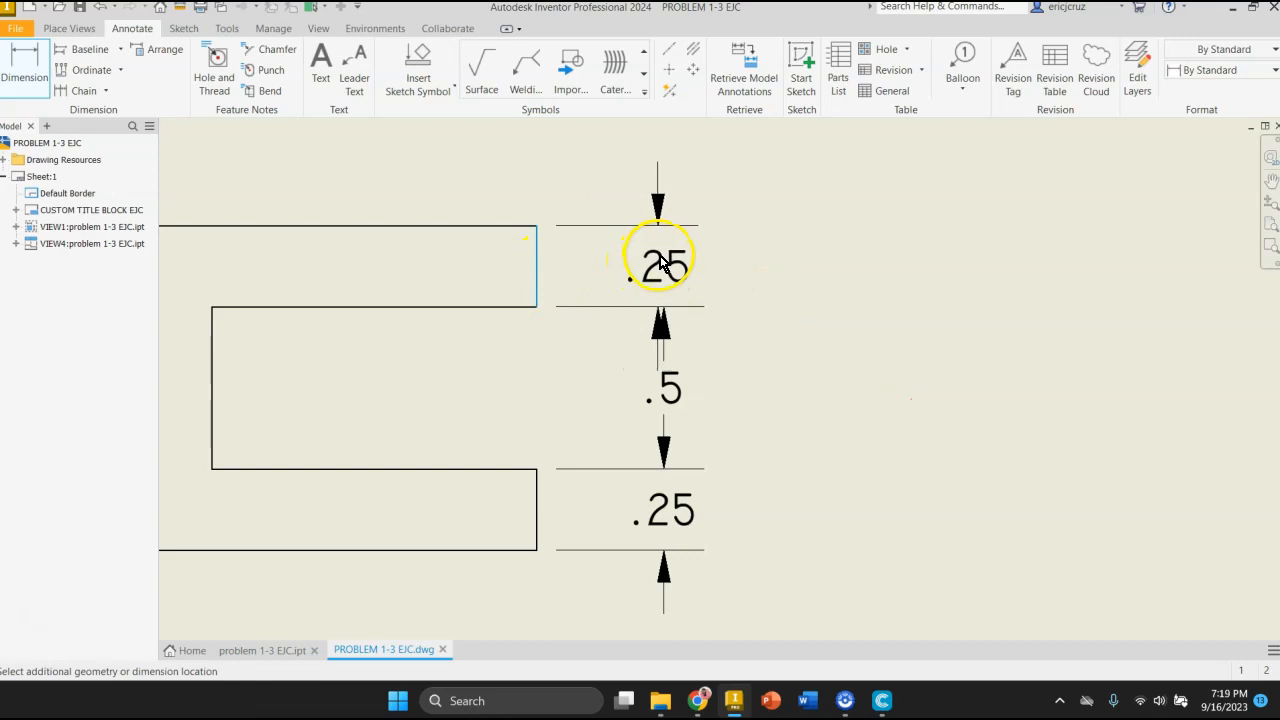
click(662, 257)
Step: Dimension the slot's depth in the front view from the hidden line to the right end, placing it just above the base
scroll(797, 367, down, 2)
middle_drag(797, 367, 769, 229)
mouse_move(603, 557)
middle_down()
mouse_move(560, 343)
mouse_move(571, 469)
middle_up()
middle_drag(517, 612, 502, 258)
middle_drag(502, 345, 513, 460)
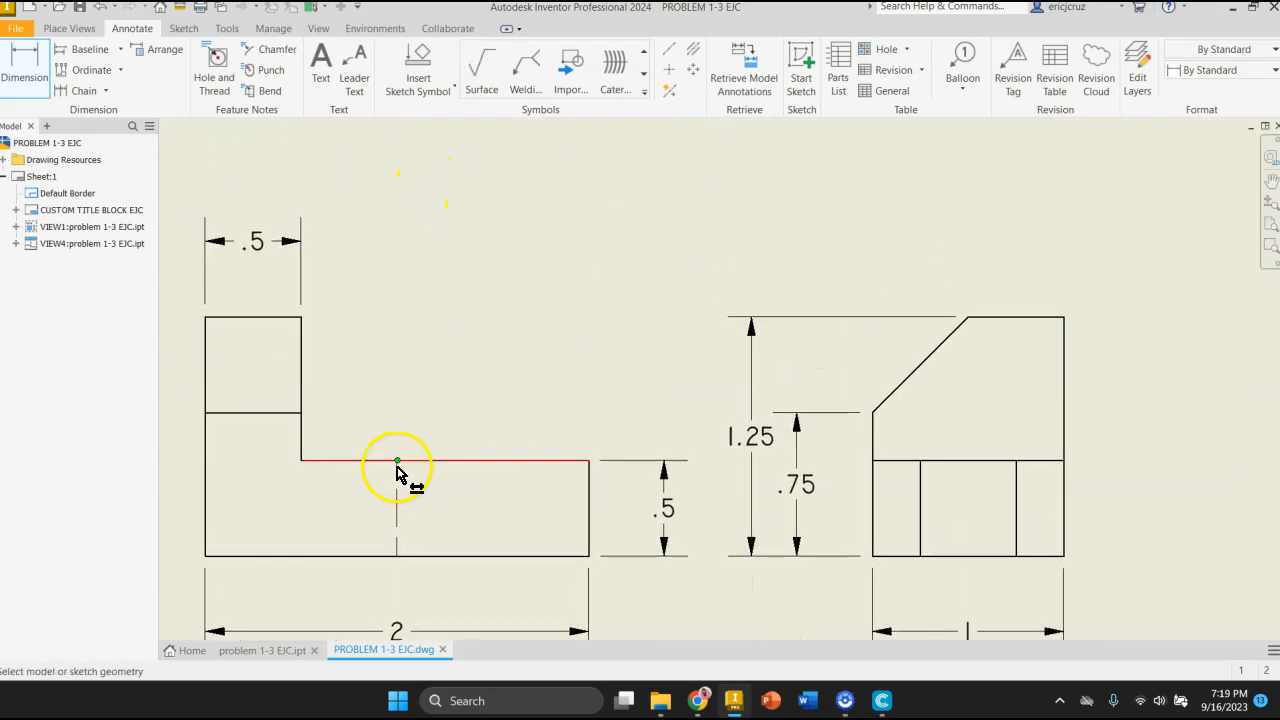
click(396, 463)
click(588, 463)
click(517, 386)
Step: Dimension the width of the flat top edge above the right-side view and end the dimensioning
mouse_move(599, 265)
middle_down()
mouse_move(603, 291)
mouse_move(564, 397)
mouse_move(558, 366)
middle_up()
scroll(606, 296, down, 3)
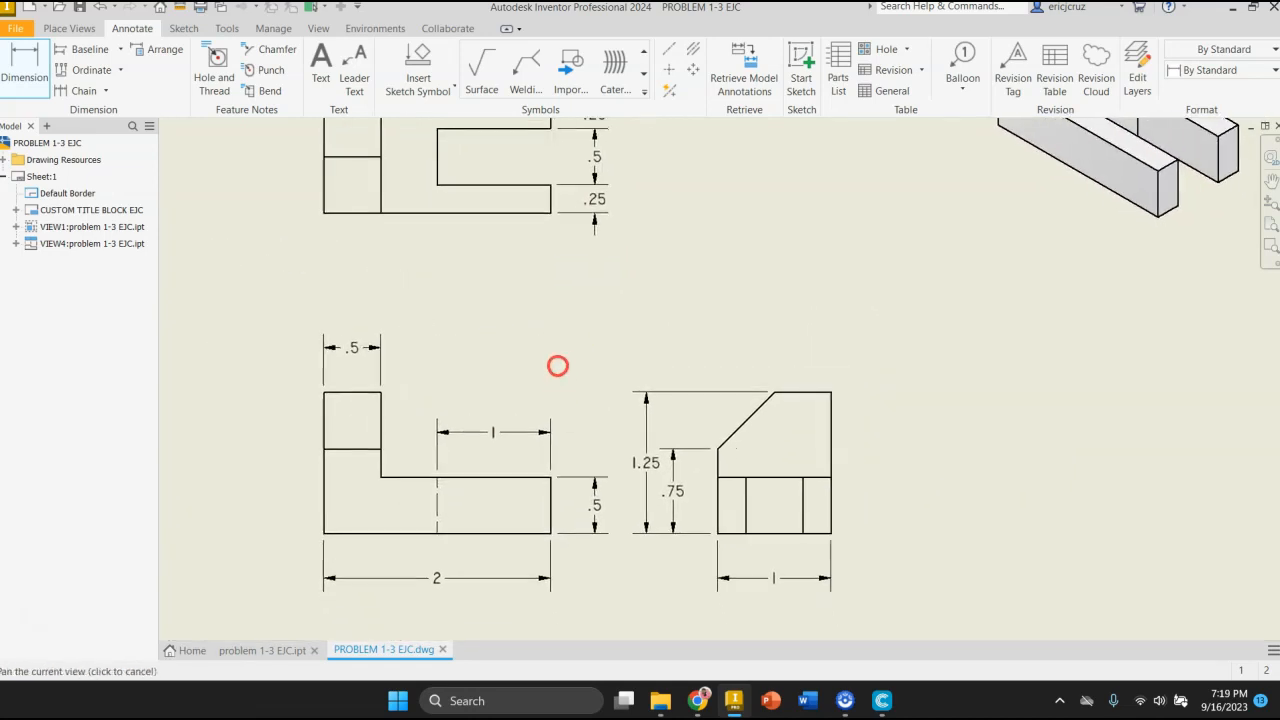
click(800, 386)
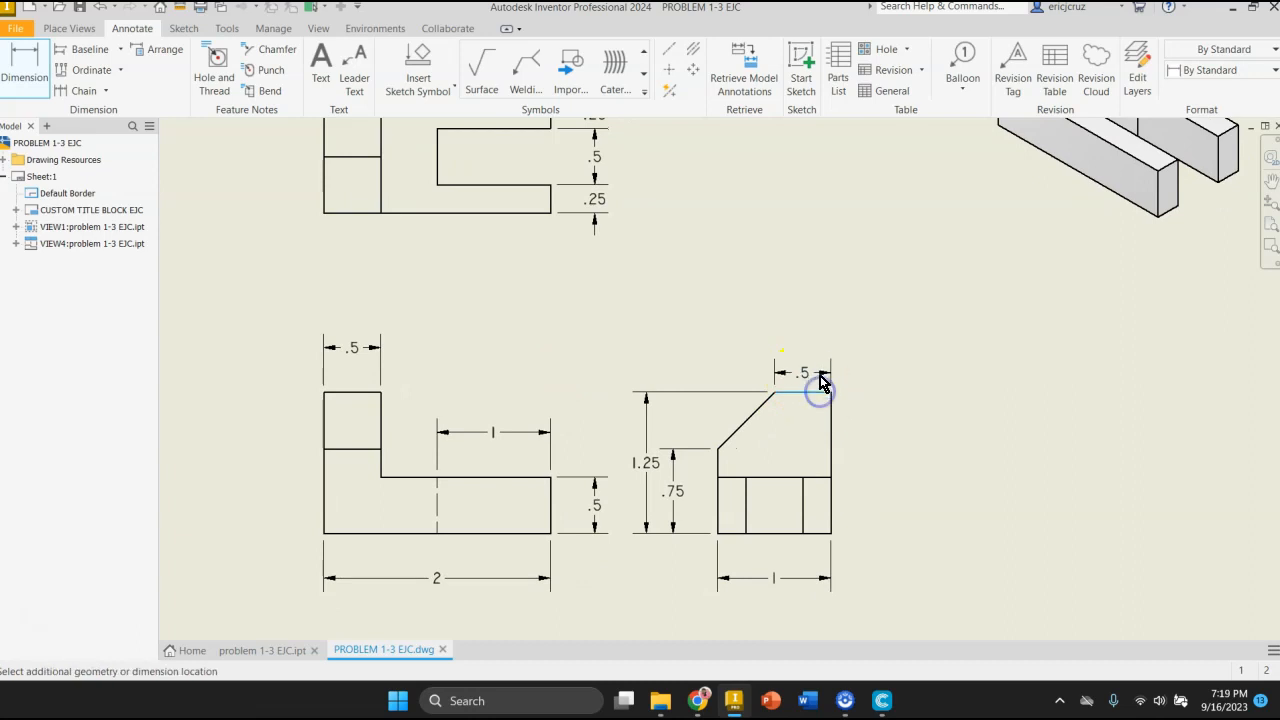
click(817, 353)
mouse_move(919, 371)
middle_down()
mouse_move(931, 446)
mouse_move(924, 392)
mouse_move(900, 406)
mouse_move(894, 386)
middle_up()
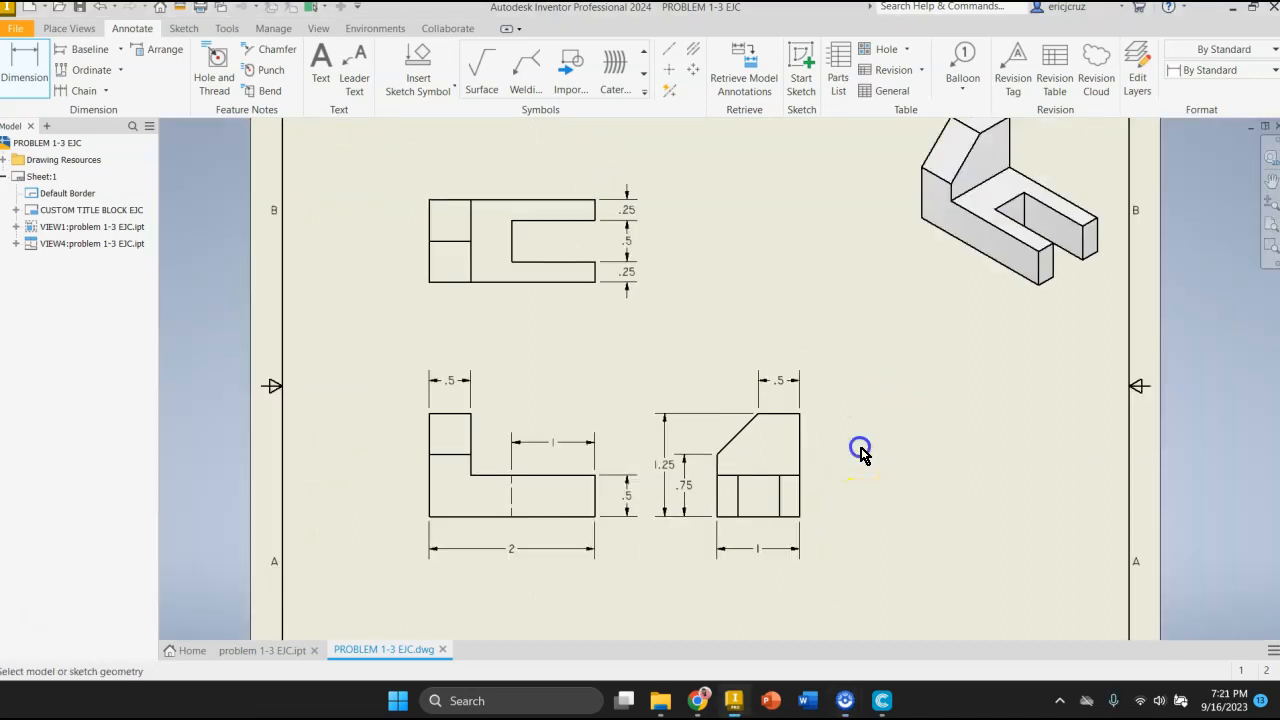
key(Escape)
Step: Try the top view closer to the front view, and shift the right-side view toward the front view and back away
middle_drag(862, 458, 843, 422)
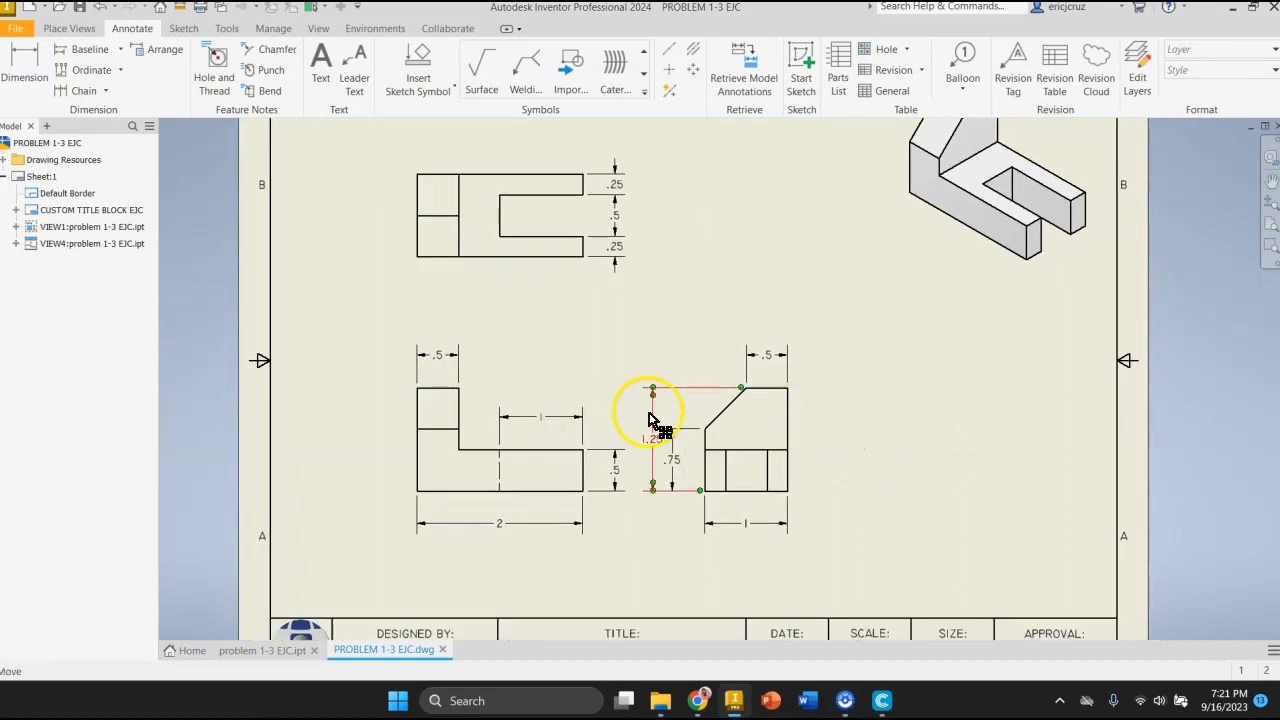
drag(537, 288, 542, 348)
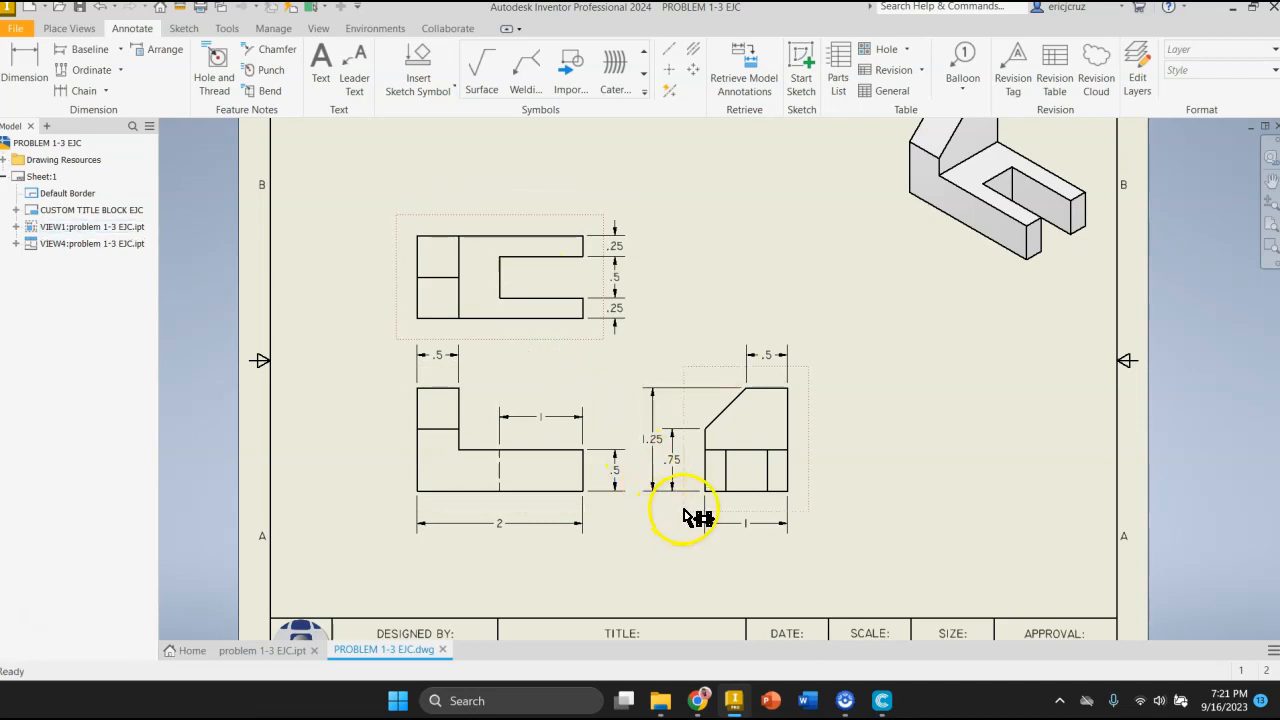
drag(694, 514, 660, 508)
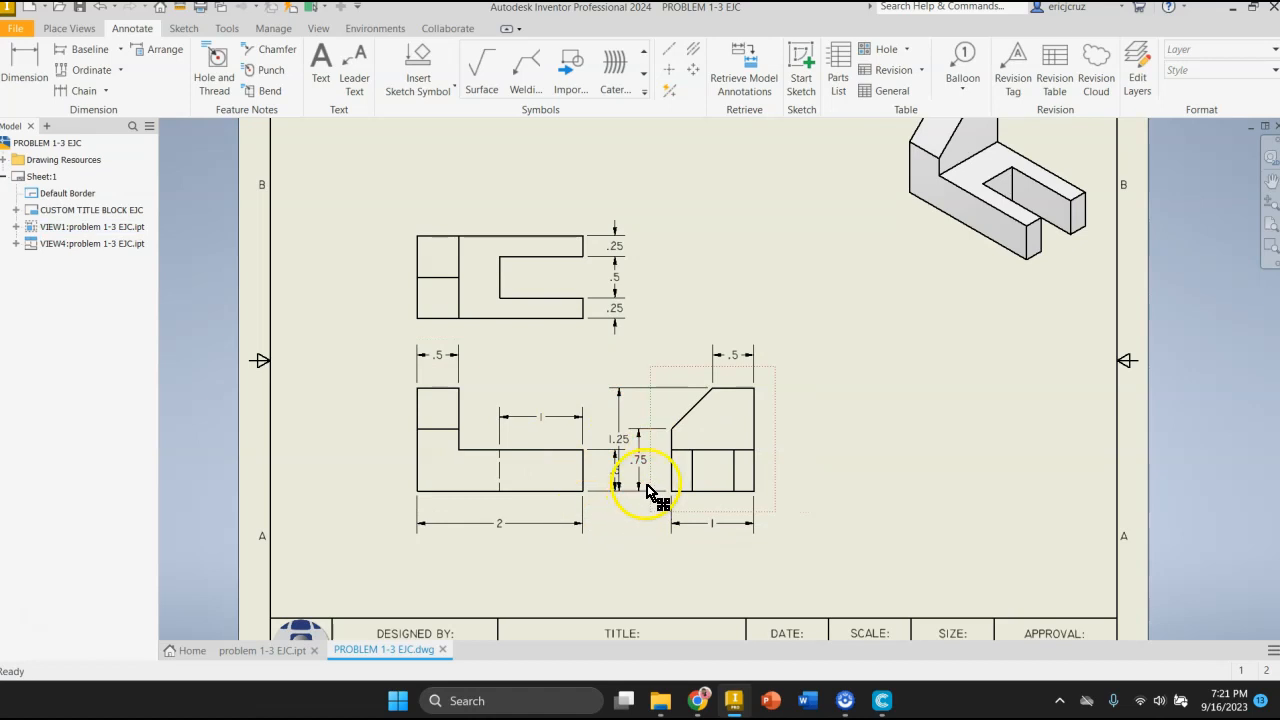
scroll(646, 490, down, 5)
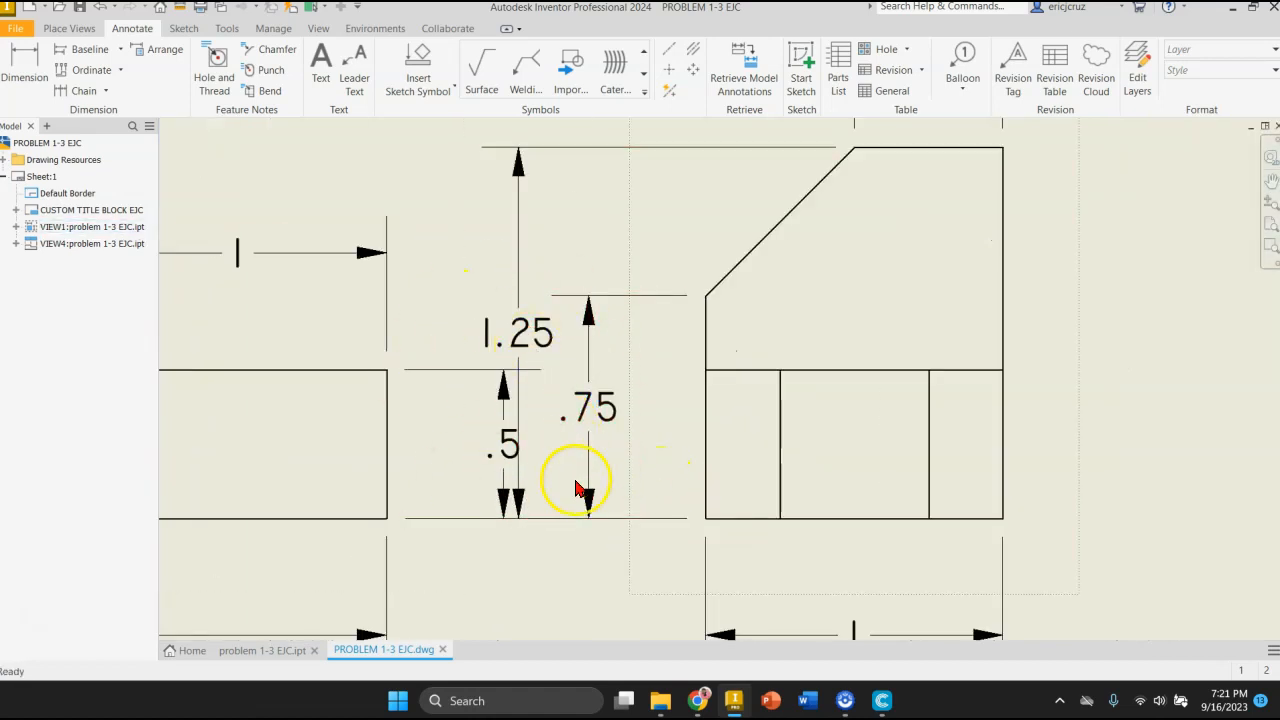
scroll(578, 494, up, 5)
drag(753, 521, 808, 525)
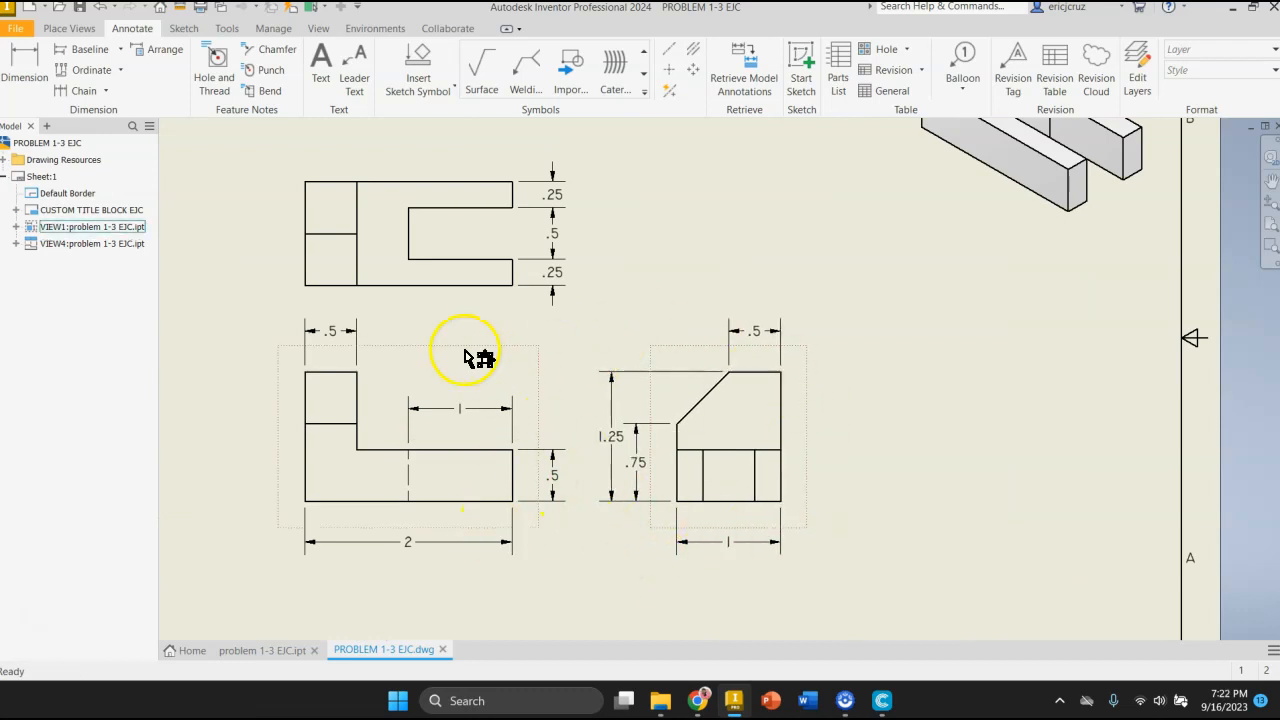
Step: Try the front view, with its aligned top view, against the left border and bring both back toward the right-side view
mouse_move(472, 355)
middle_down()
mouse_move(529, 312)
mouse_move(582, 370)
middle_up()
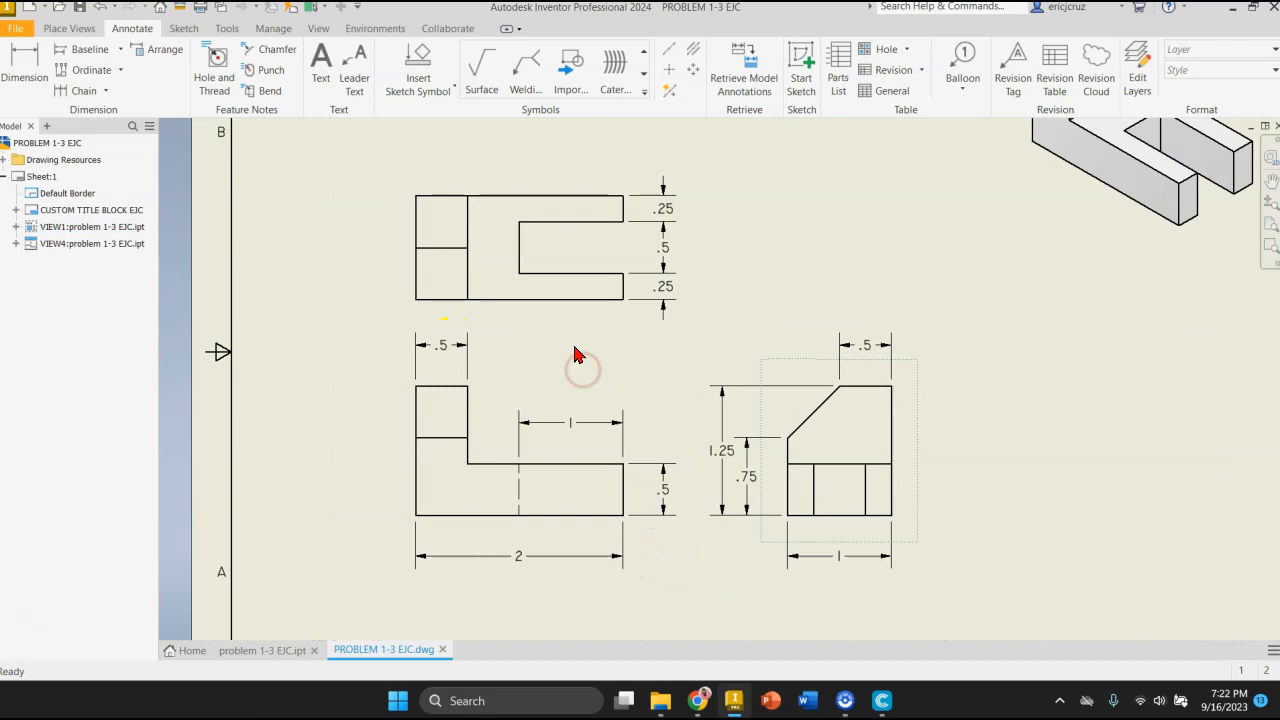
drag(505, 378, 327, 366)
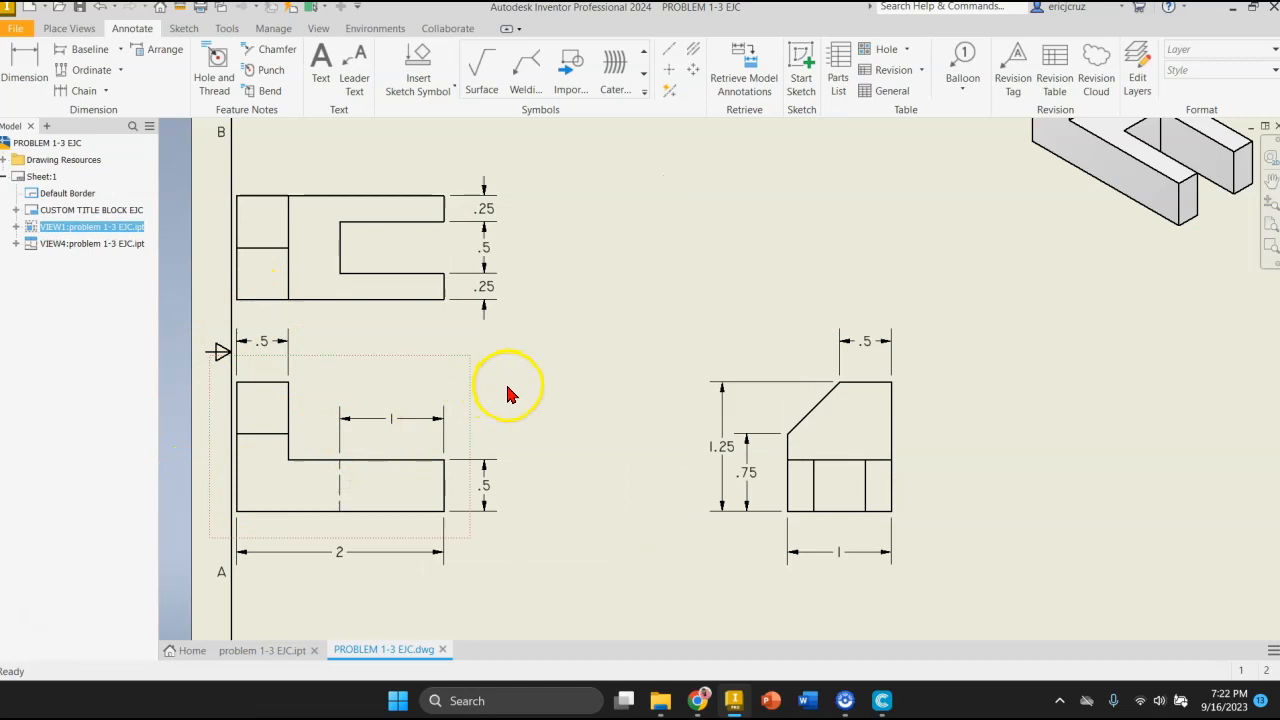
scroll(508, 394, up, 2)
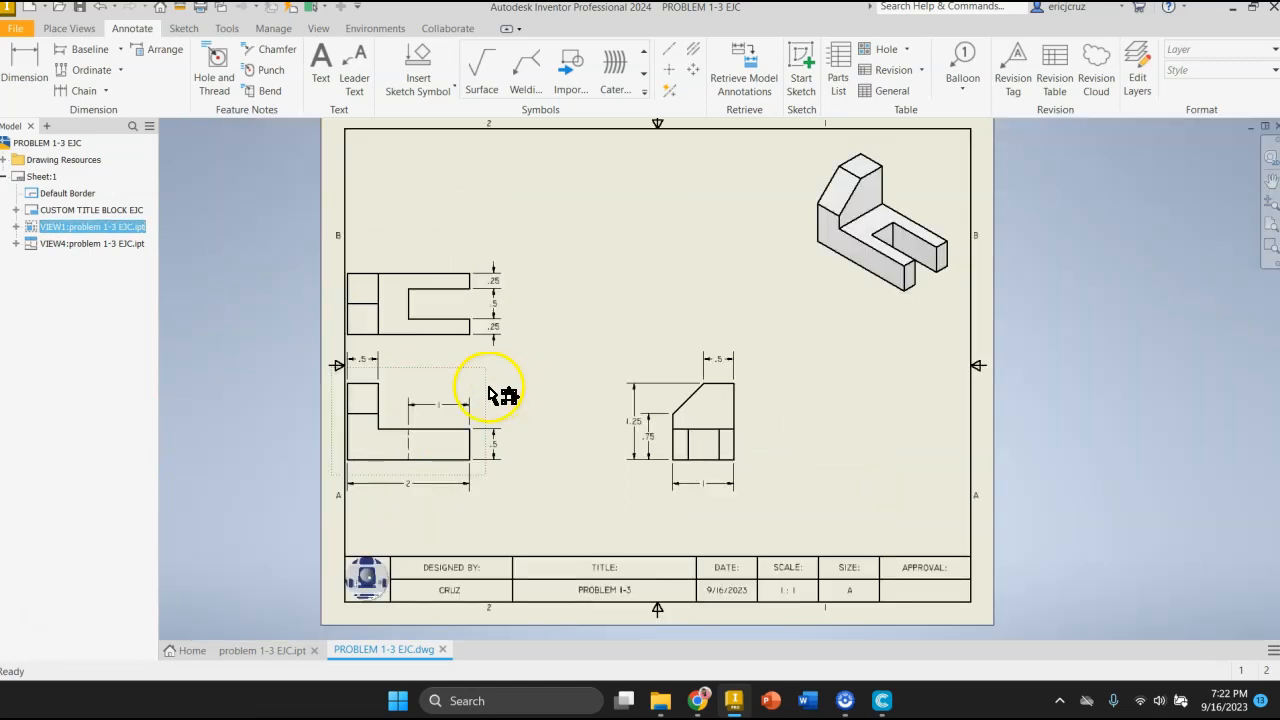
drag(484, 397, 591, 403)
scroll(596, 378, down, 2)
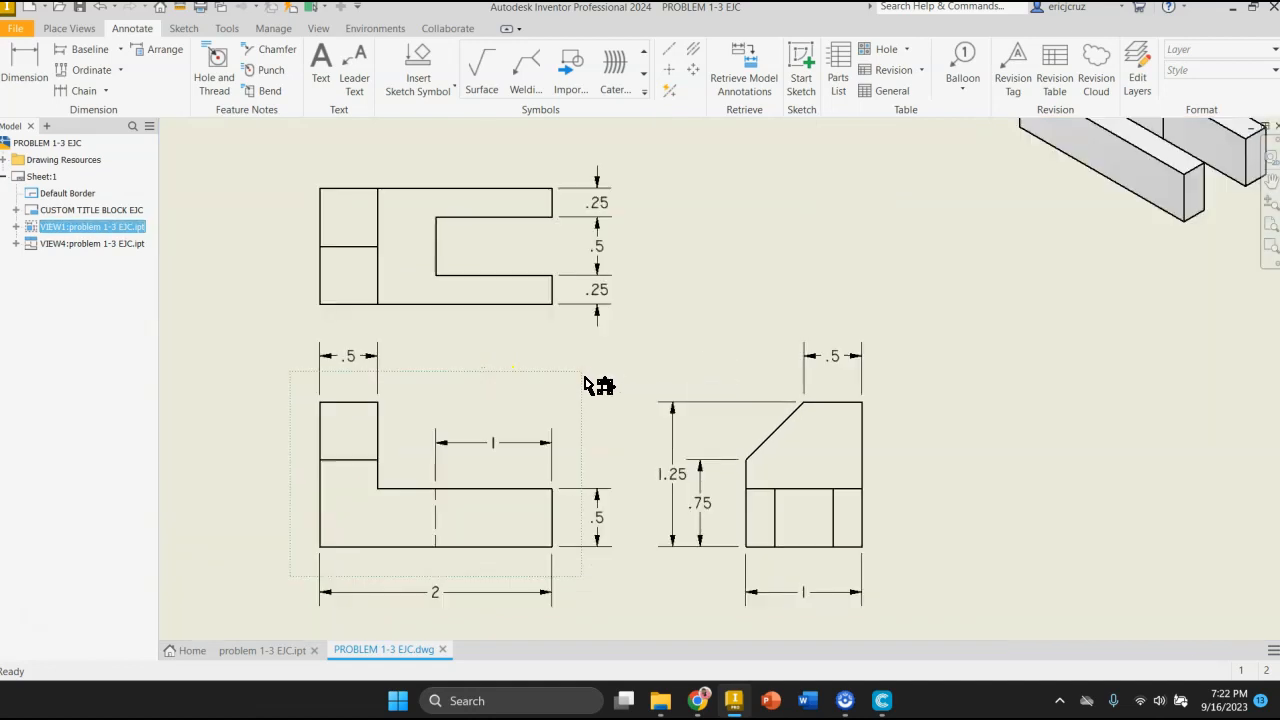
scroll(588, 379, up, 1)
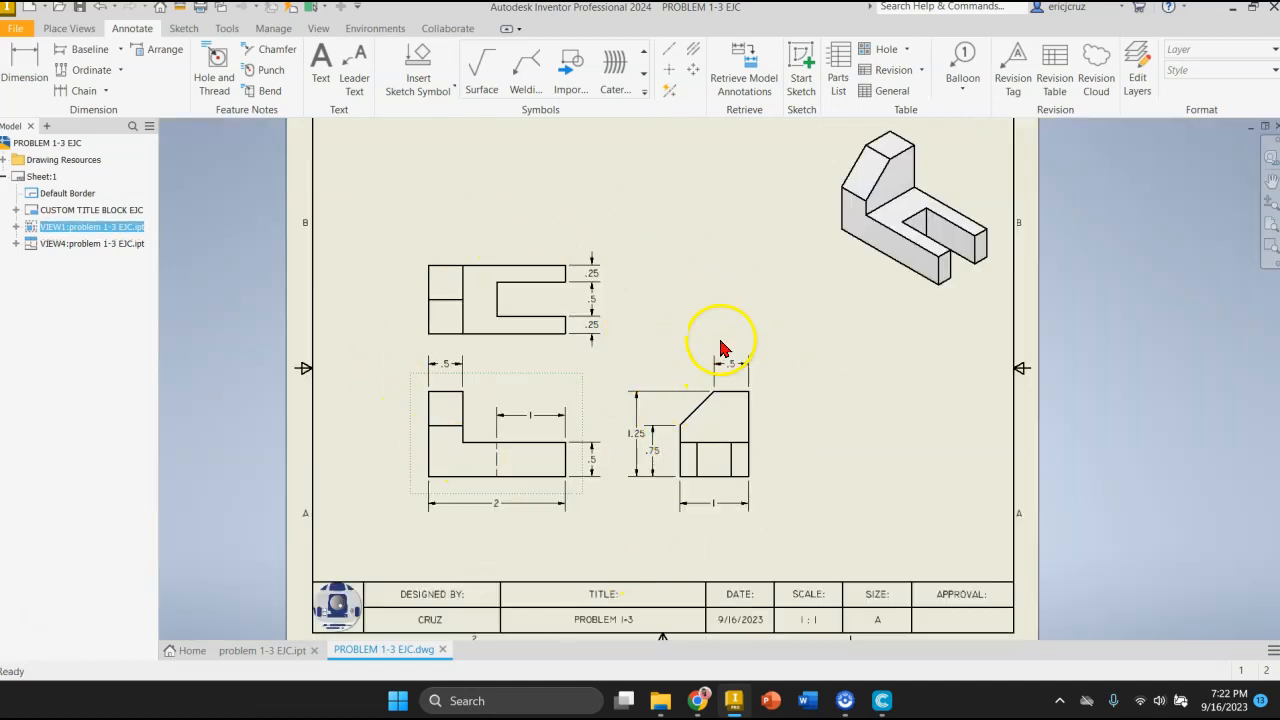
scroll(697, 405, up, 1)
scroll(698, 358, down, 1)
Step: Space out the views by moving the top view higher above the front view and the right-side view farther to the right
drag(491, 271, 509, 206)
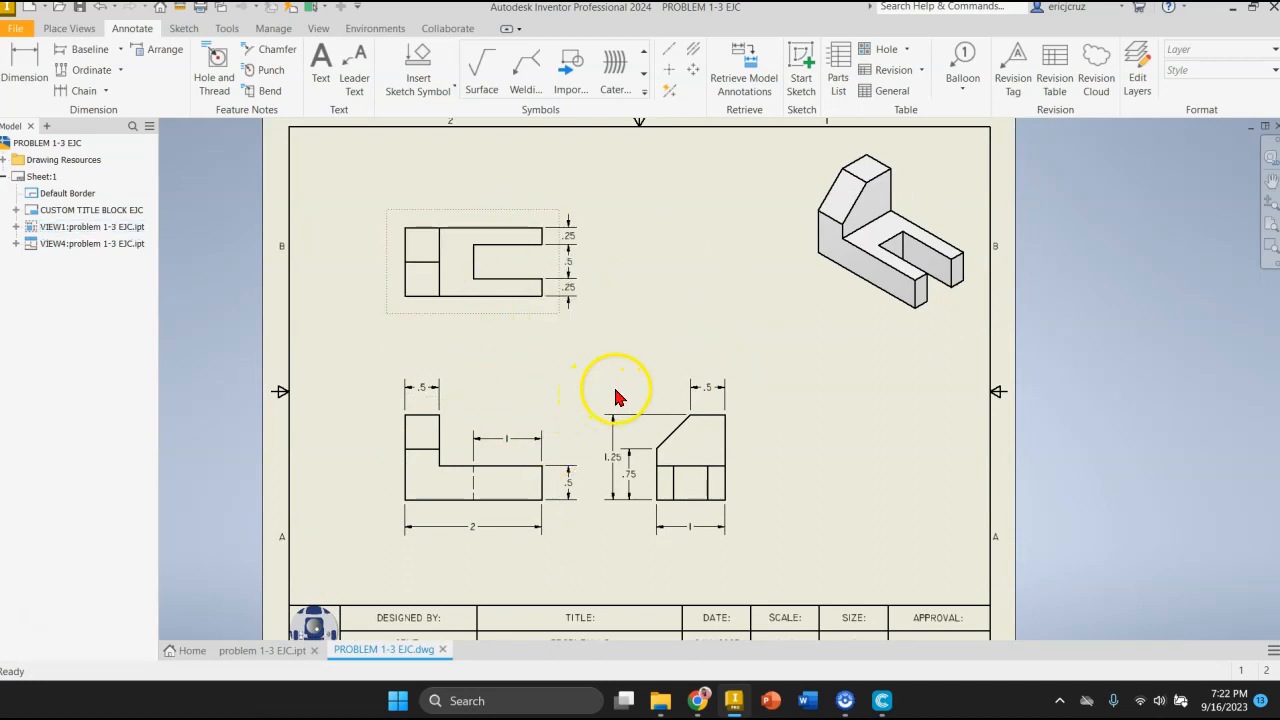
drag(653, 410, 704, 403)
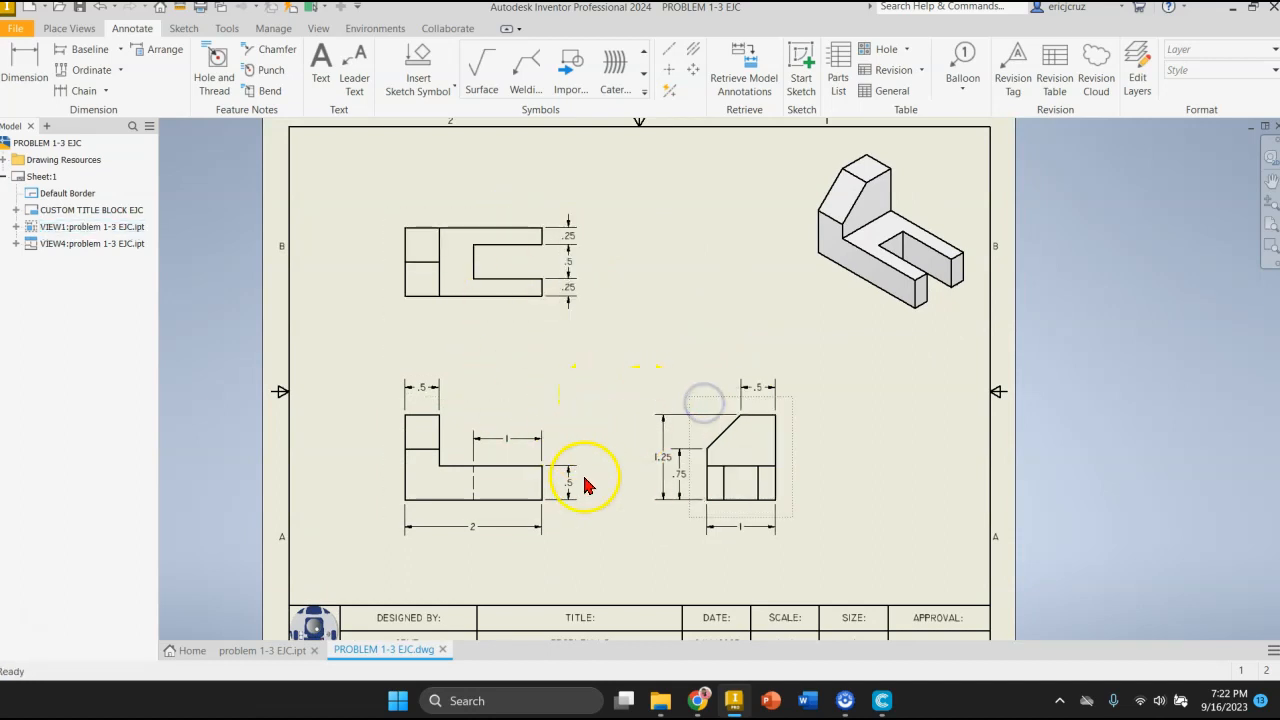
drag(540, 327, 532, 316)
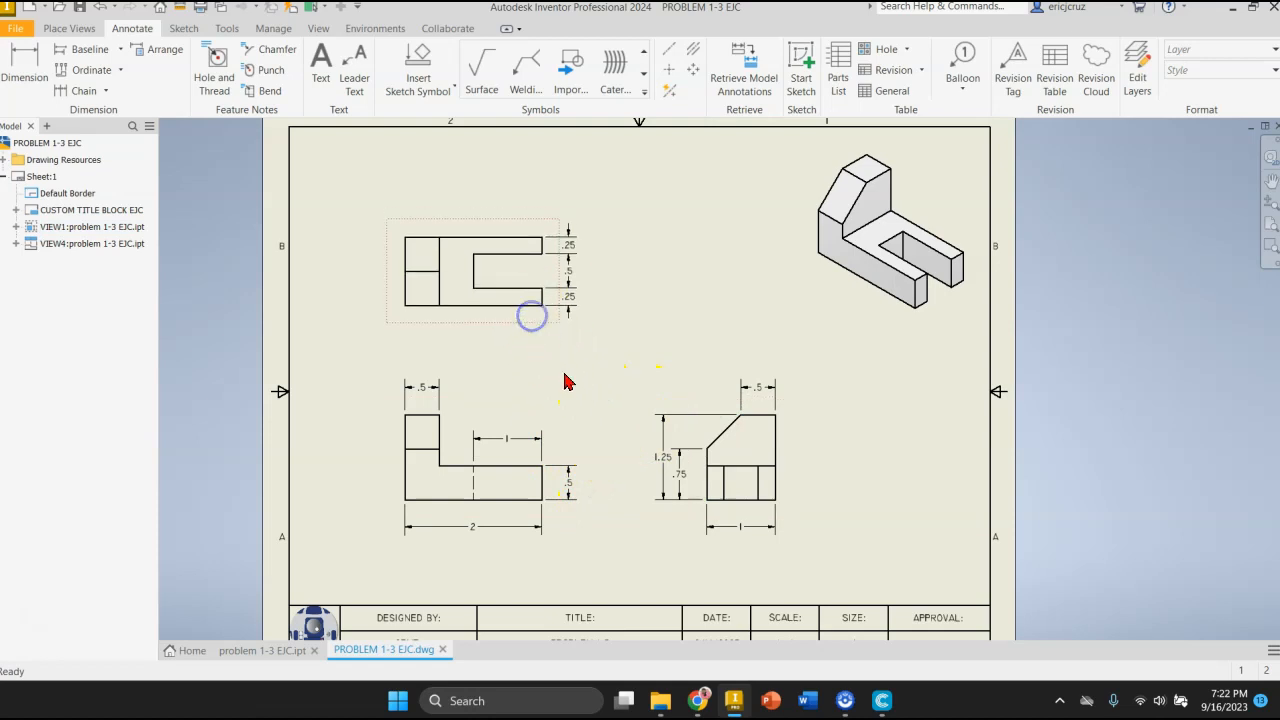
Step: Move the .75 height dimension closer to the right-side view, leaving more room beside the overall height dimension
middle_drag(603, 343, 598, 336)
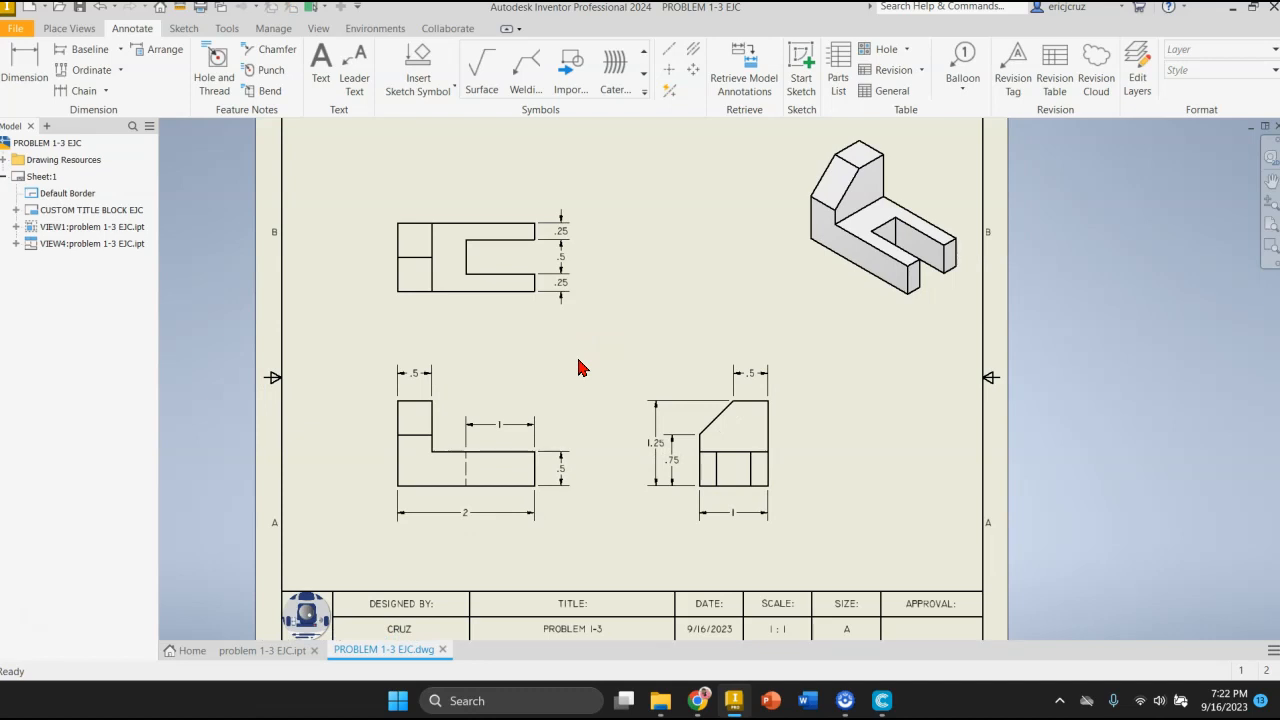
scroll(651, 441, up, 5)
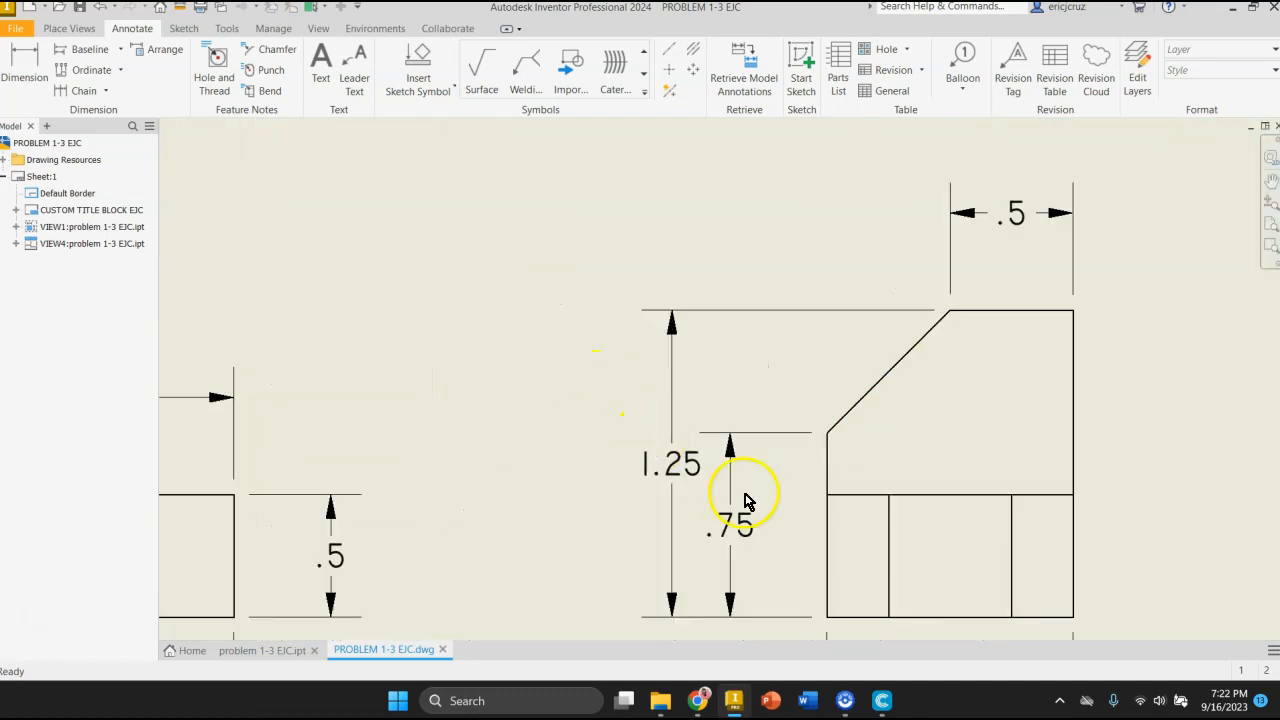
drag(717, 515, 762, 523)
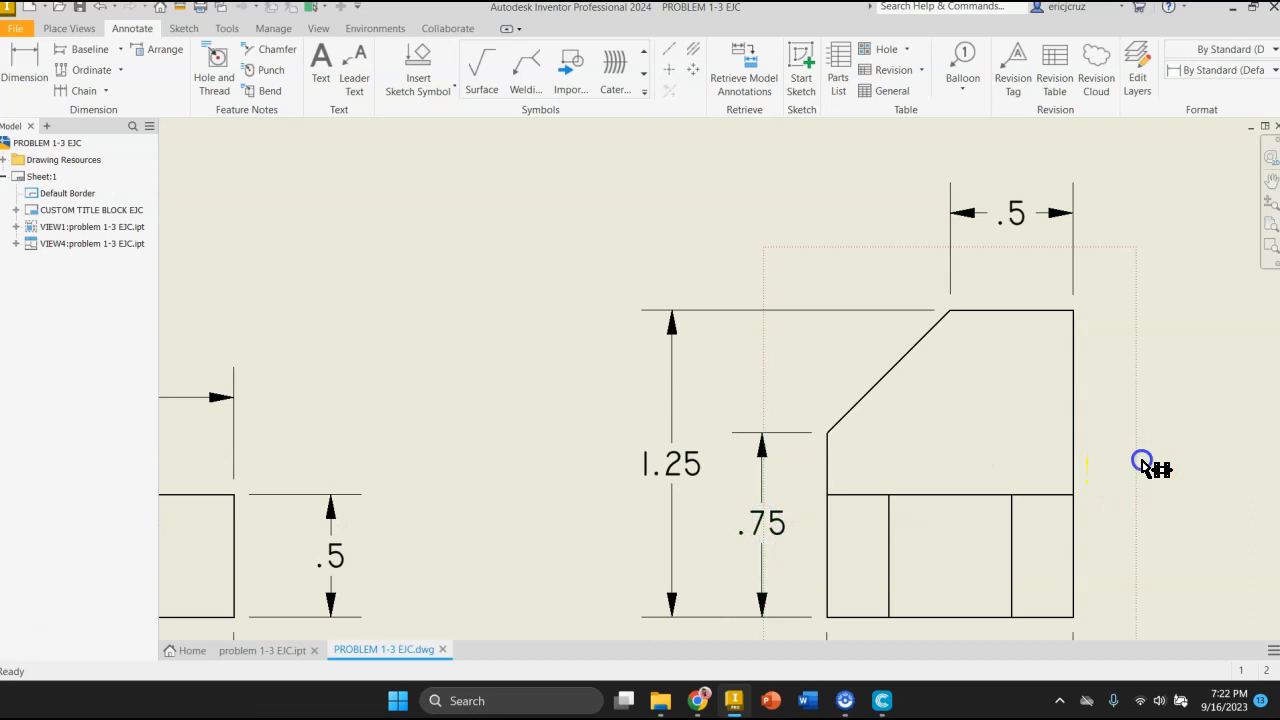
Step: Insert a parts list for the problem 1-3 part and place it against the sheet border's upper-left corner
scroll(1142, 462, down, 3)
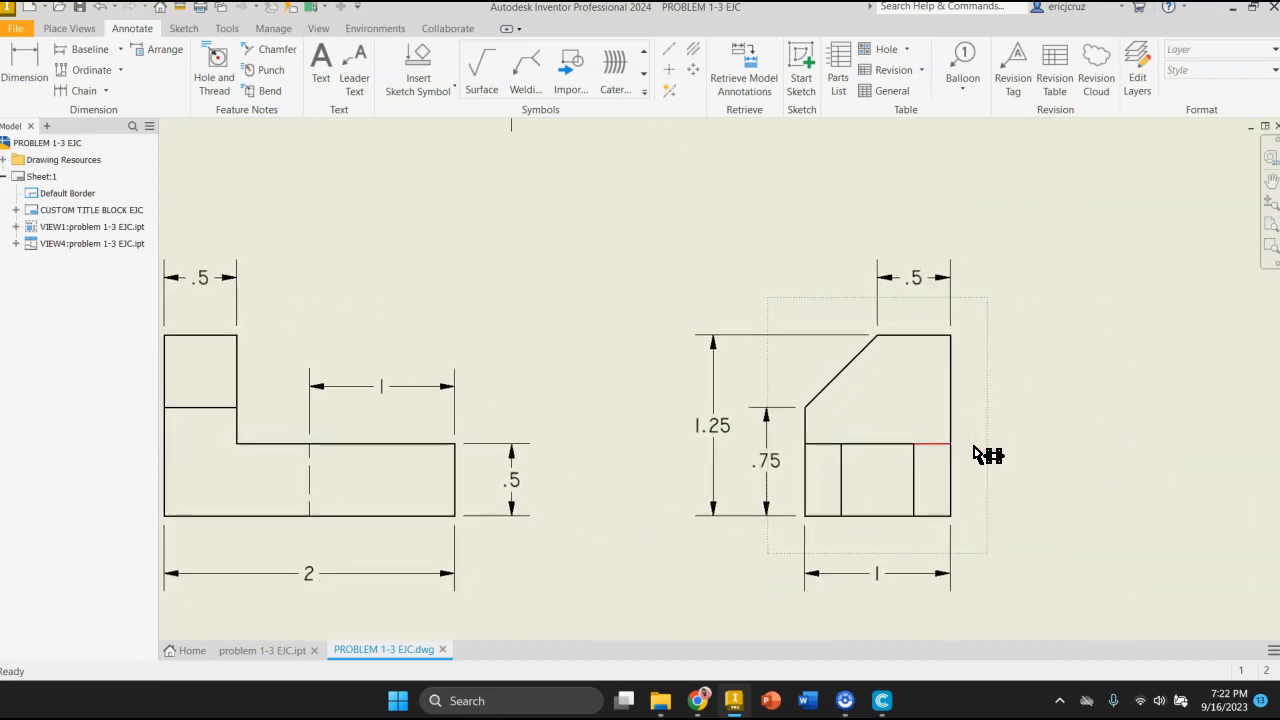
scroll(585, 450, down, 3)
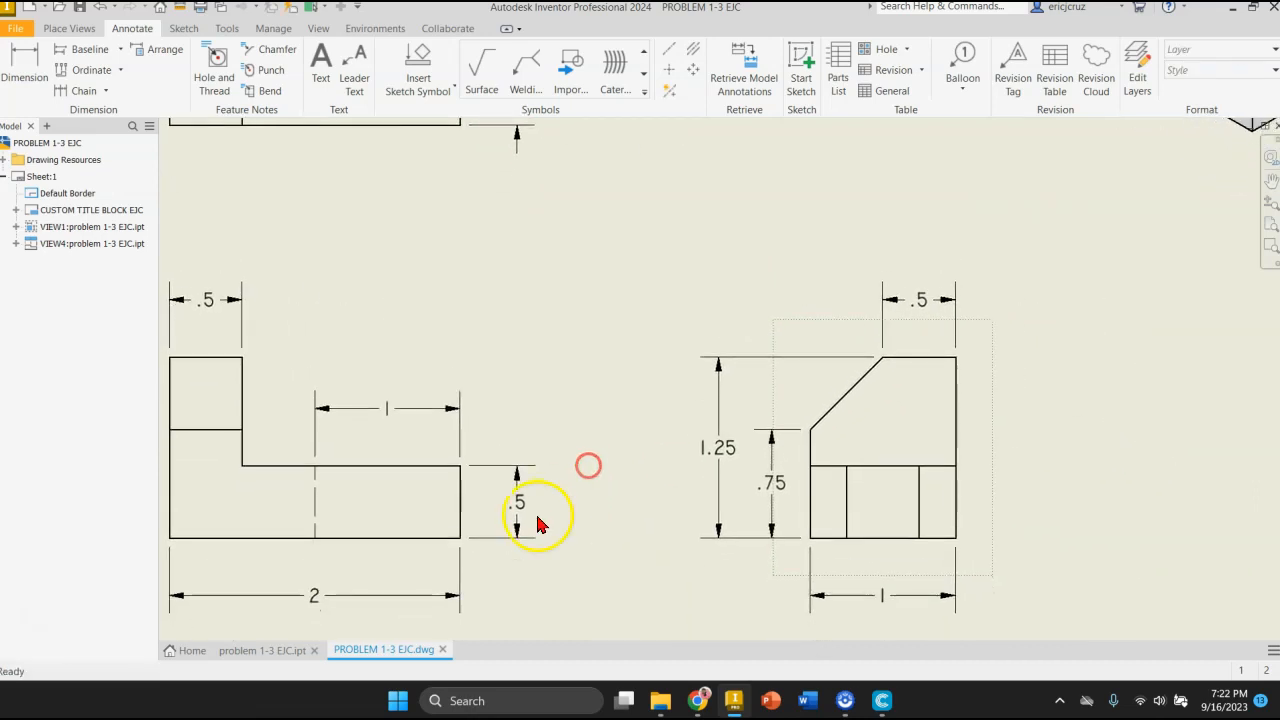
scroll(572, 480, down, 1)
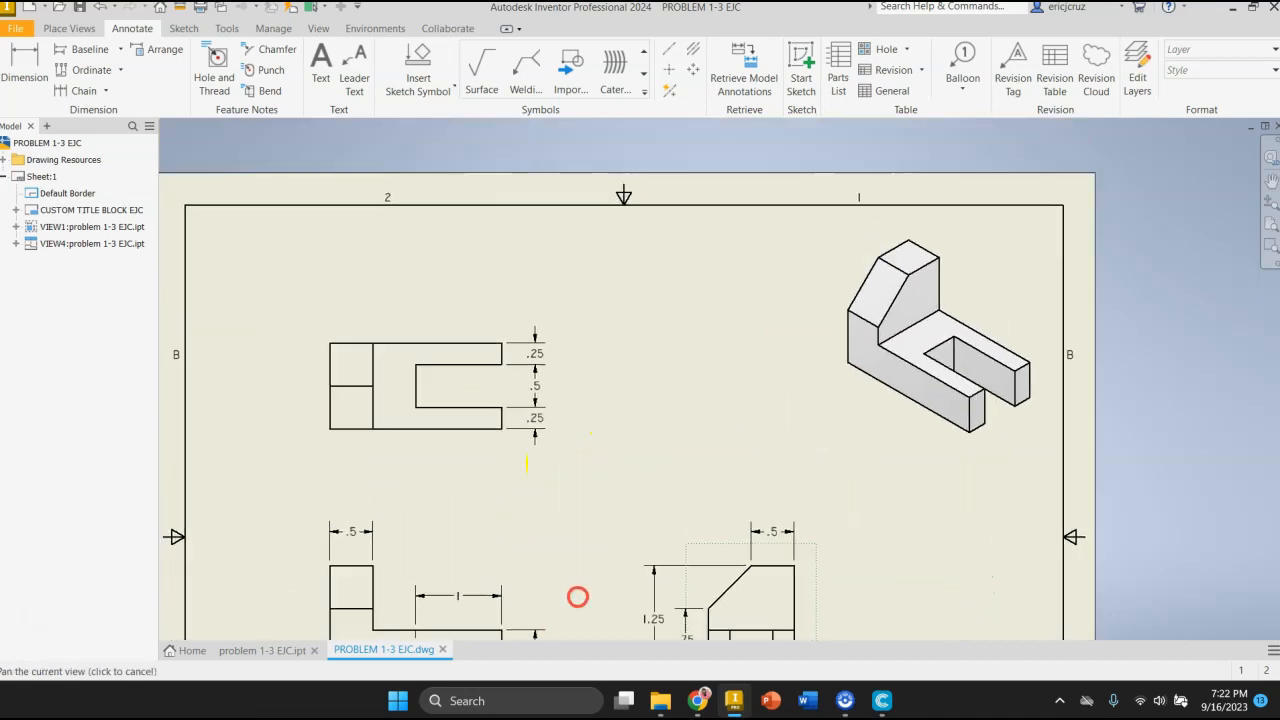
scroll(560, 525, up, 1)
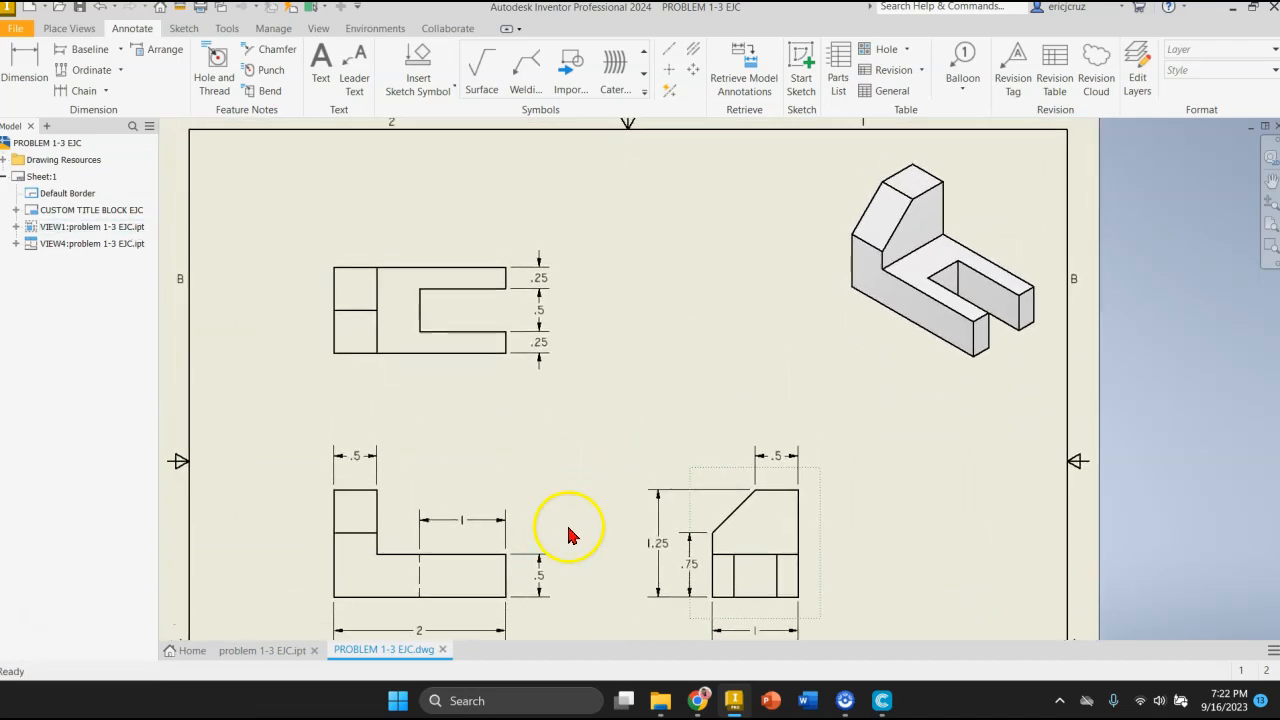
click(830, 68)
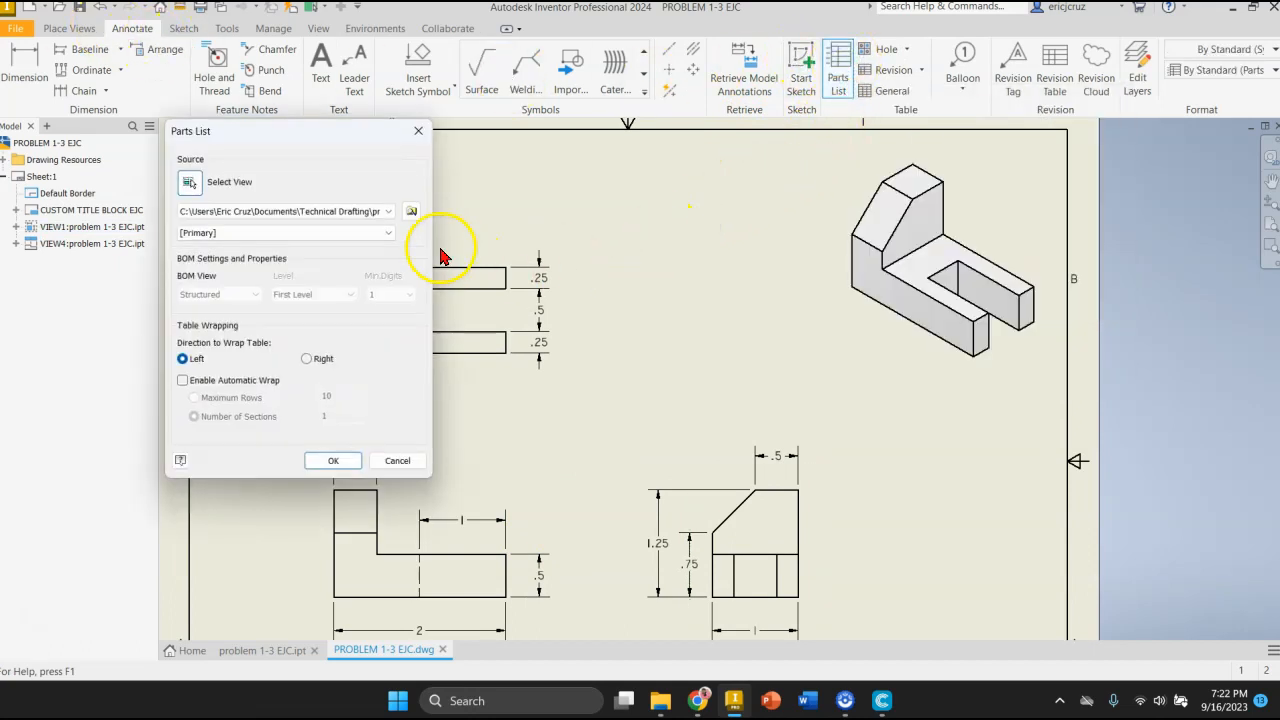
click(411, 211)
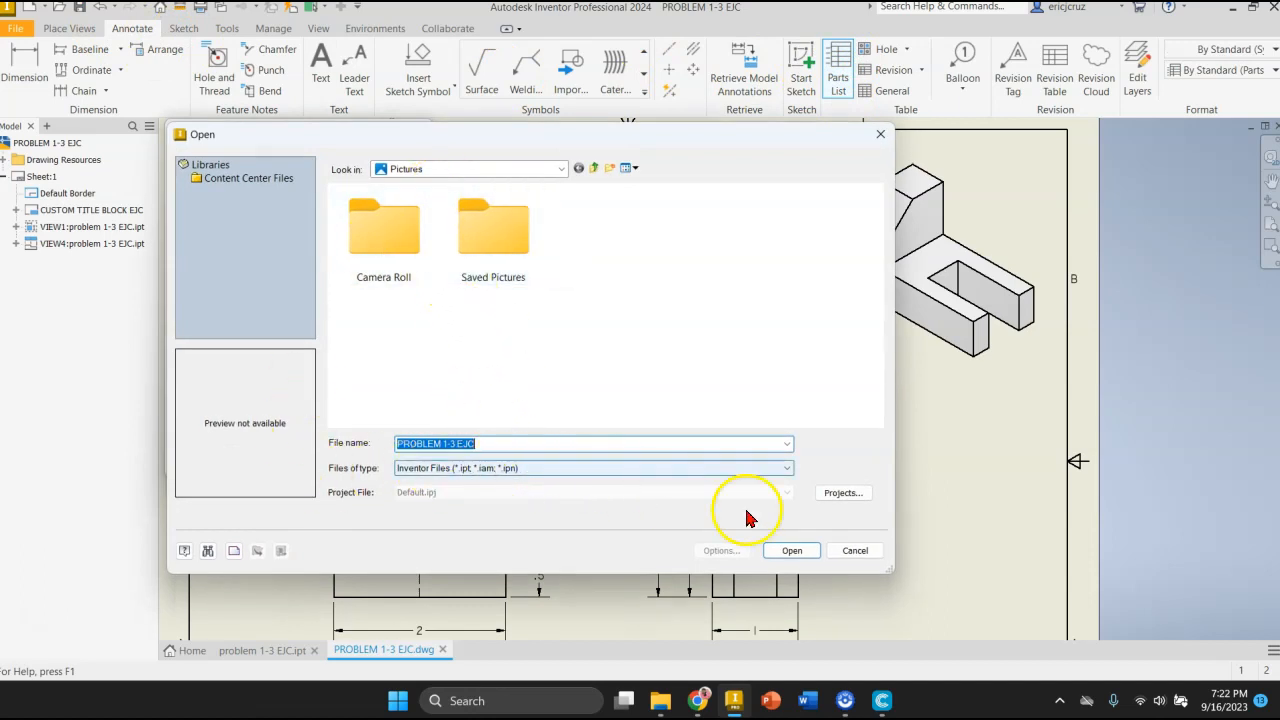
click(855, 550)
click(388, 211)
click(388, 226)
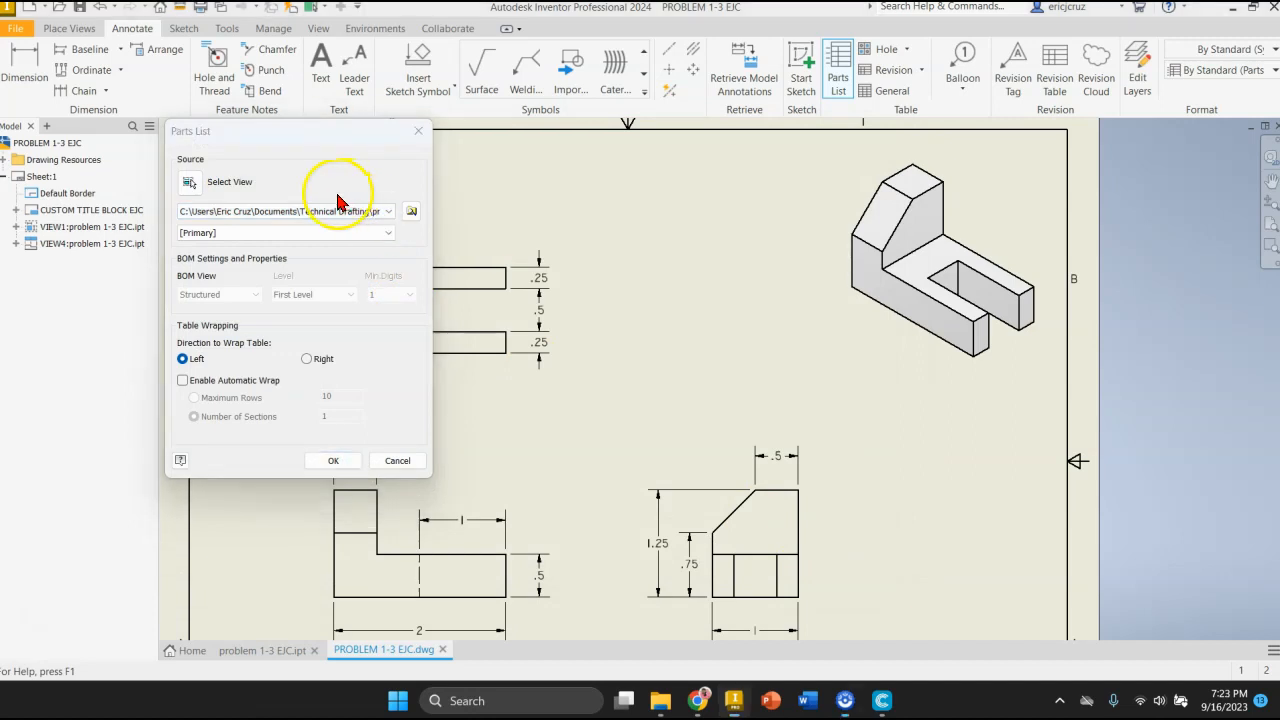
click(335, 459)
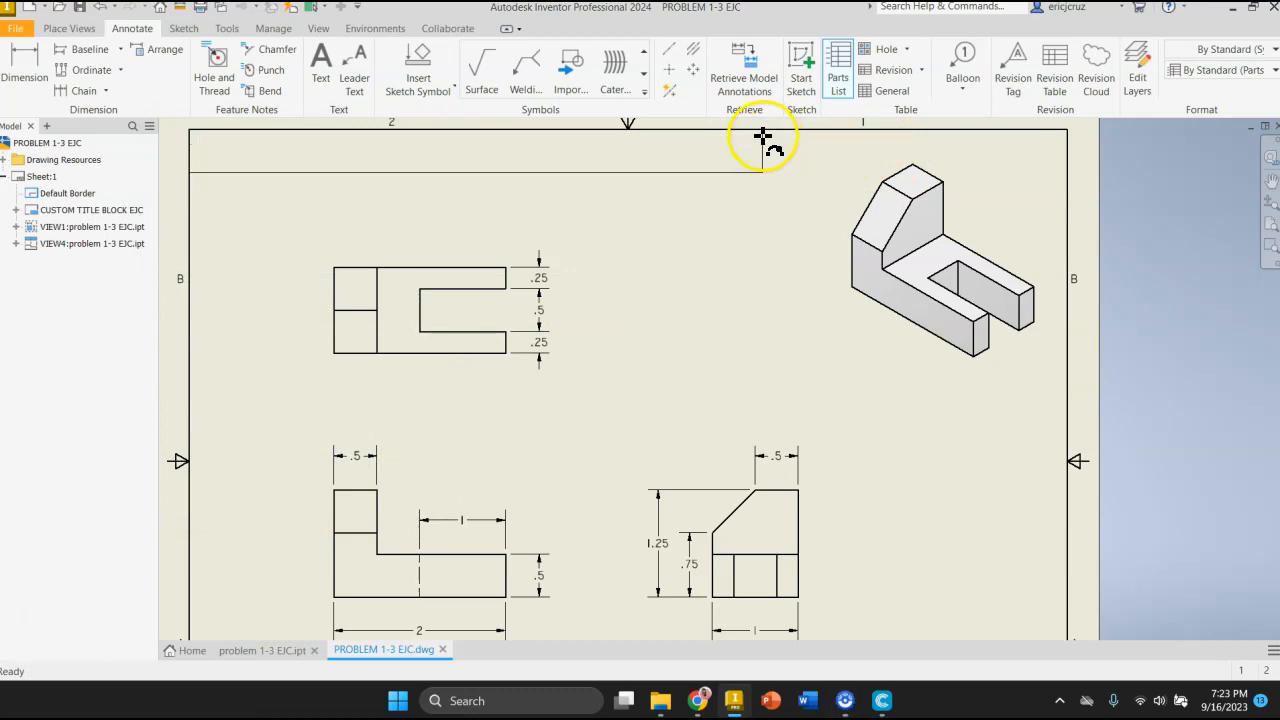
click(763, 137)
Step: Remove the PART NUMBER and DESCRIPTION columns from the parts list
middle_drag(669, 264, 706, 311)
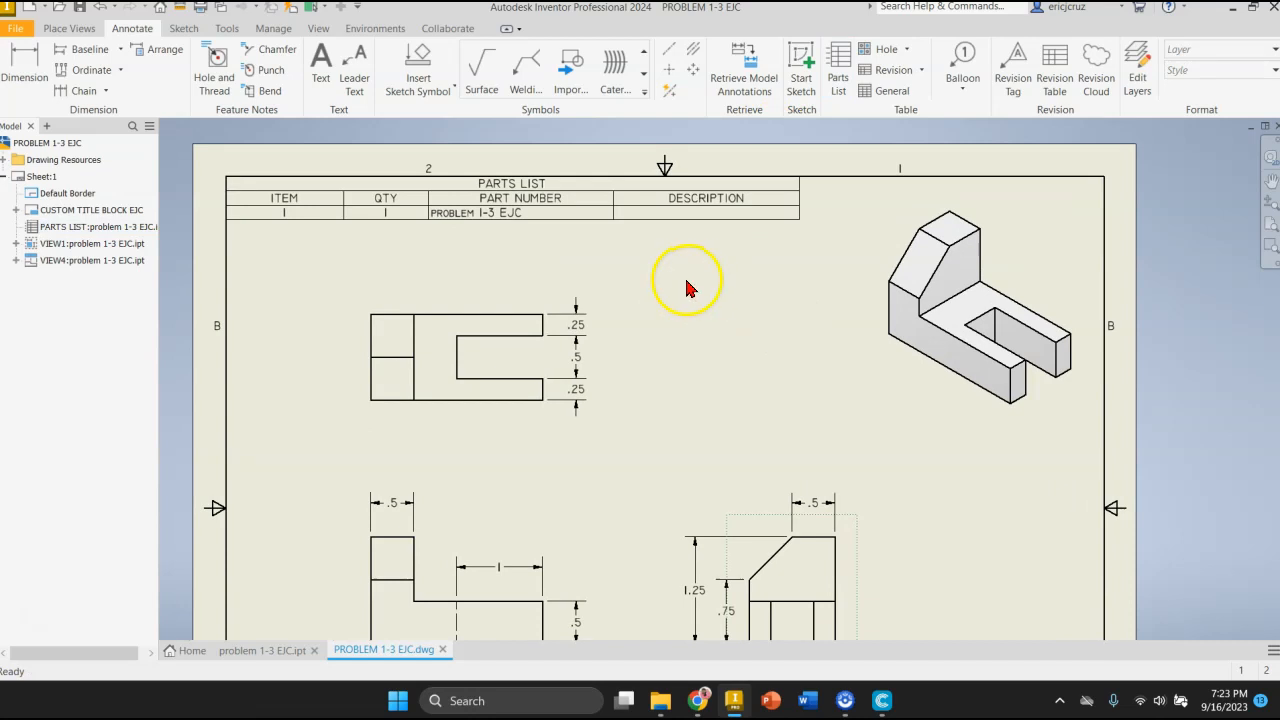
click(540, 207)
click(667, 364)
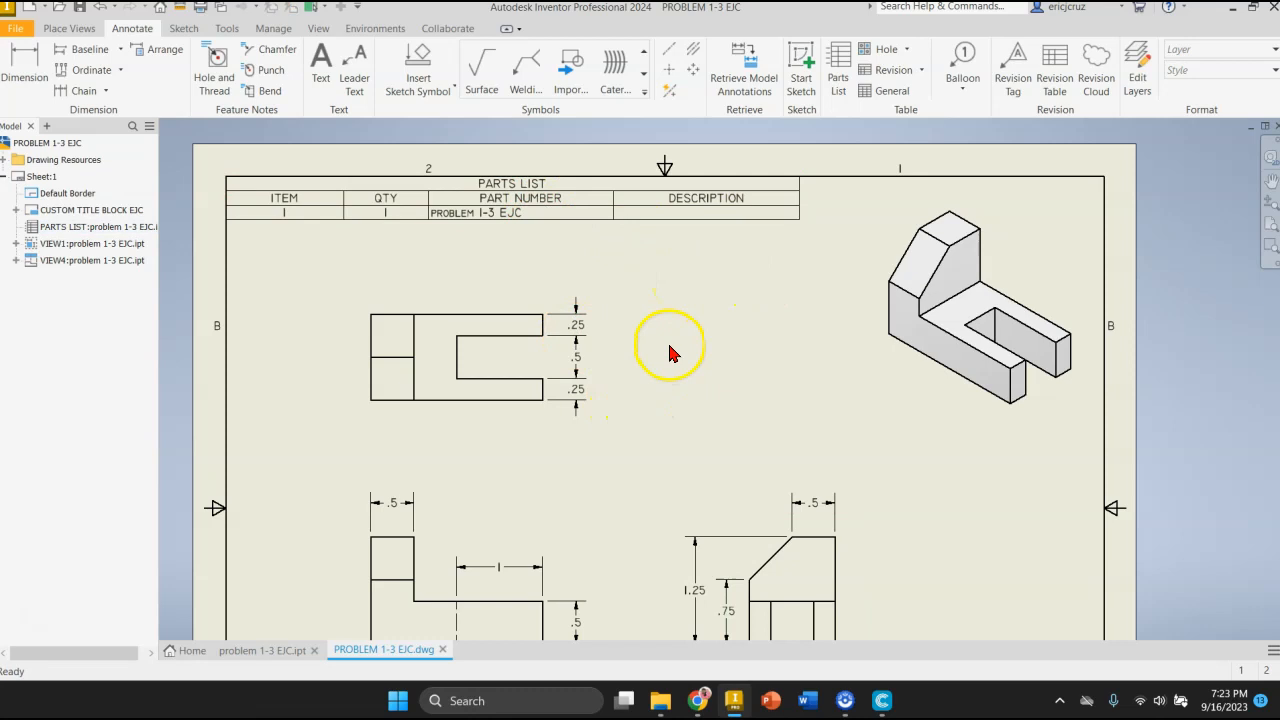
double_click(551, 217)
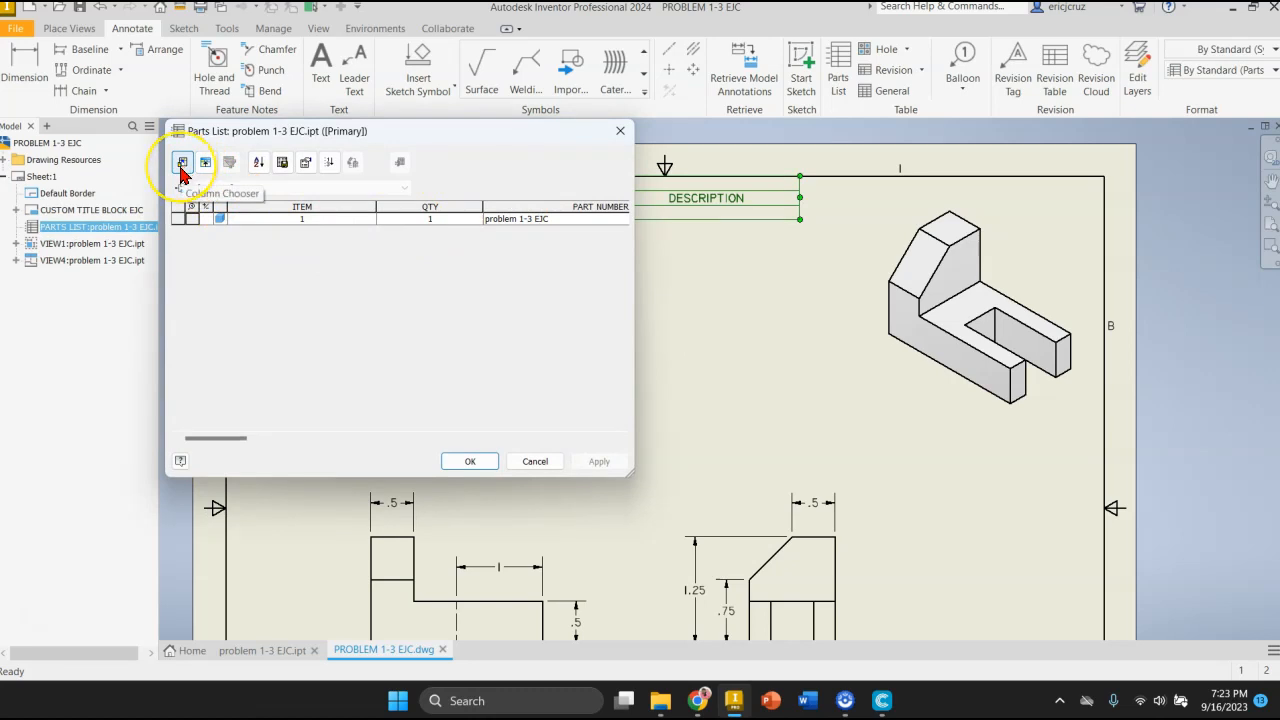
click(182, 164)
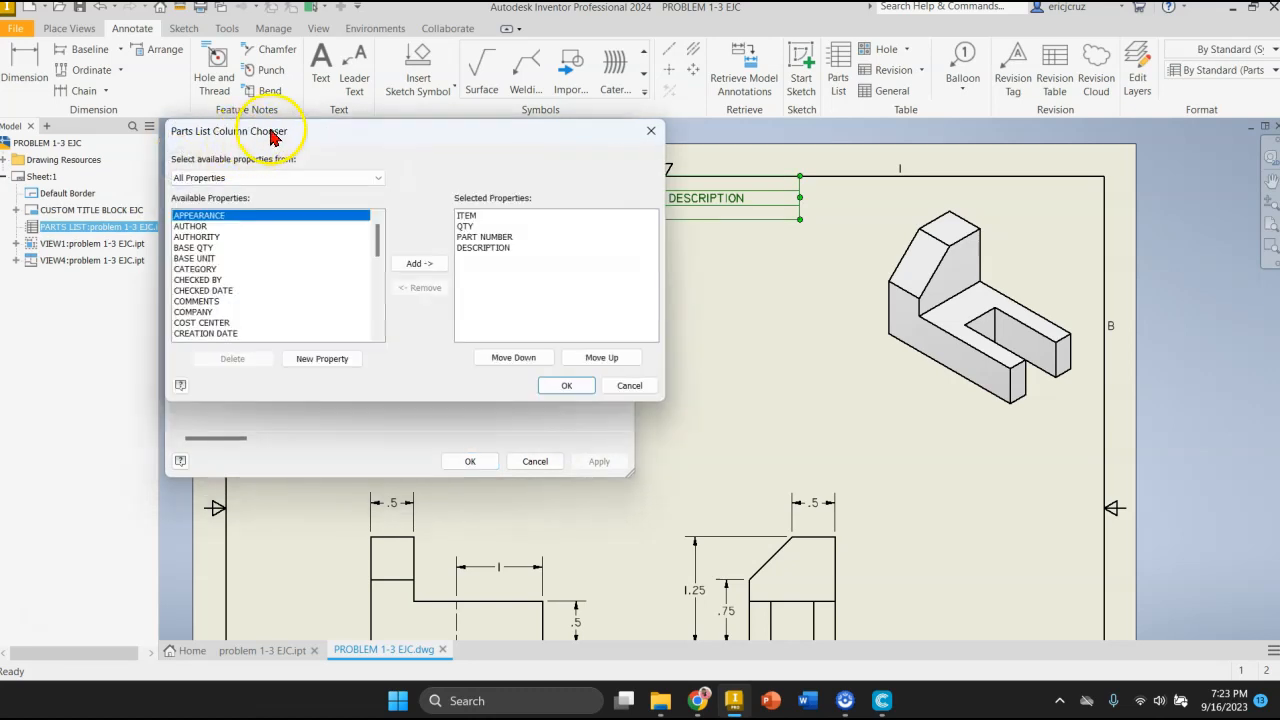
drag(269, 133, 331, 143)
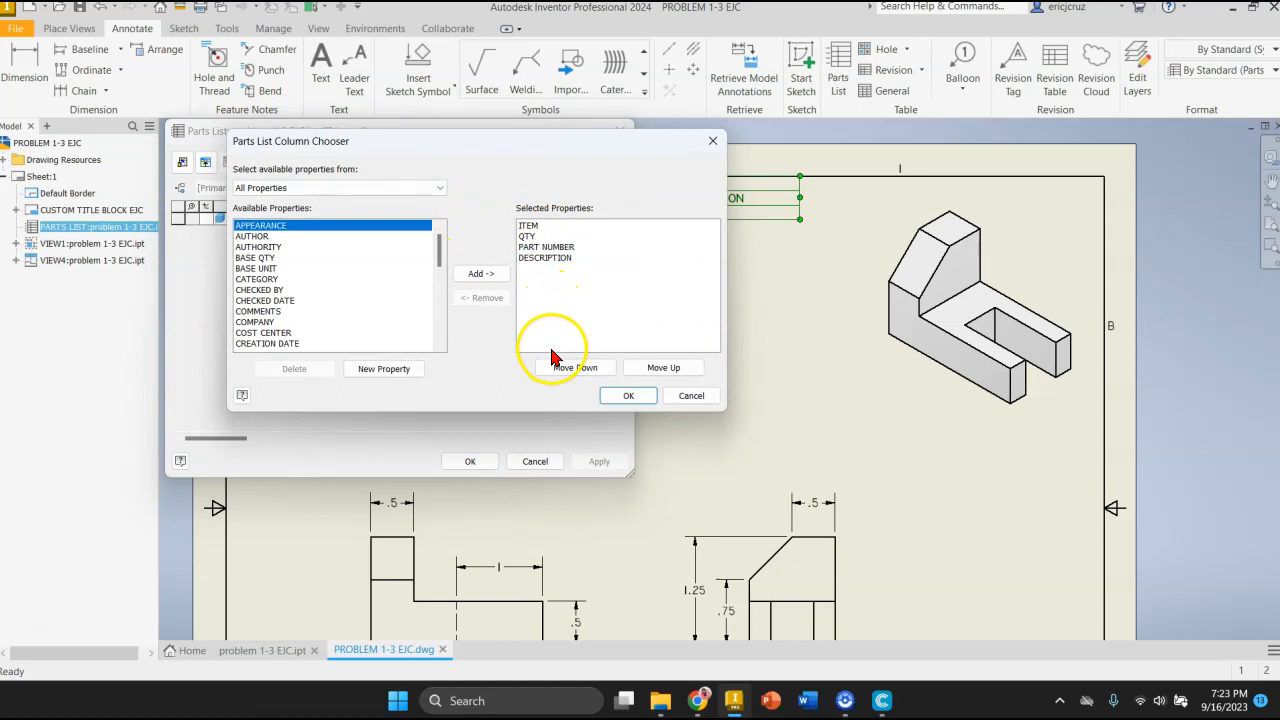
click(565, 247)
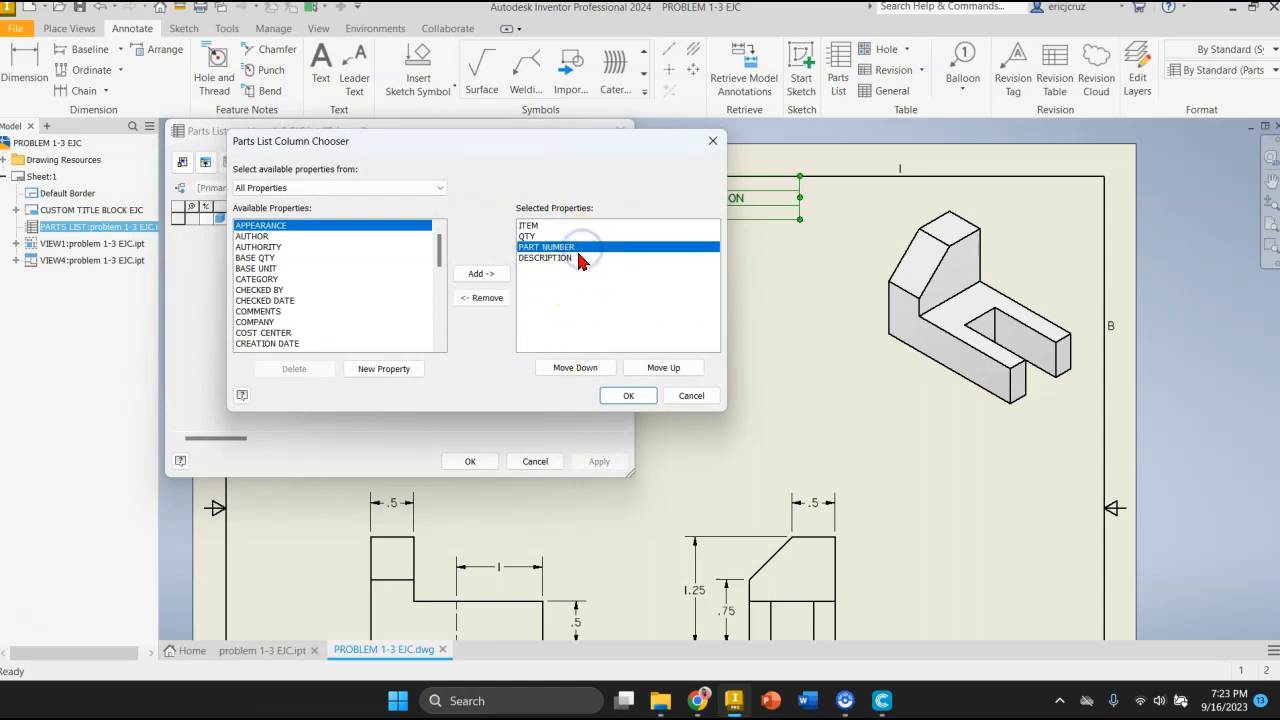
click(503, 302)
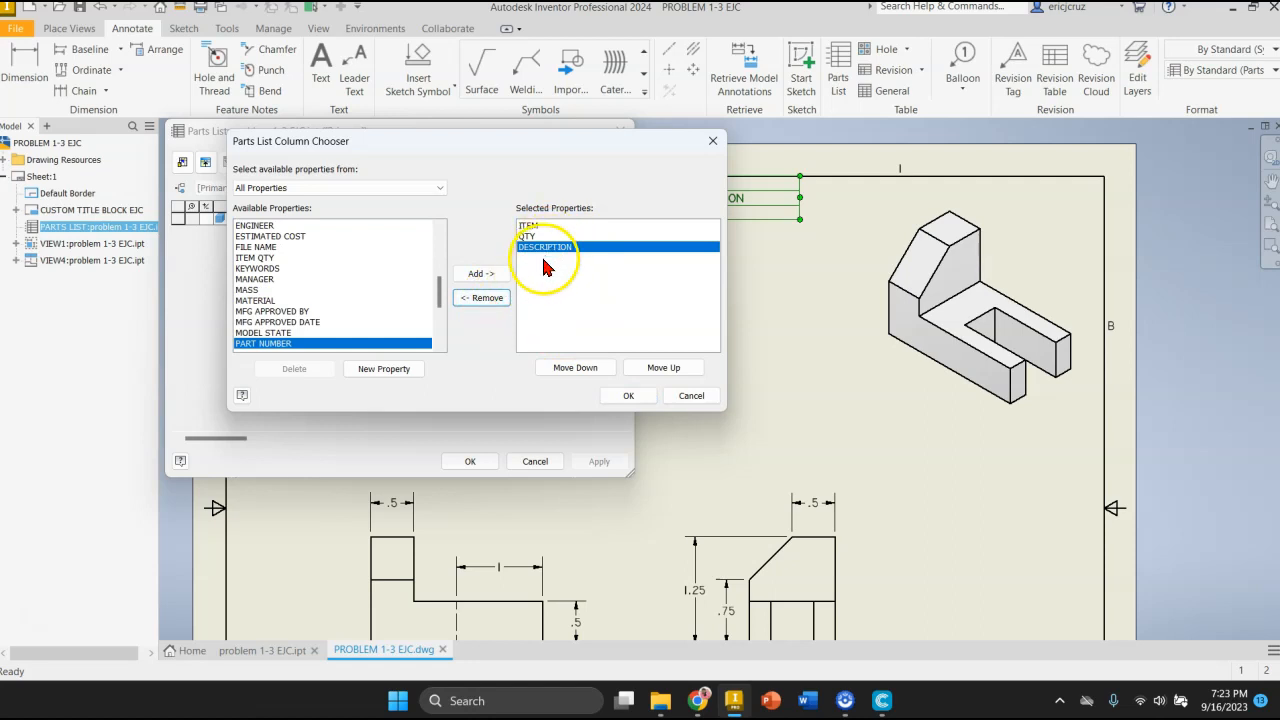
click(503, 300)
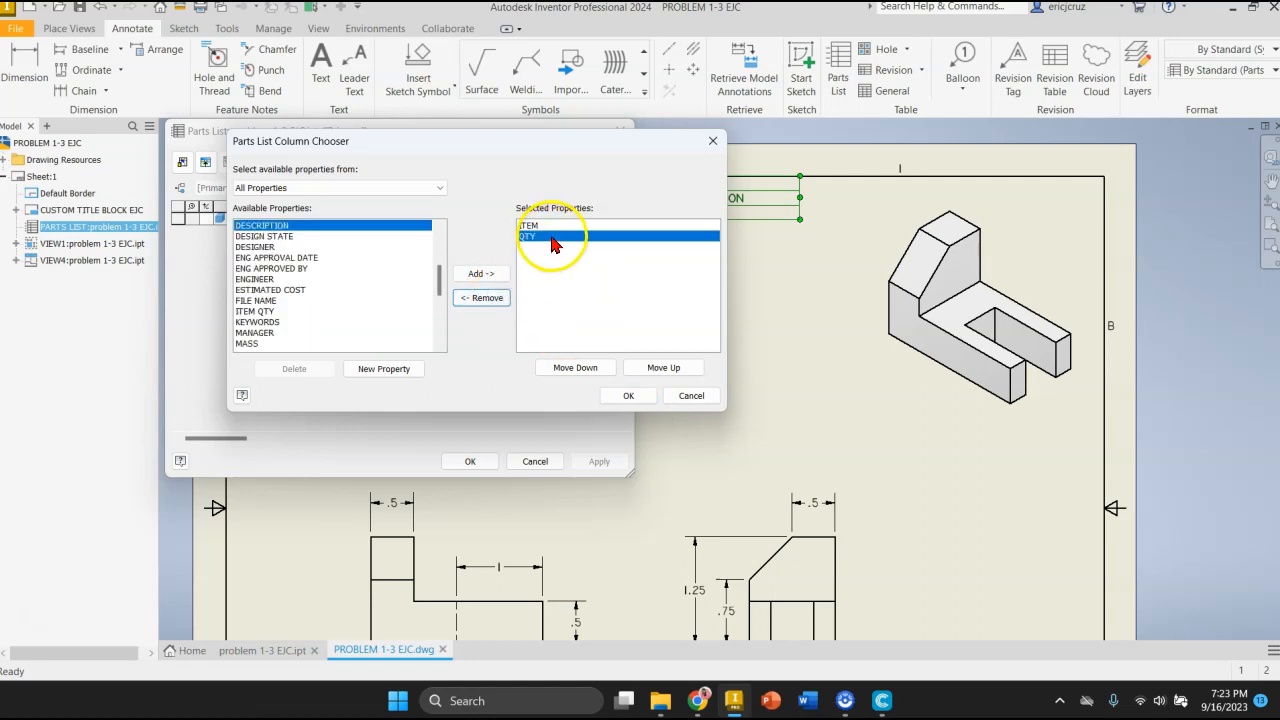
Step: Add MASS, MATERIAL and VOLUME columns to the parts list and apply the changes
click(320, 322)
scroll(320, 324, down, 1)
click(268, 311)
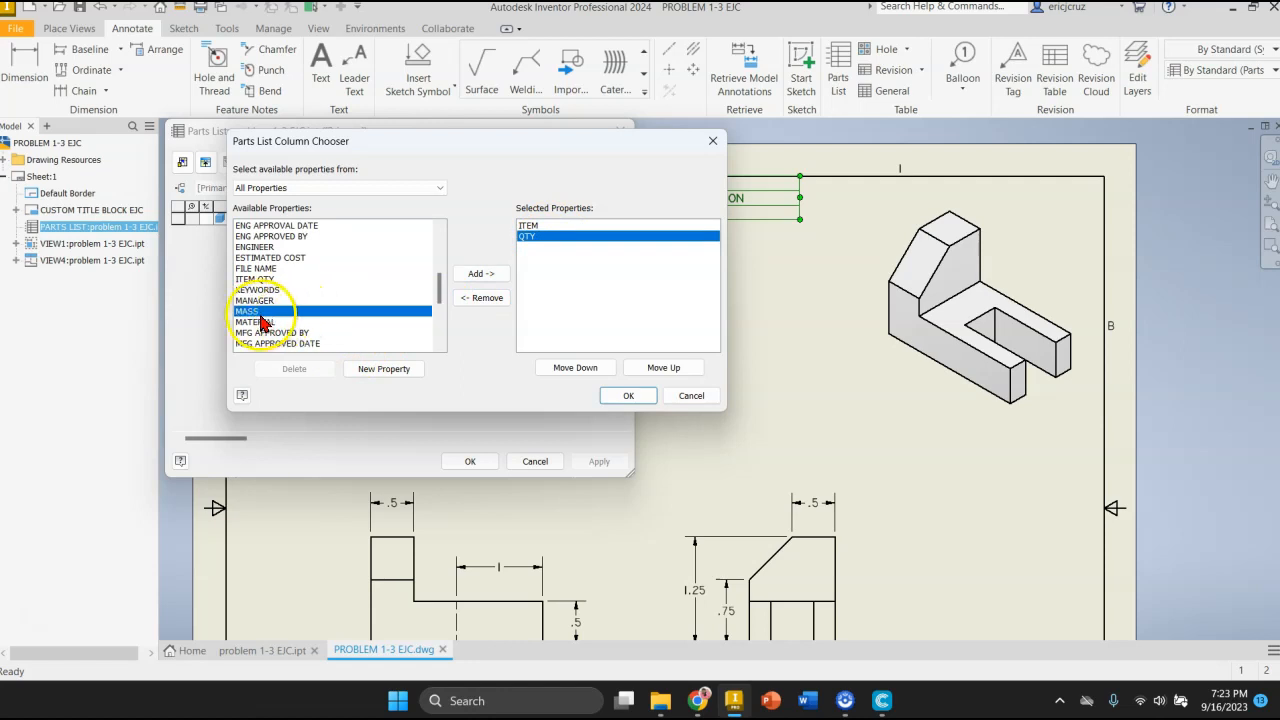
click(475, 276)
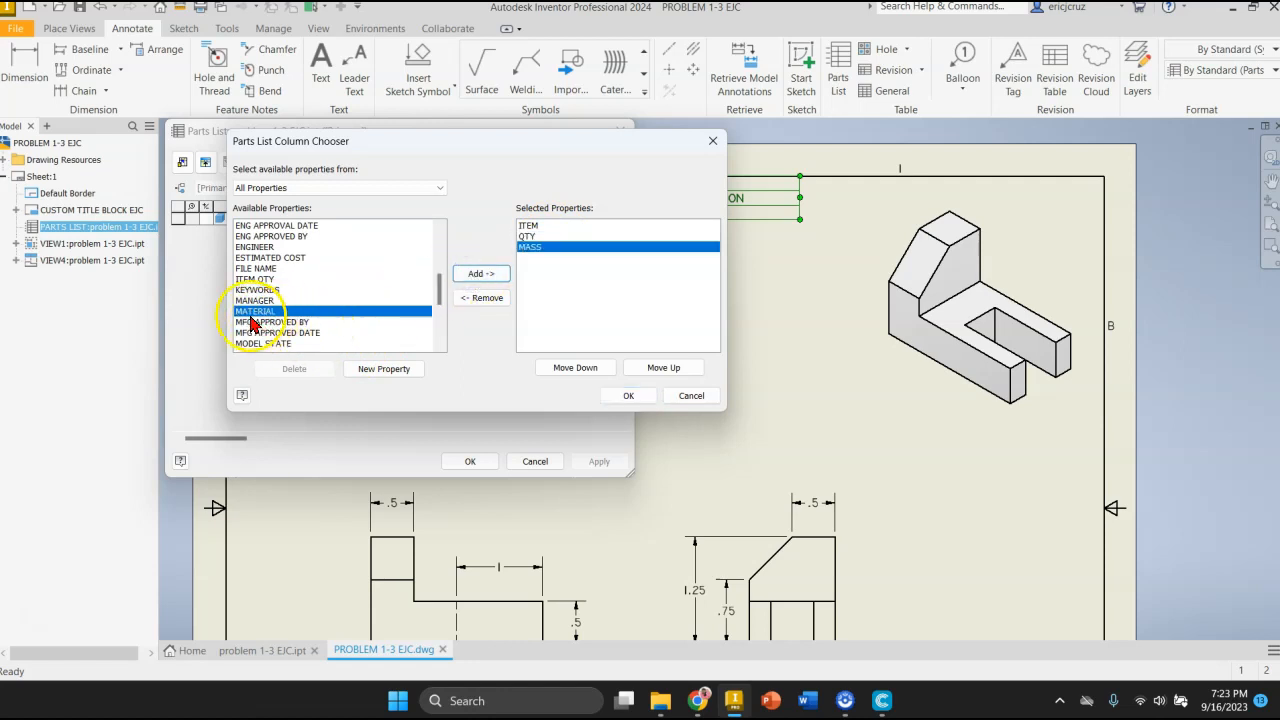
click(481, 274)
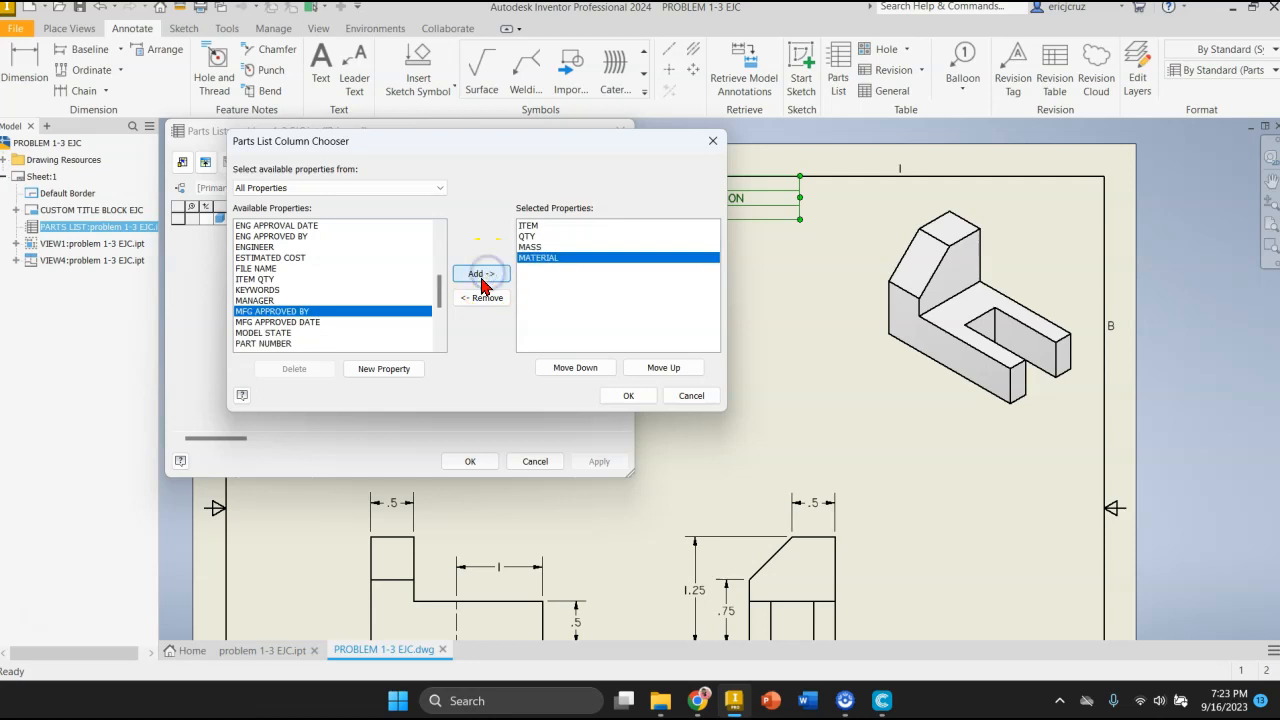
drag(439, 288, 461, 243)
click(252, 333)
click(480, 273)
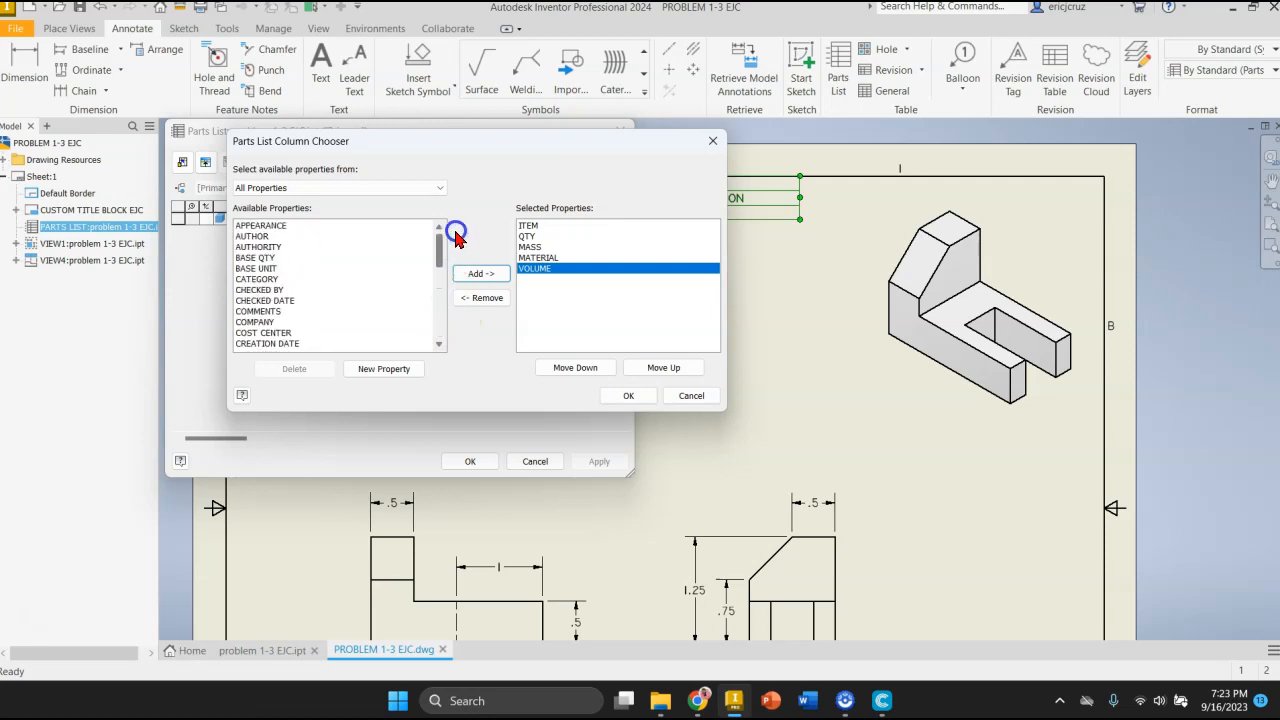
scroll(305, 265, down, 2)
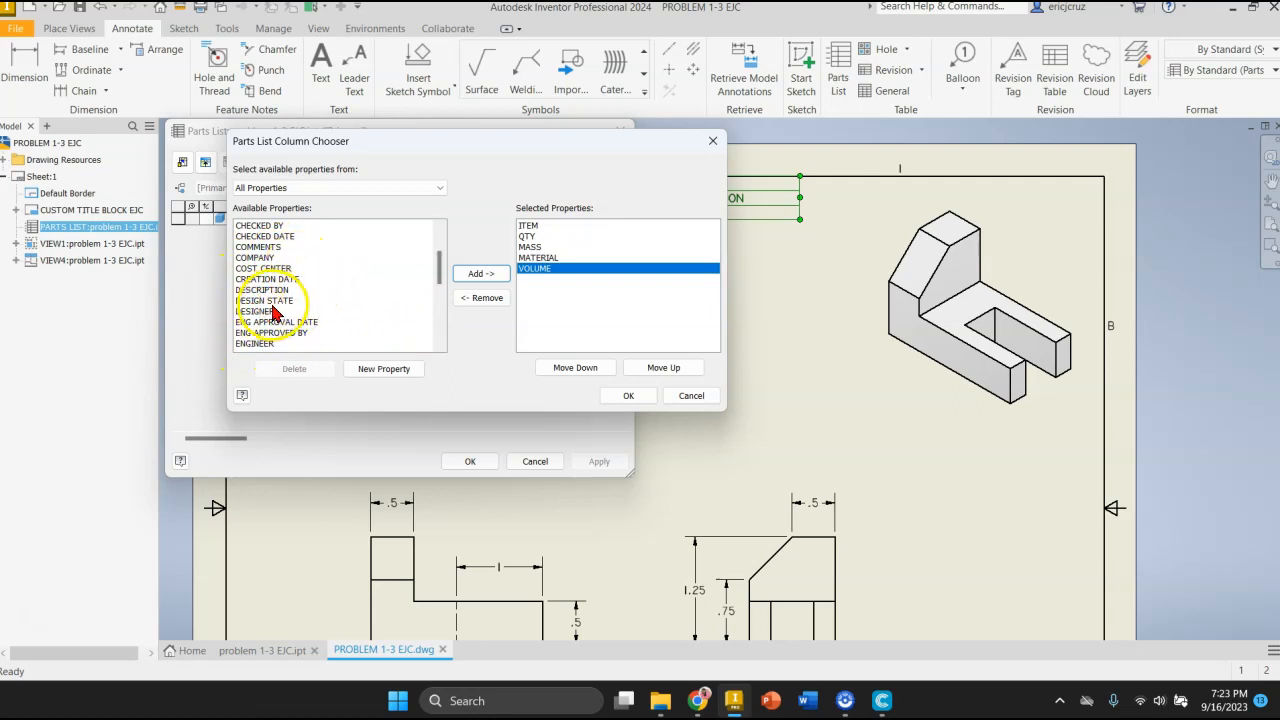
click(628, 397)
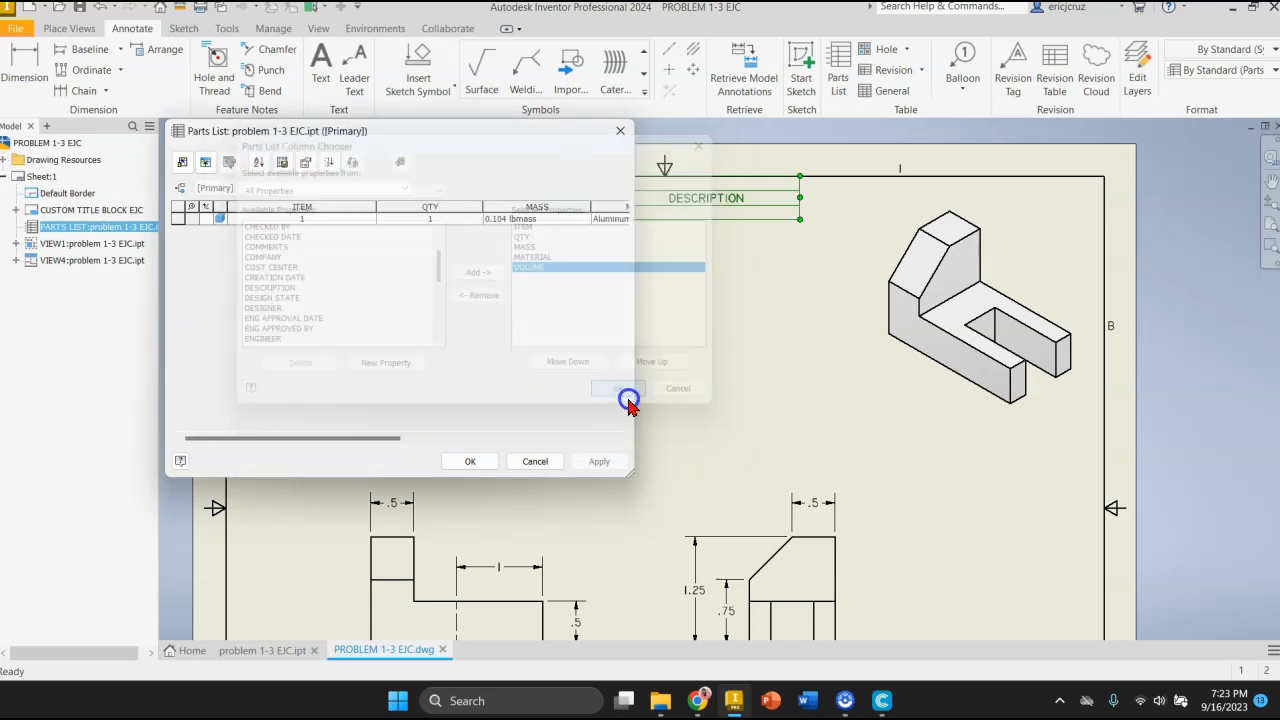
click(586, 463)
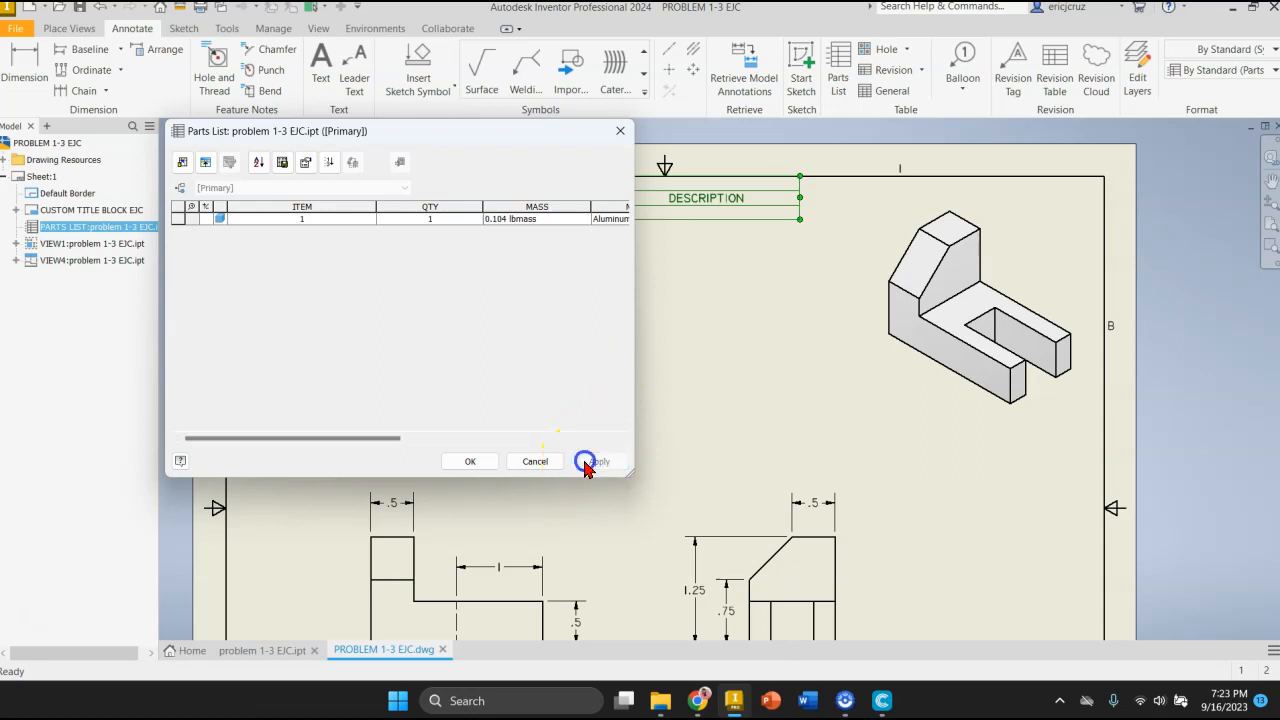
click(470, 461)
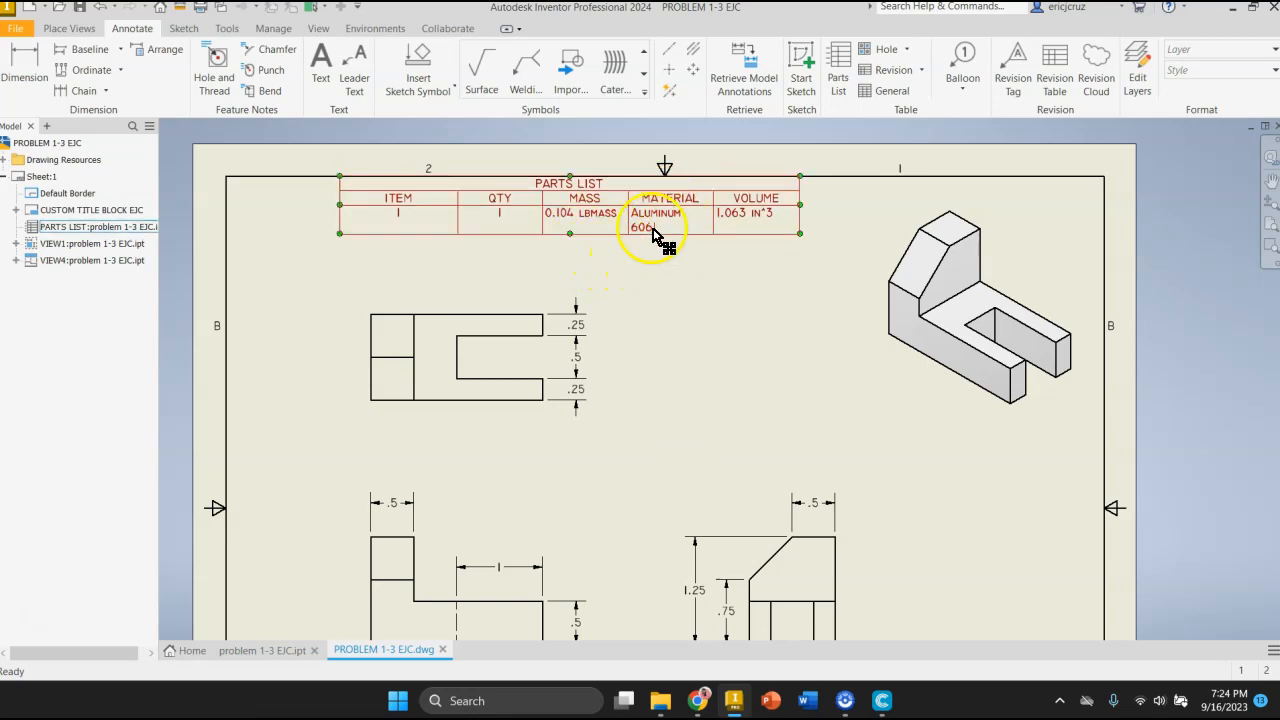
Step: Widen the parts list until its left edge meets the sheet border, giving the material name room on one line
click(757, 220)
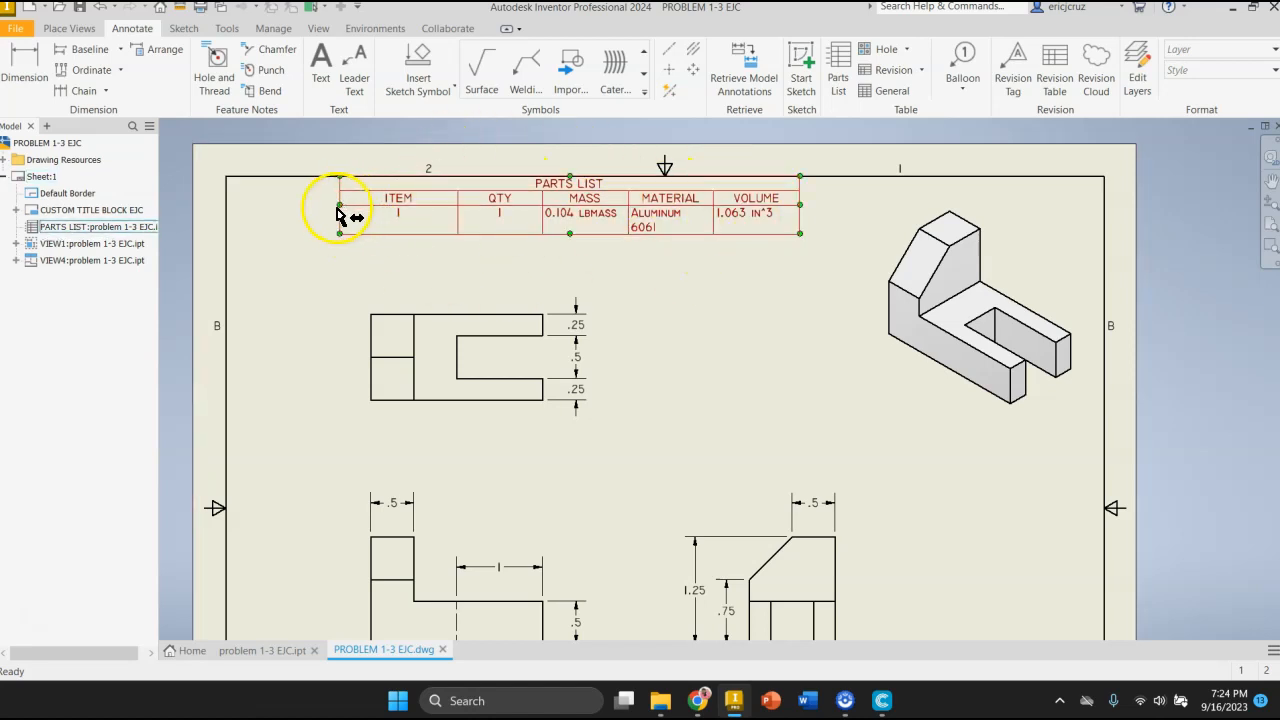
drag(343, 205, 229, 198)
click(320, 260)
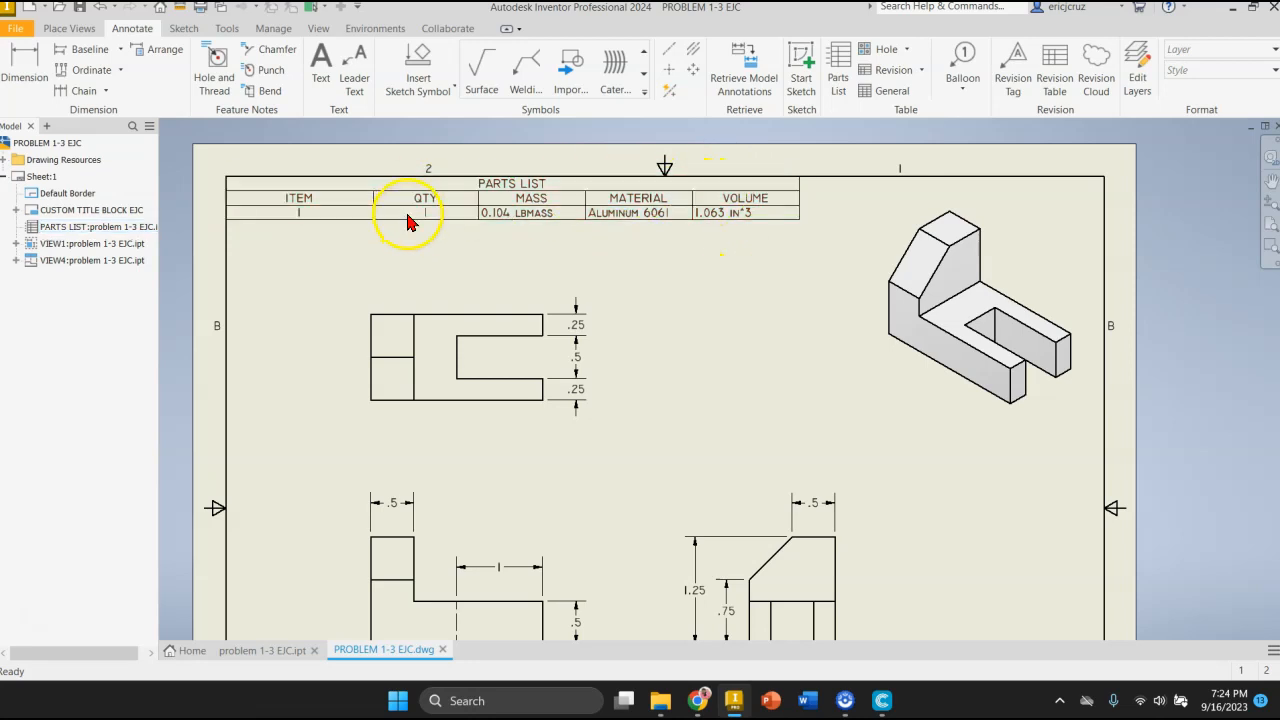
Step: Narrow the ITEM and QTY columns of the parts list and move the table back into the sheet border's upper-left corner
drag(370, 204, 437, 201)
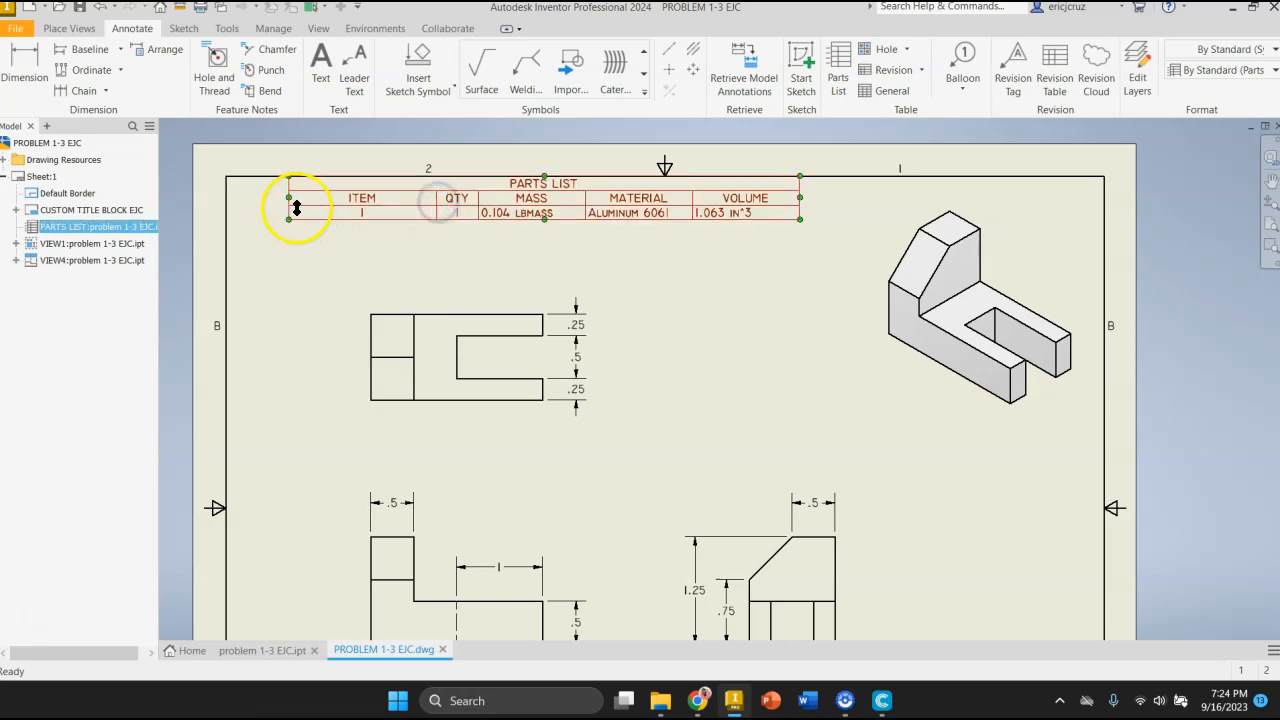
drag(288, 207, 378, 203)
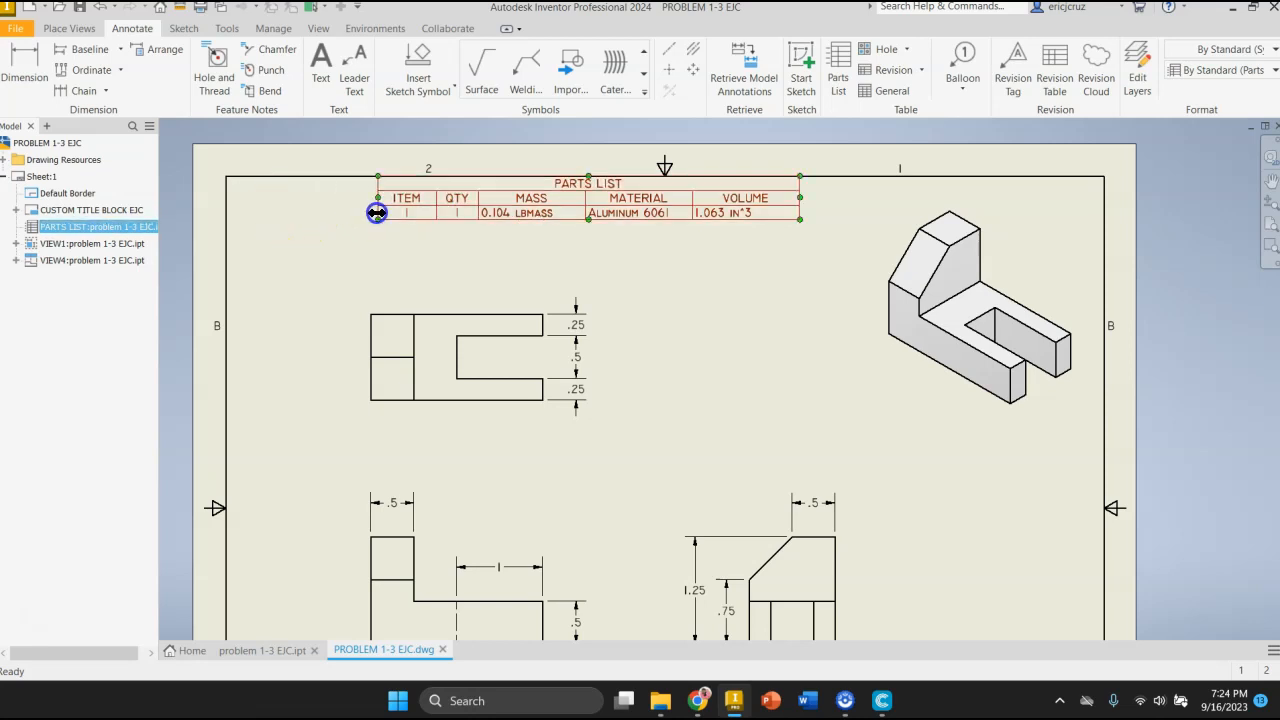
drag(586, 183, 430, 178)
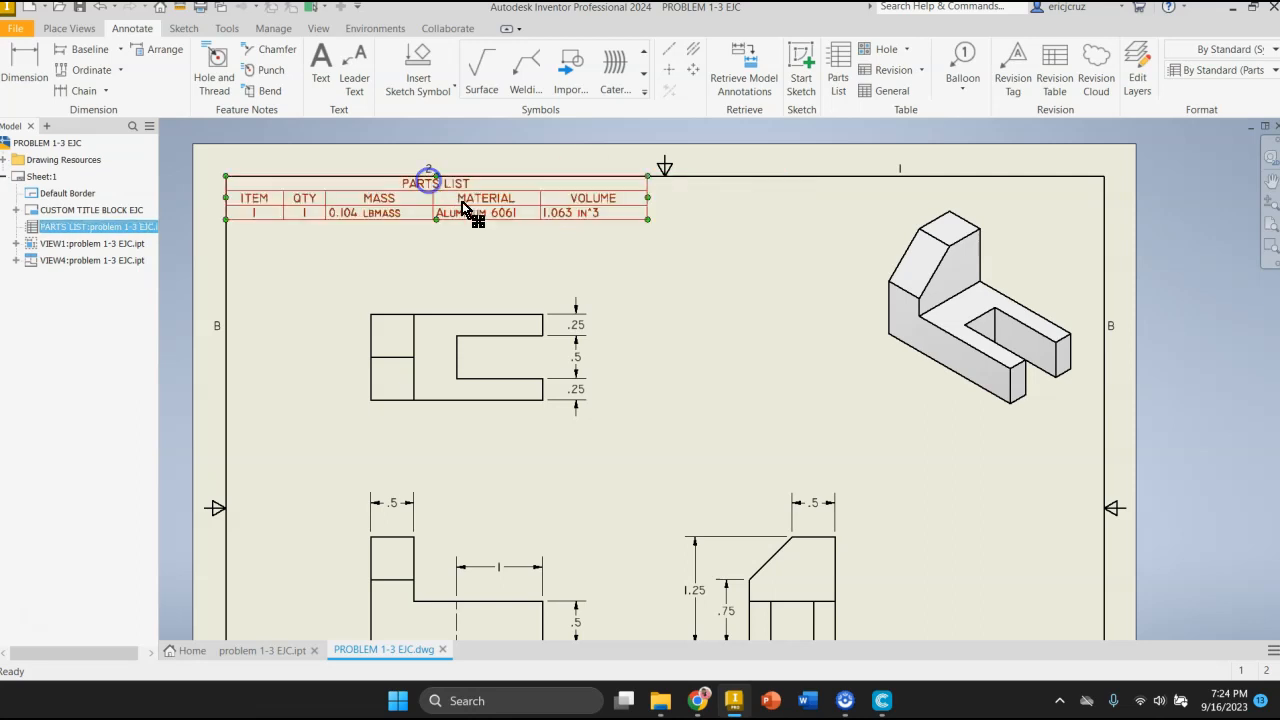
click(543, 258)
middle_drag(668, 305, 622, 259)
click(858, 378)
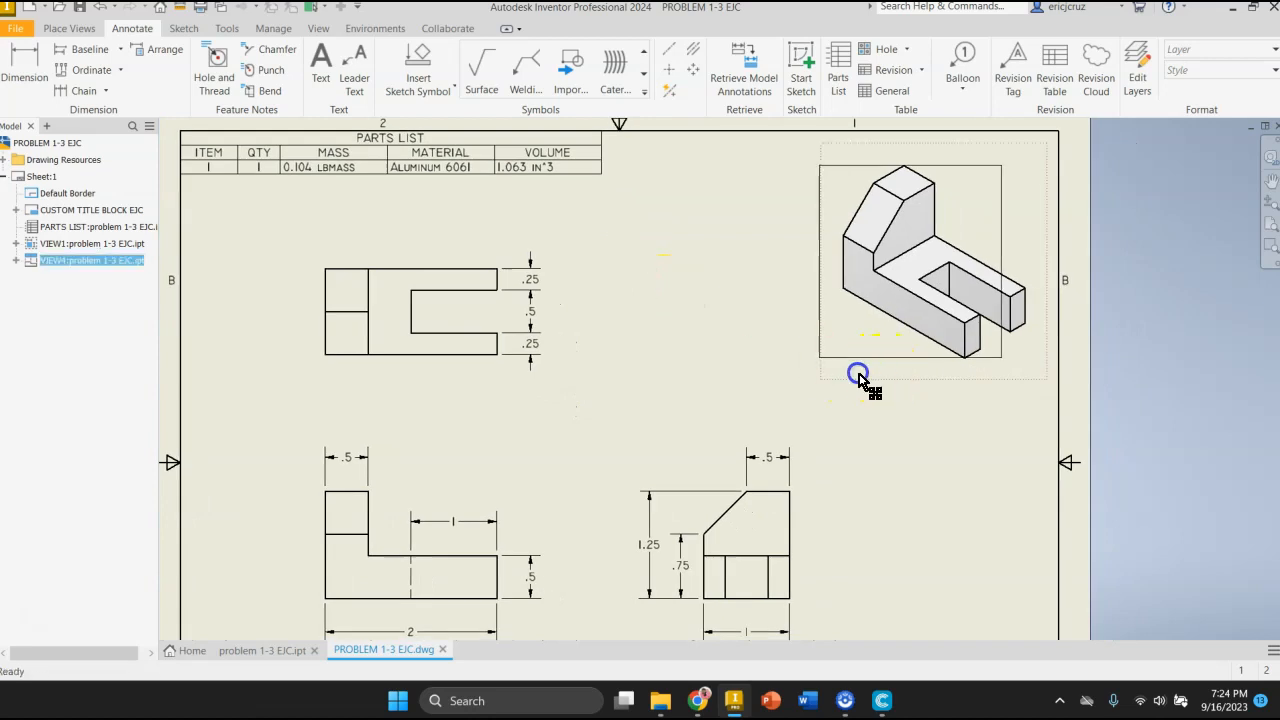
drag(859, 375, 858, 374)
click(863, 420)
mouse_move(870, 447)
middle_down()
mouse_move(880, 488)
mouse_move(903, 460)
mouse_move(849, 157)
mouse_move(909, 251)
middle_up()
middle_drag(684, 200, 703, 357)
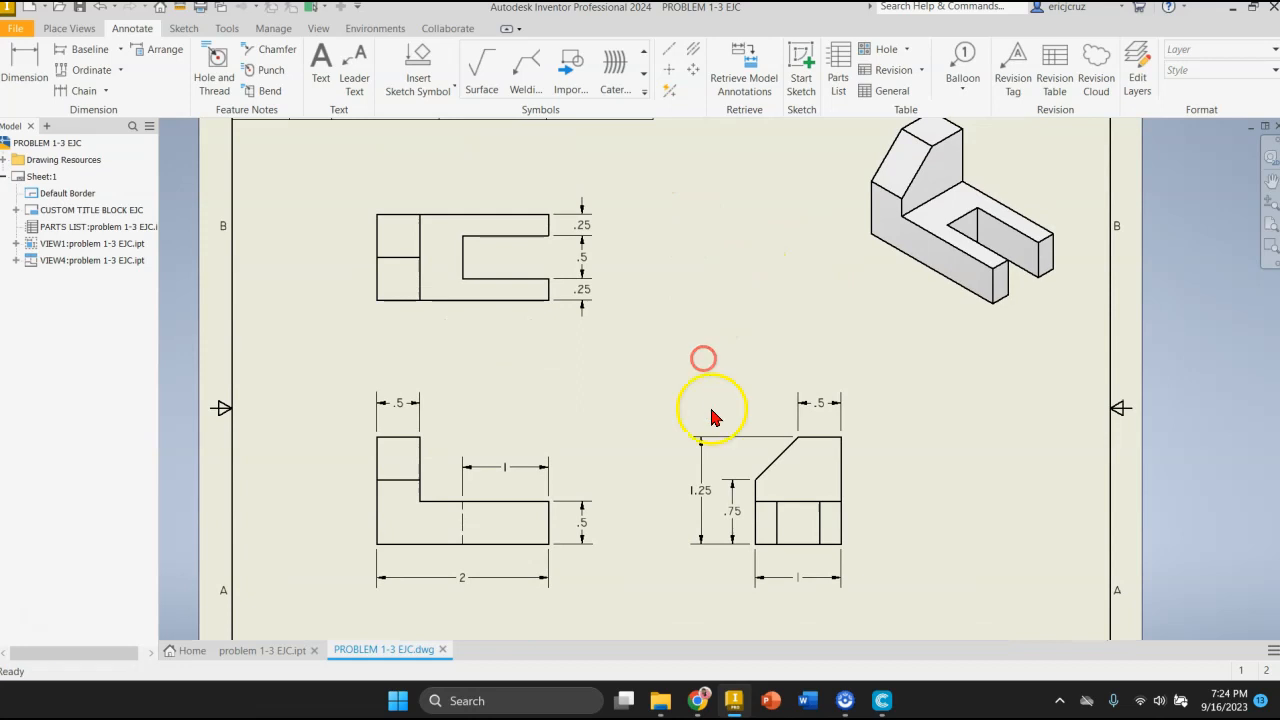
Step: Try to save the drawing over the existing PROBLEM 1-3 EJC file in the Technical Drafting folder
click(14, 30)
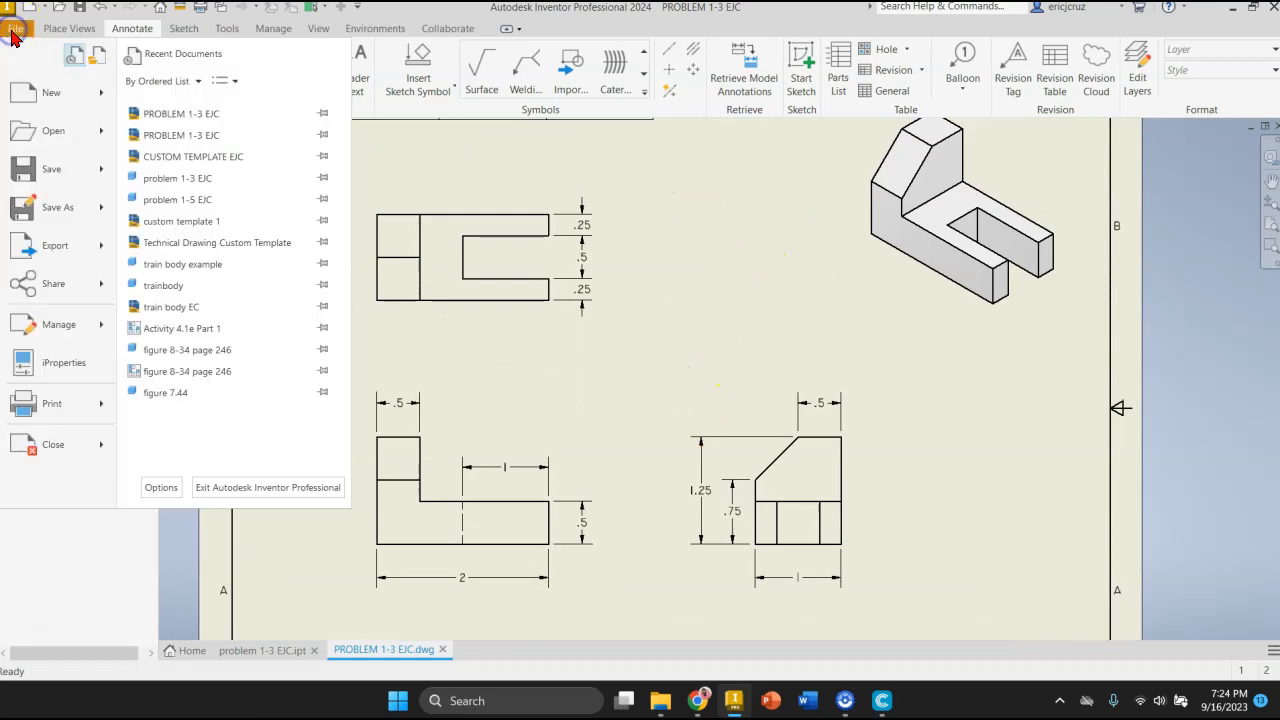
click(52, 208)
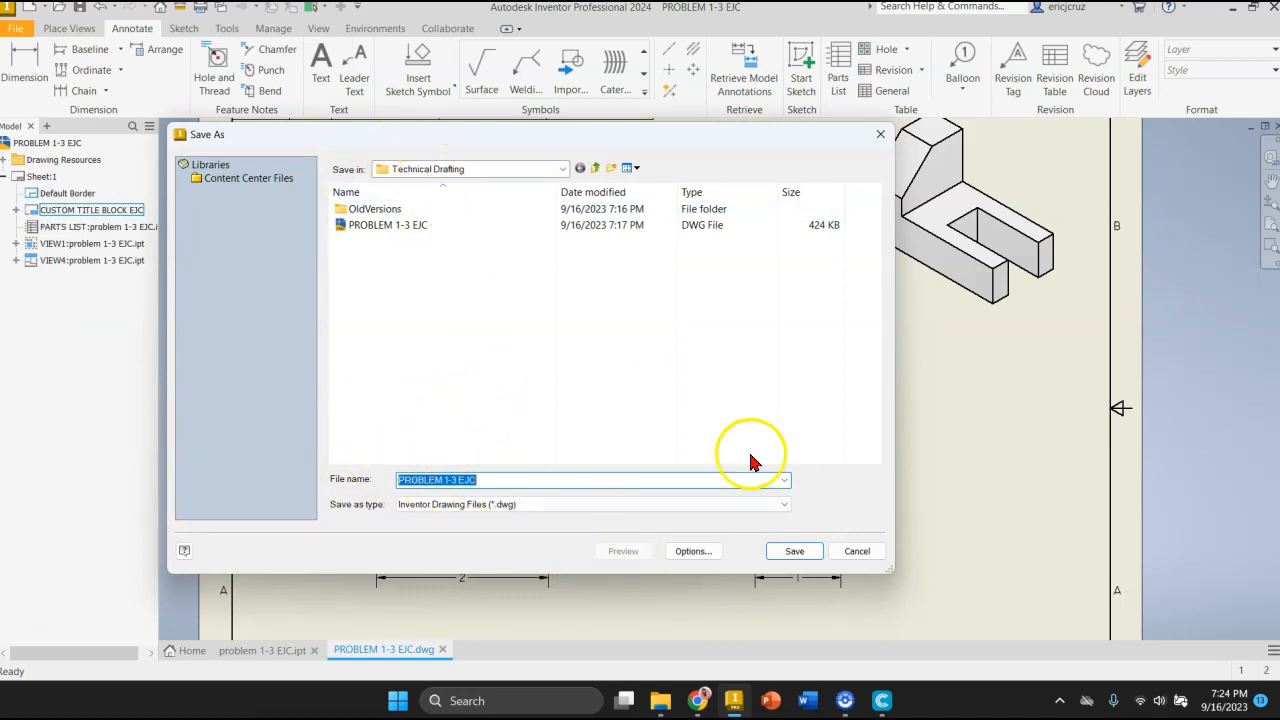
click(794, 556)
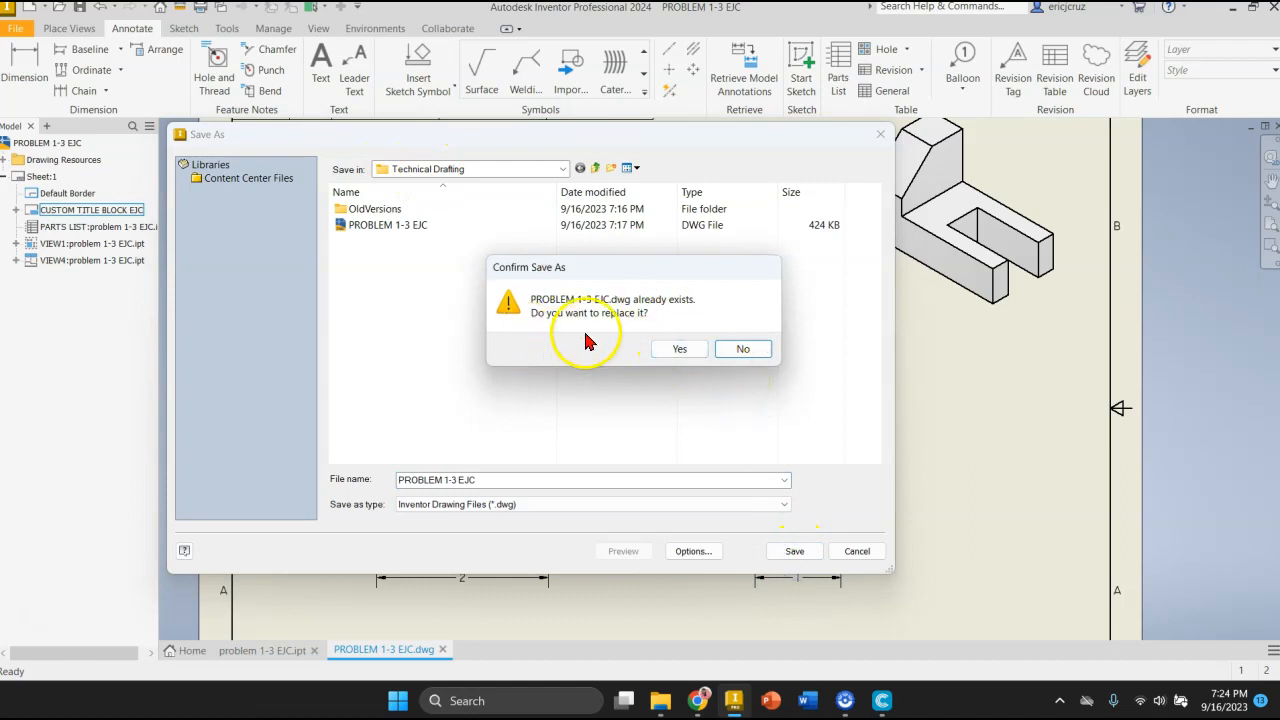
click(680, 350)
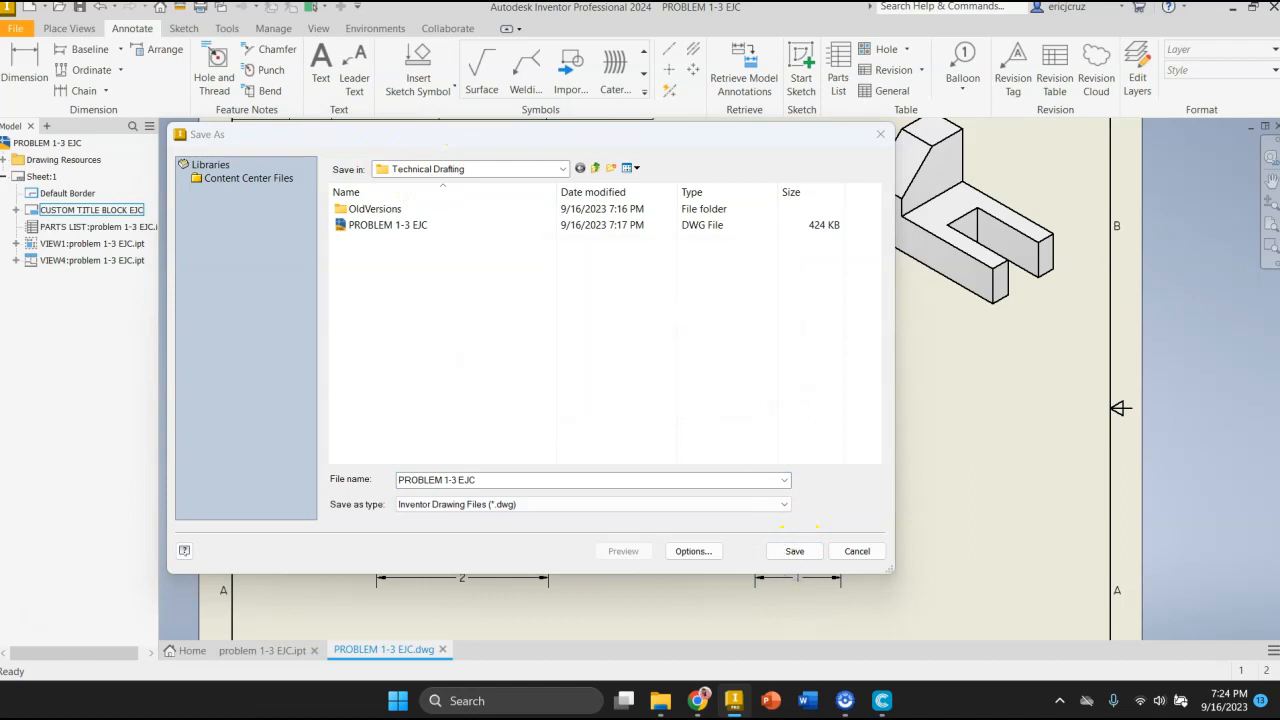
click(790, 551)
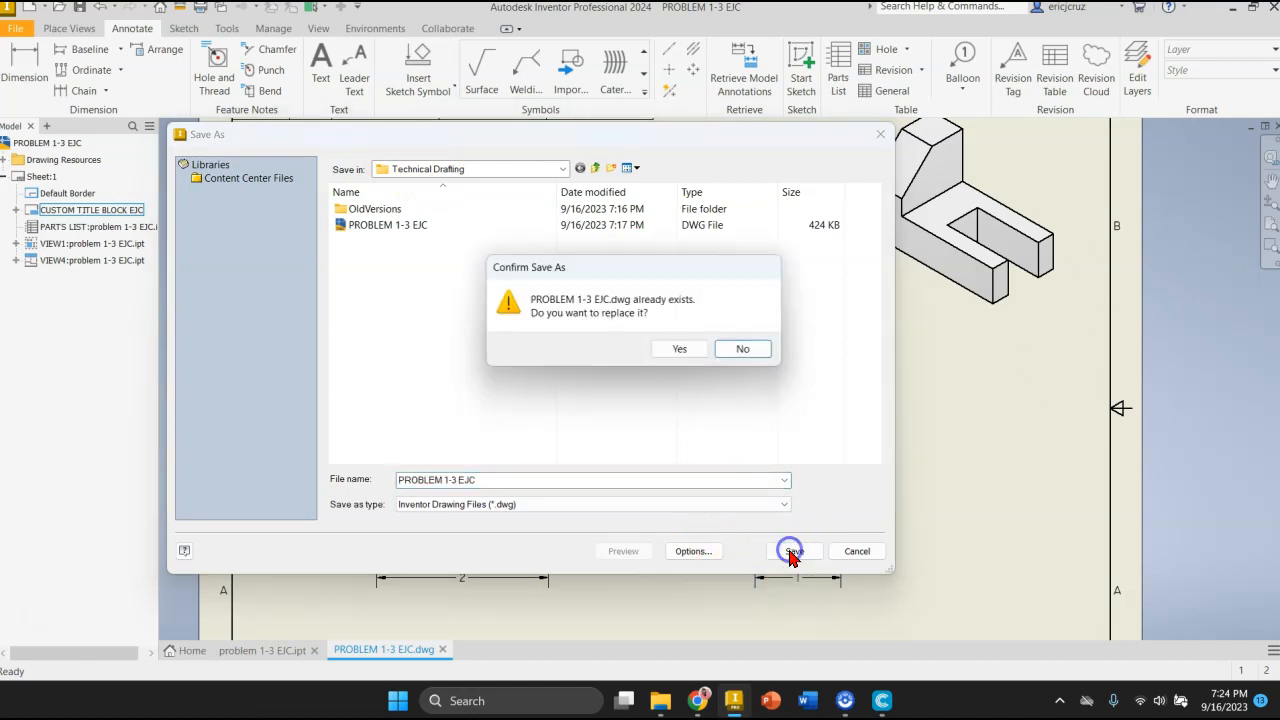
click(676, 350)
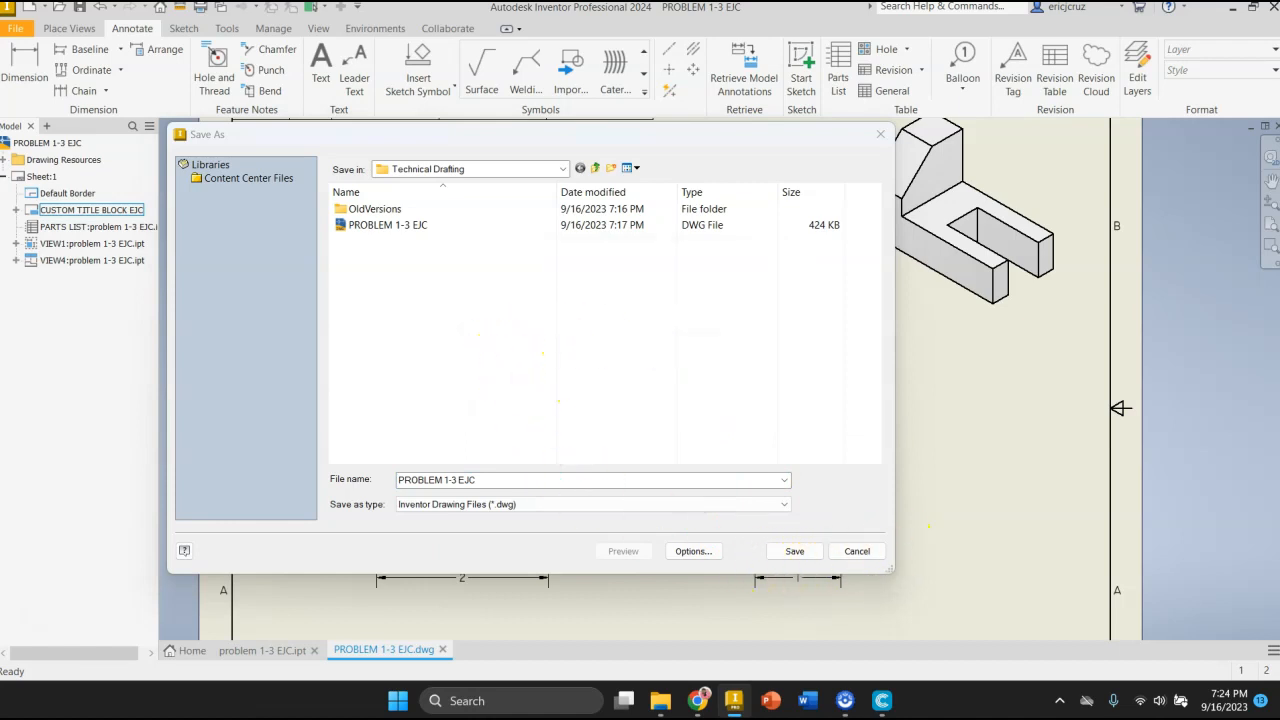
click(465, 252)
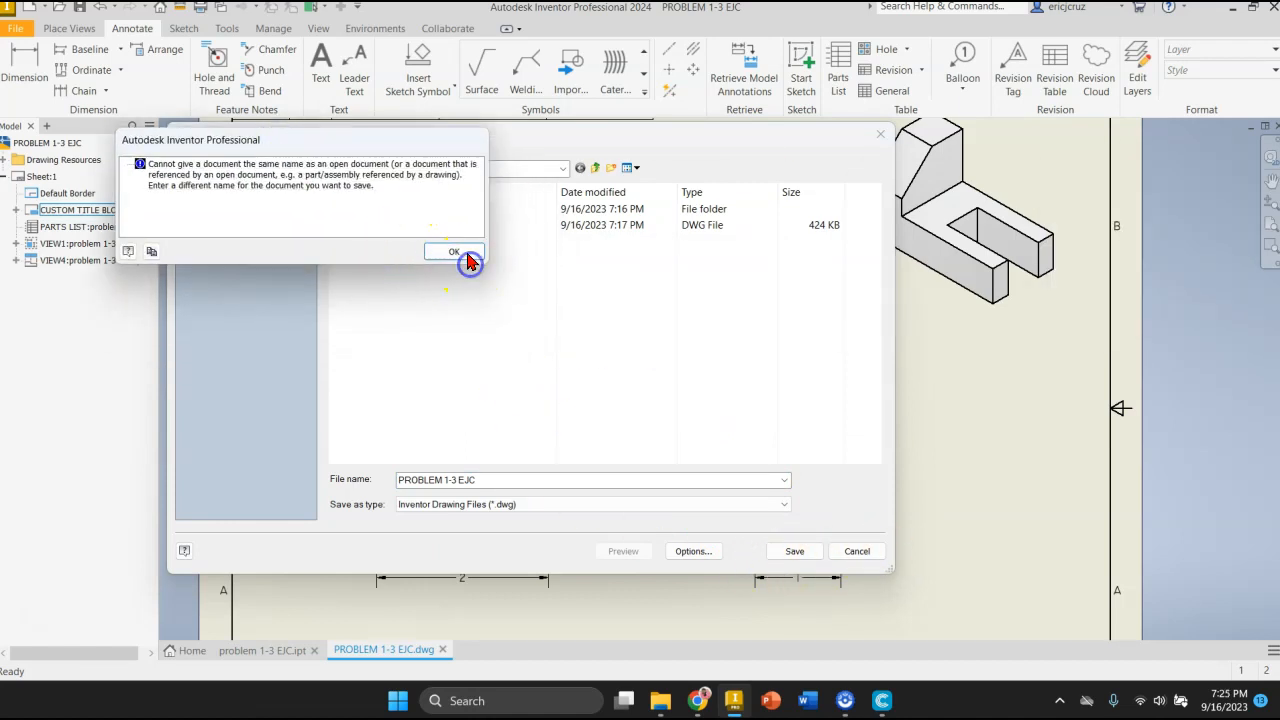
Step: Save the drawing as an Inventor DWG file under the new name PROBLEM 1-3 EJC_
click(507, 480)
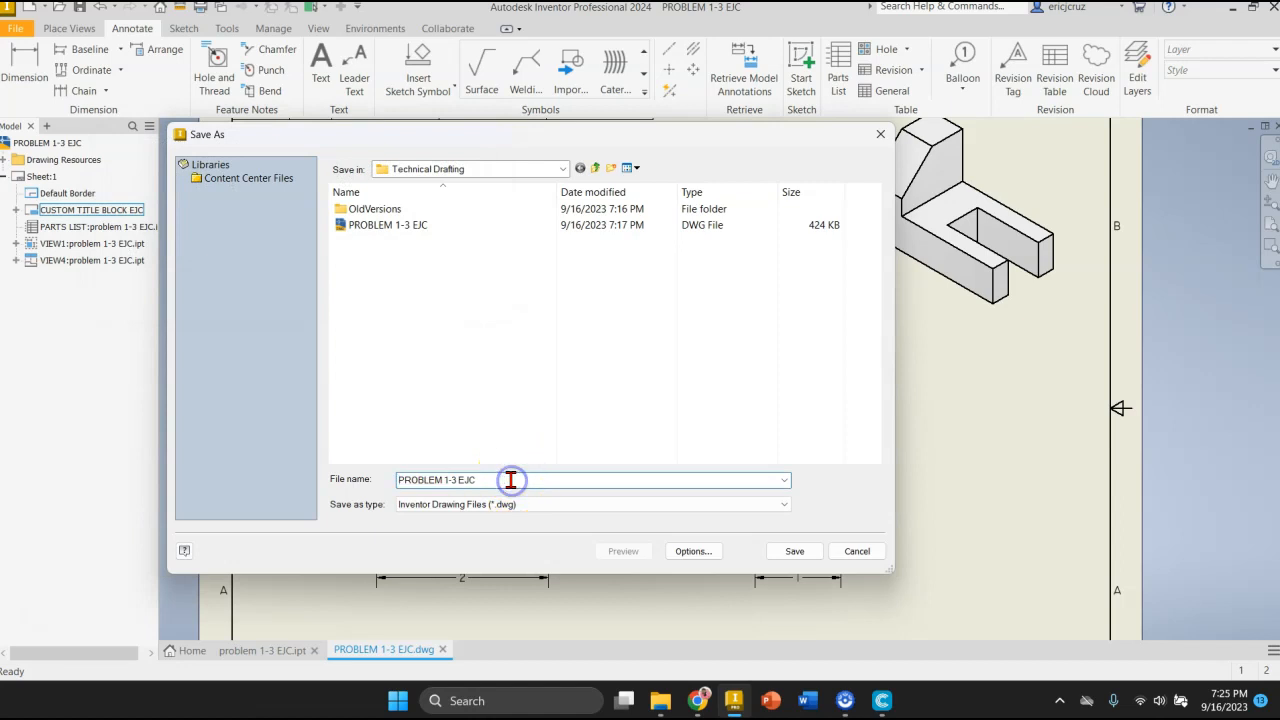
text(_)
click(792, 550)
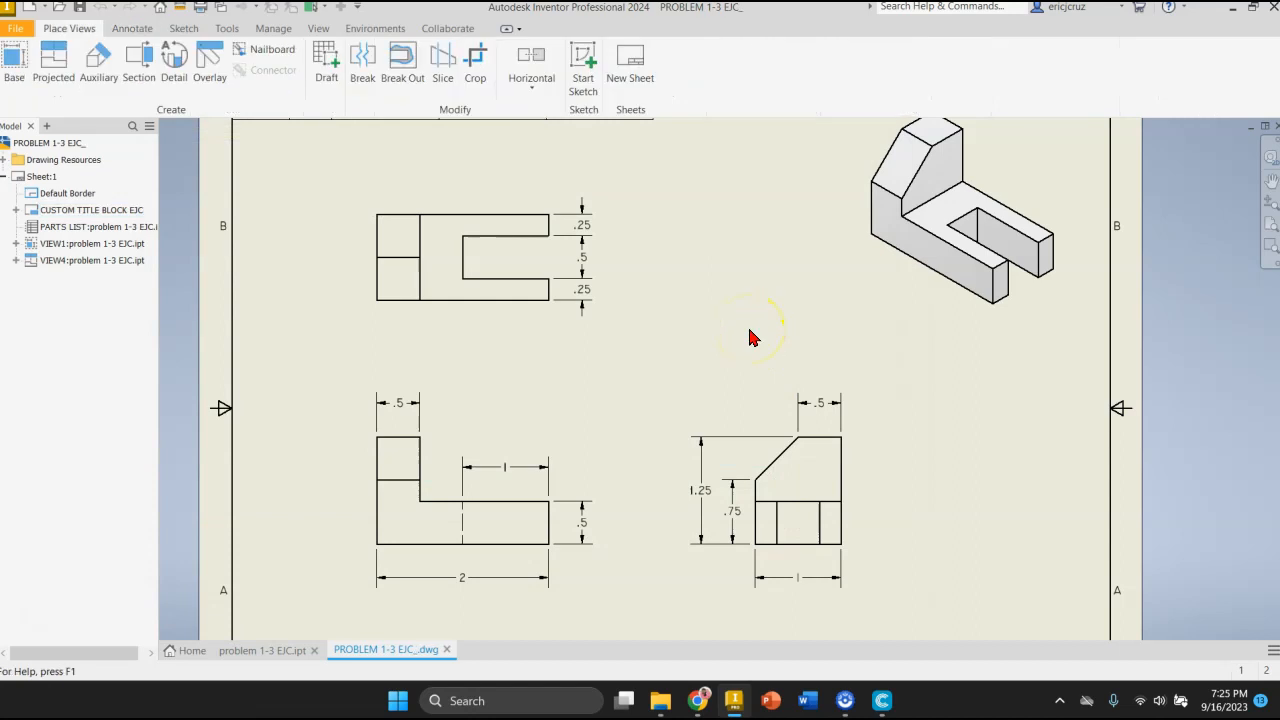
Step: Export the drawing as a PDF file named PROBLEM 1-3 EJC_ in the Technical Drafting folder
click(12, 30)
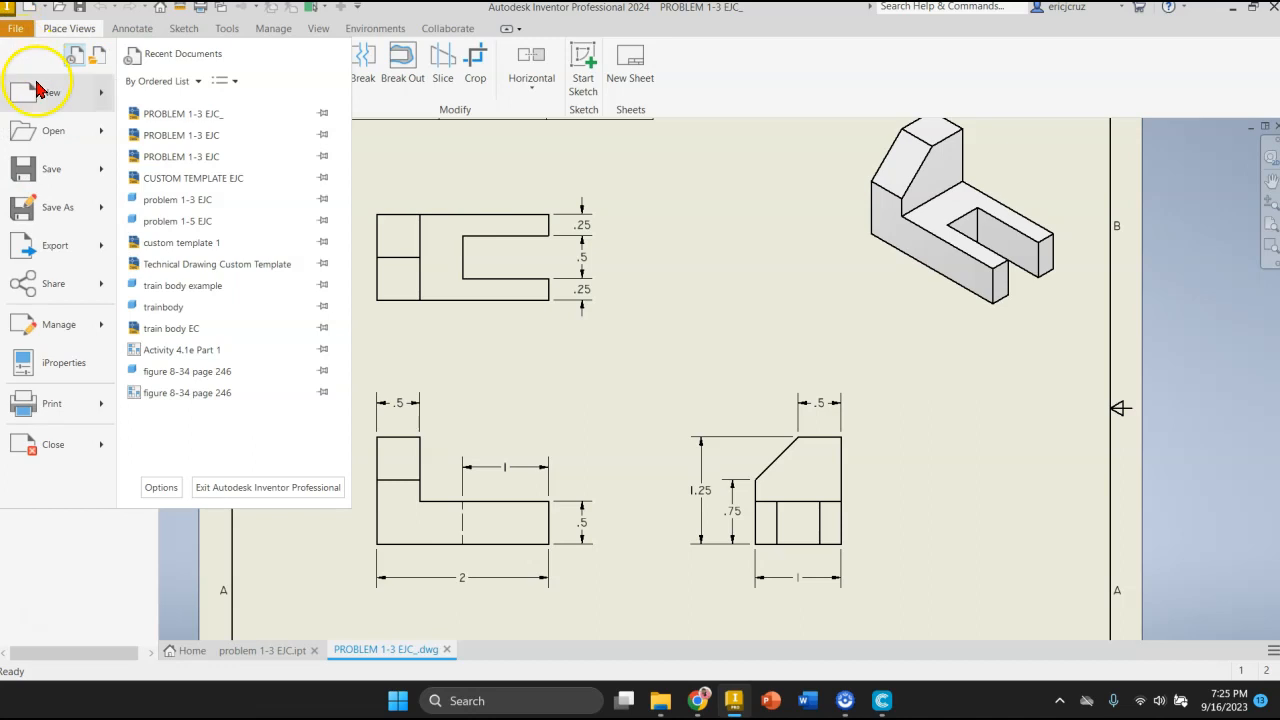
click(50, 252)
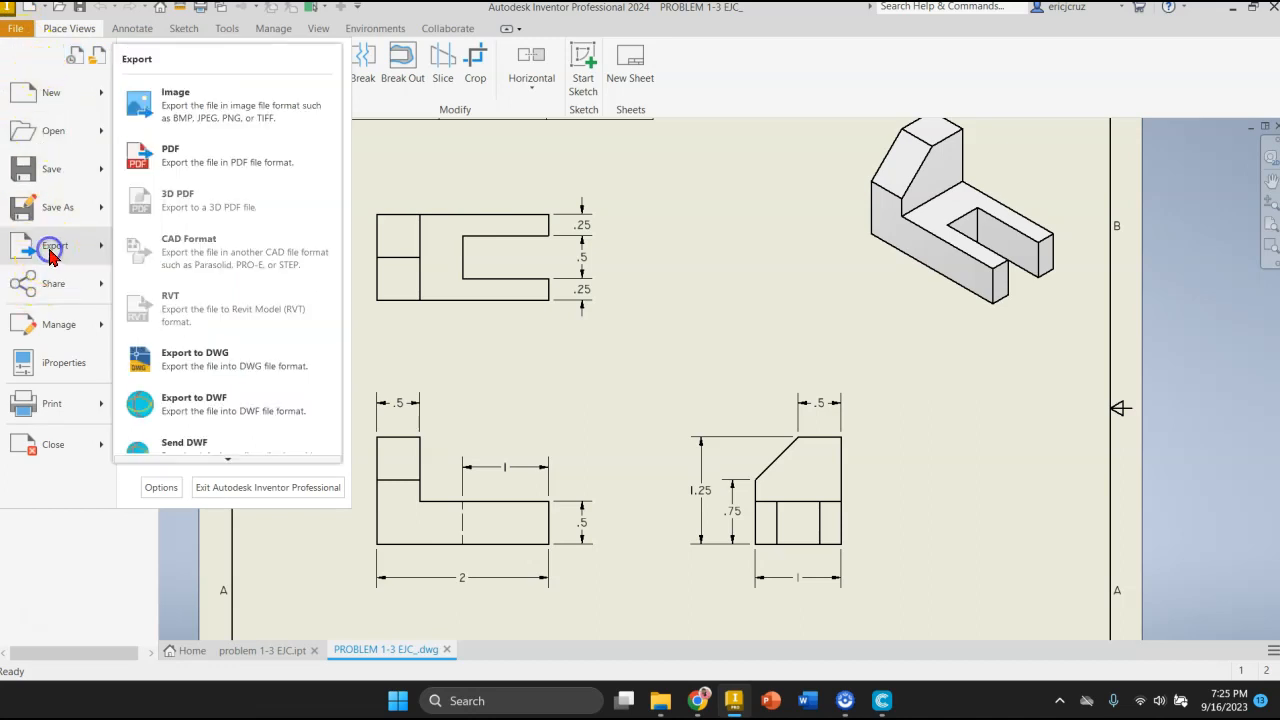
click(228, 150)
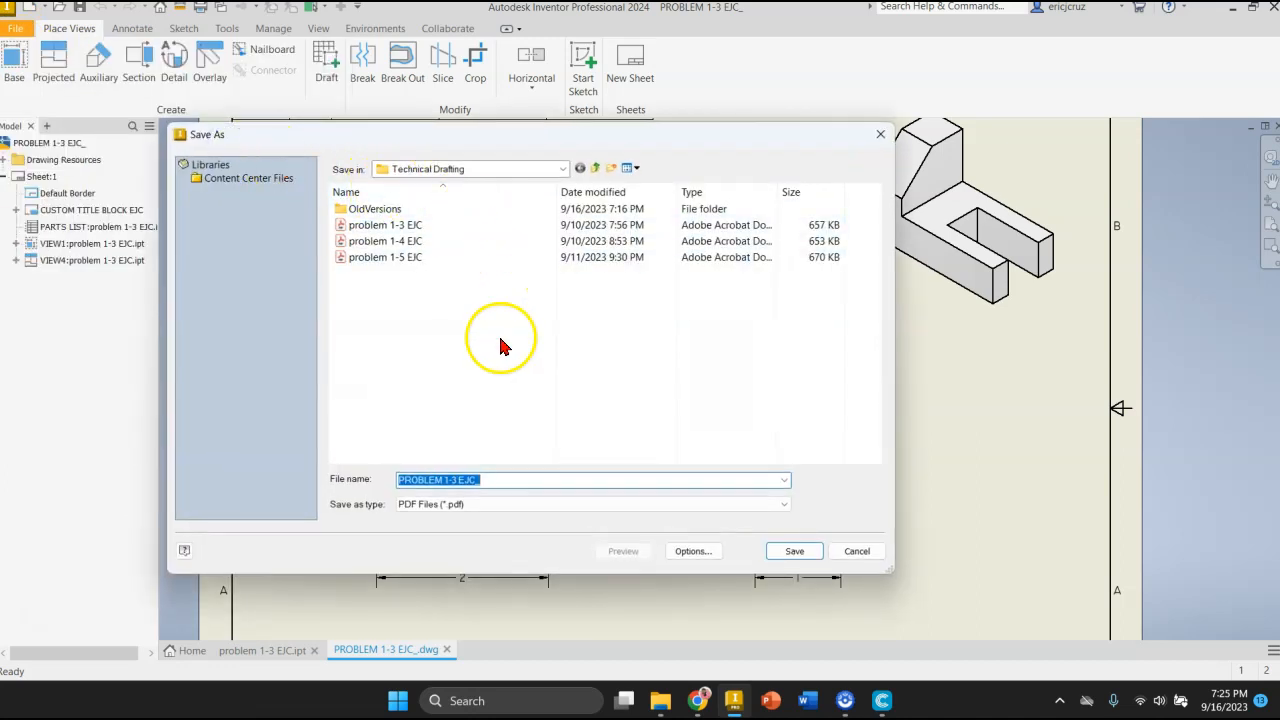
click(795, 551)
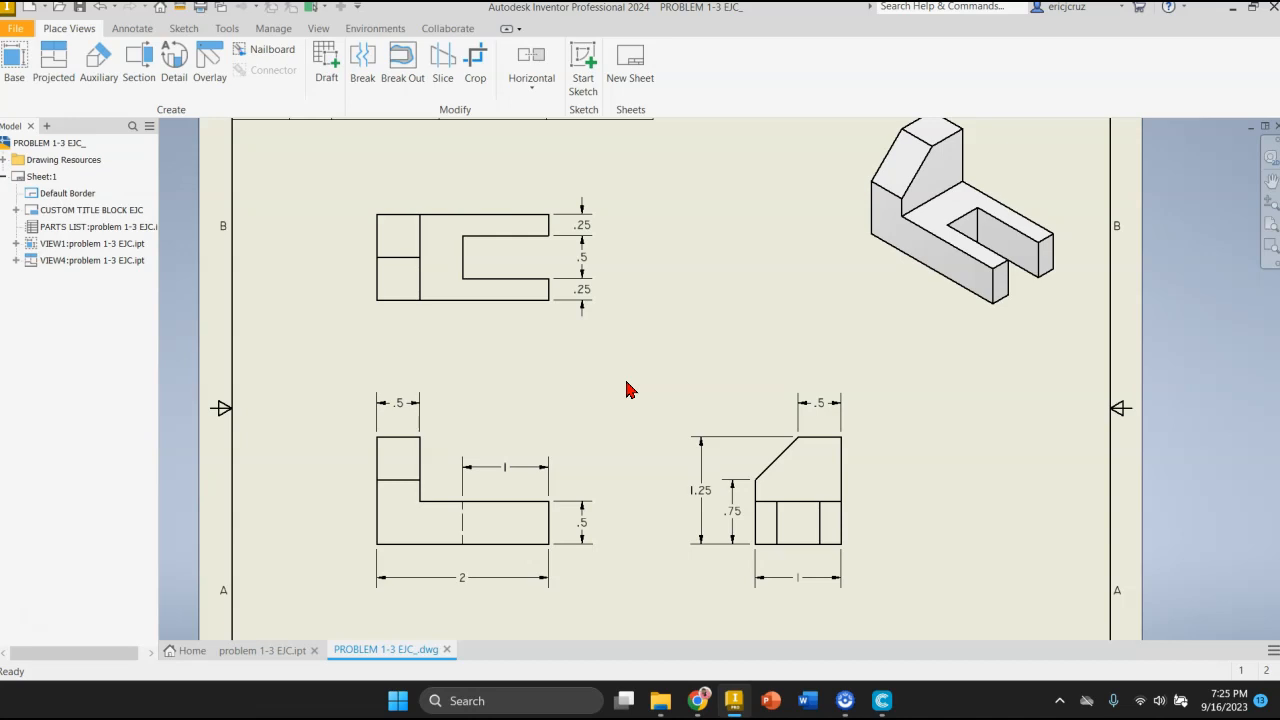
Step: Print the current sheet on the Lexmark MS510 Series XL with the scale set to Best fit
middle_drag(630, 388, 645, 358)
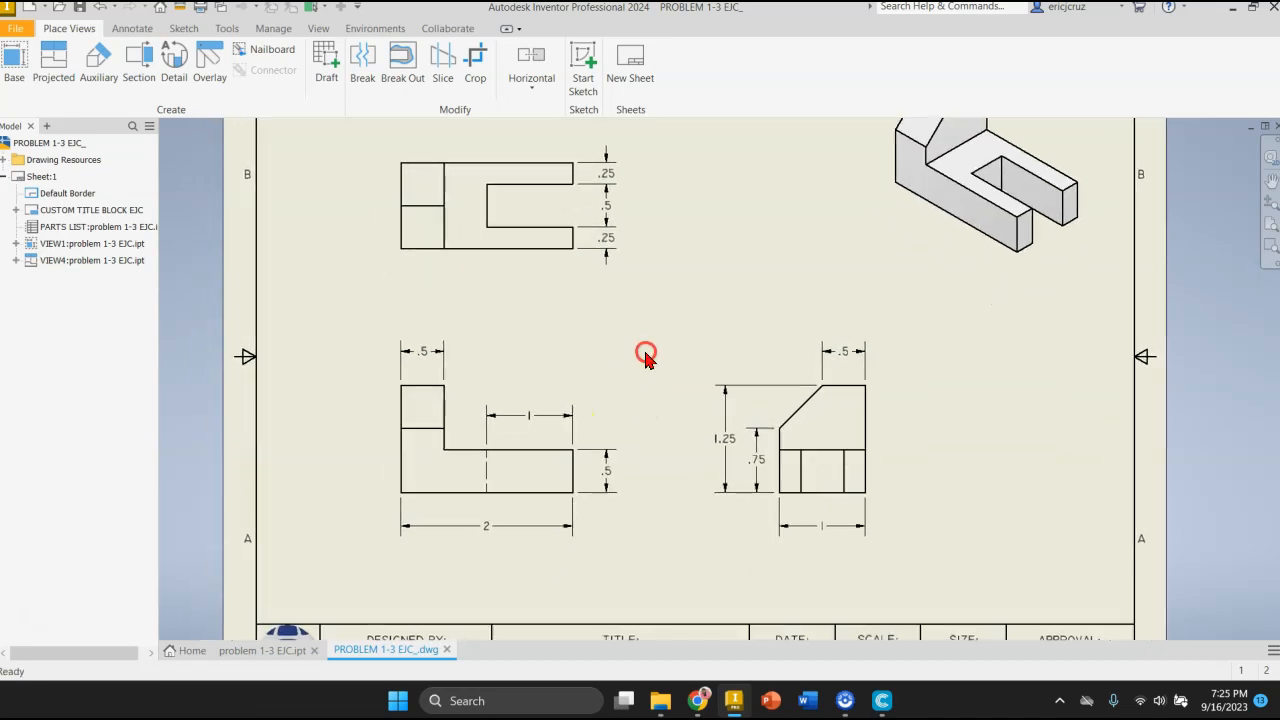
click(16, 28)
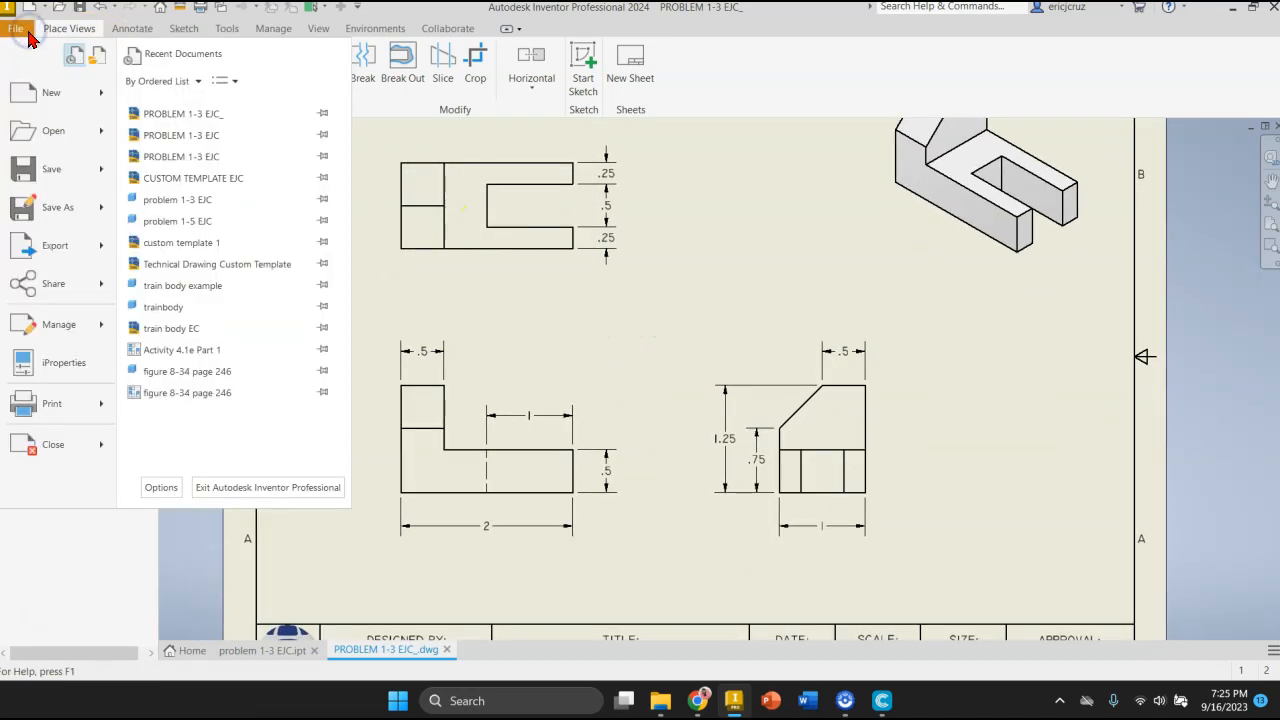
click(26, 404)
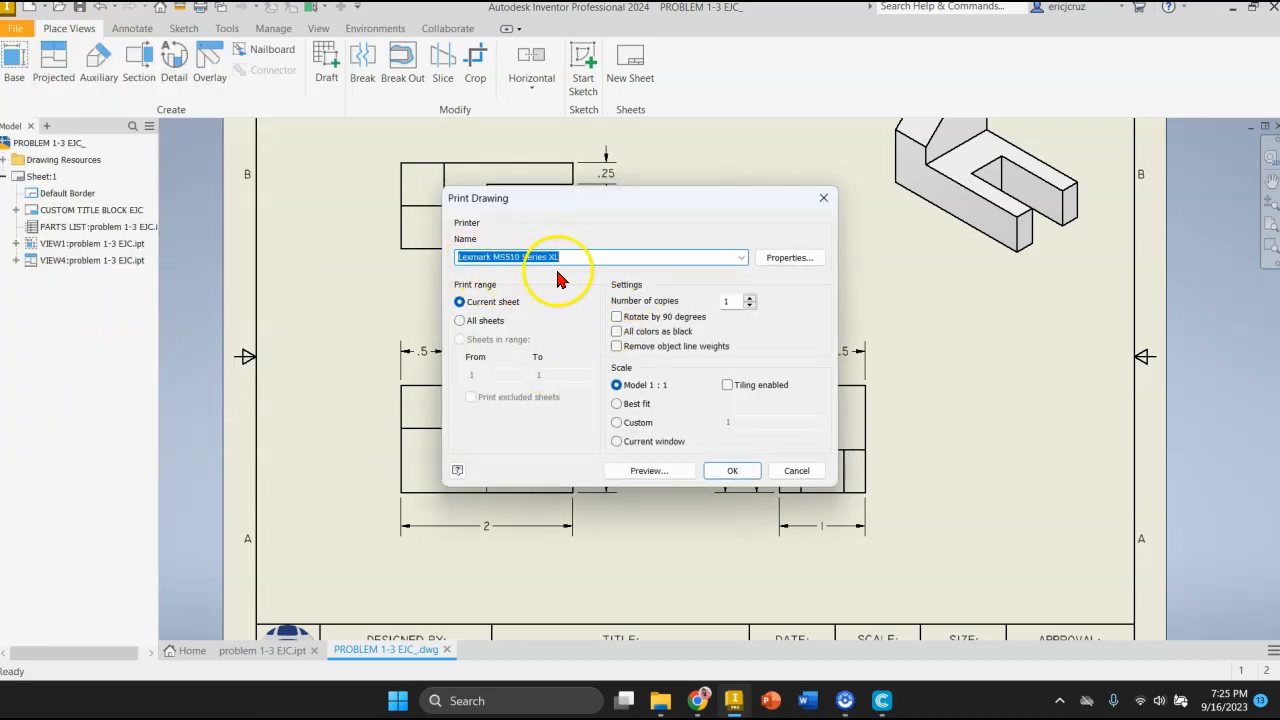
click(620, 404)
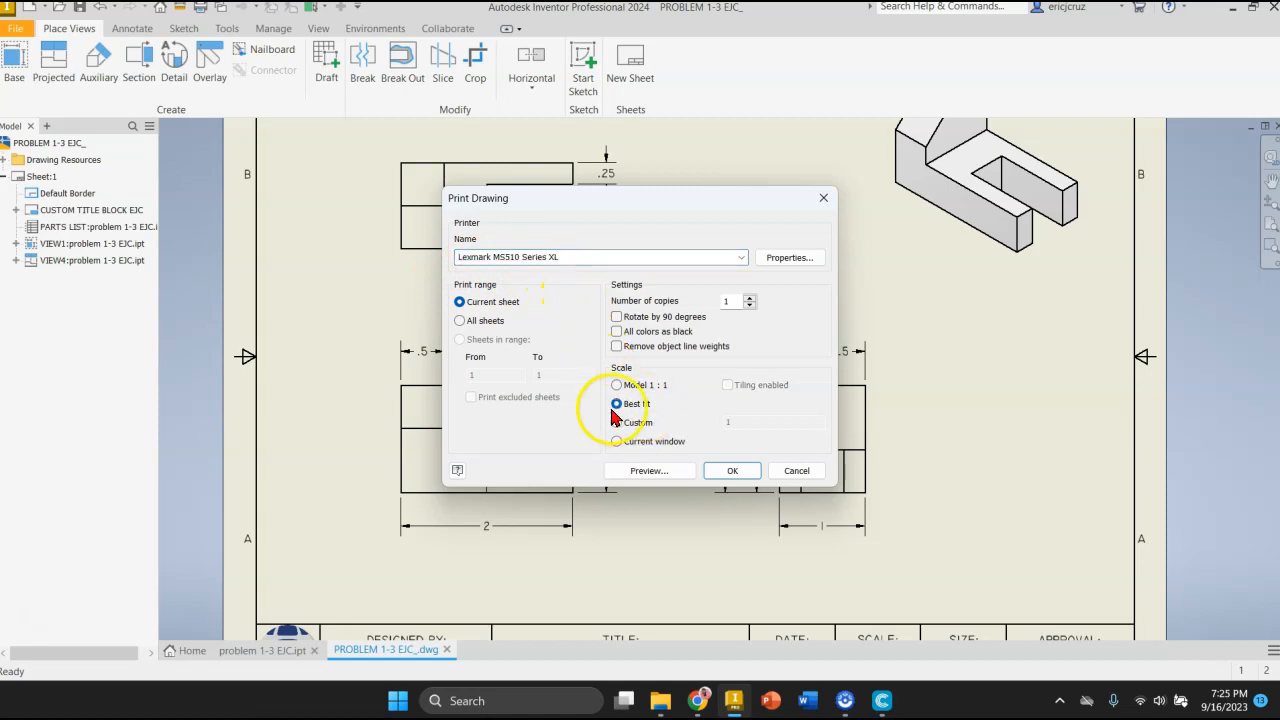
click(734, 471)
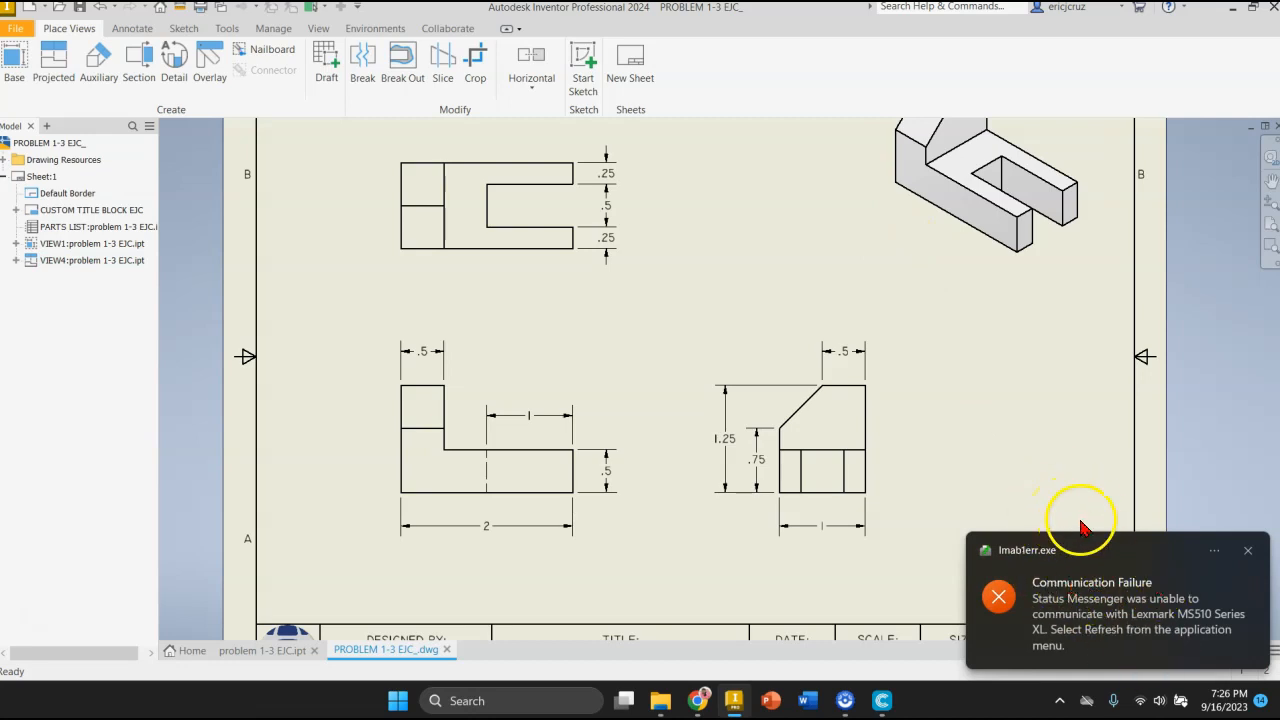
click(1247, 558)
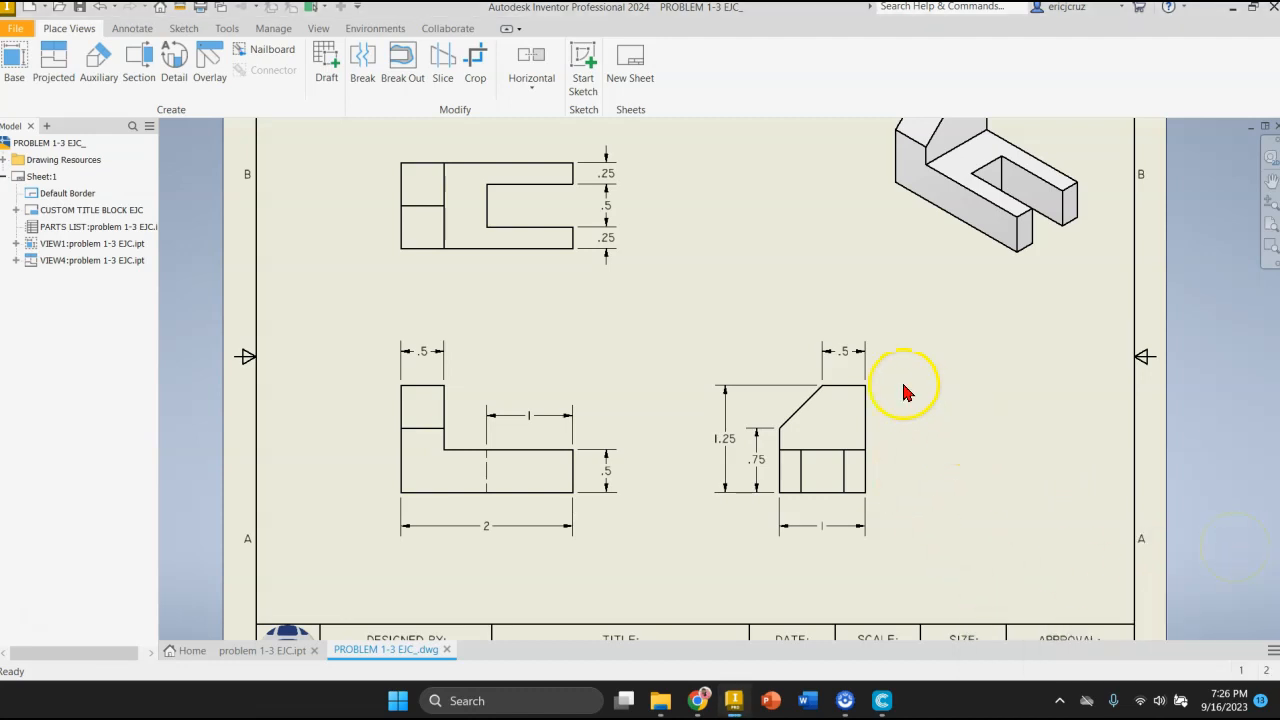
middle_drag(903, 392, 891, 477)
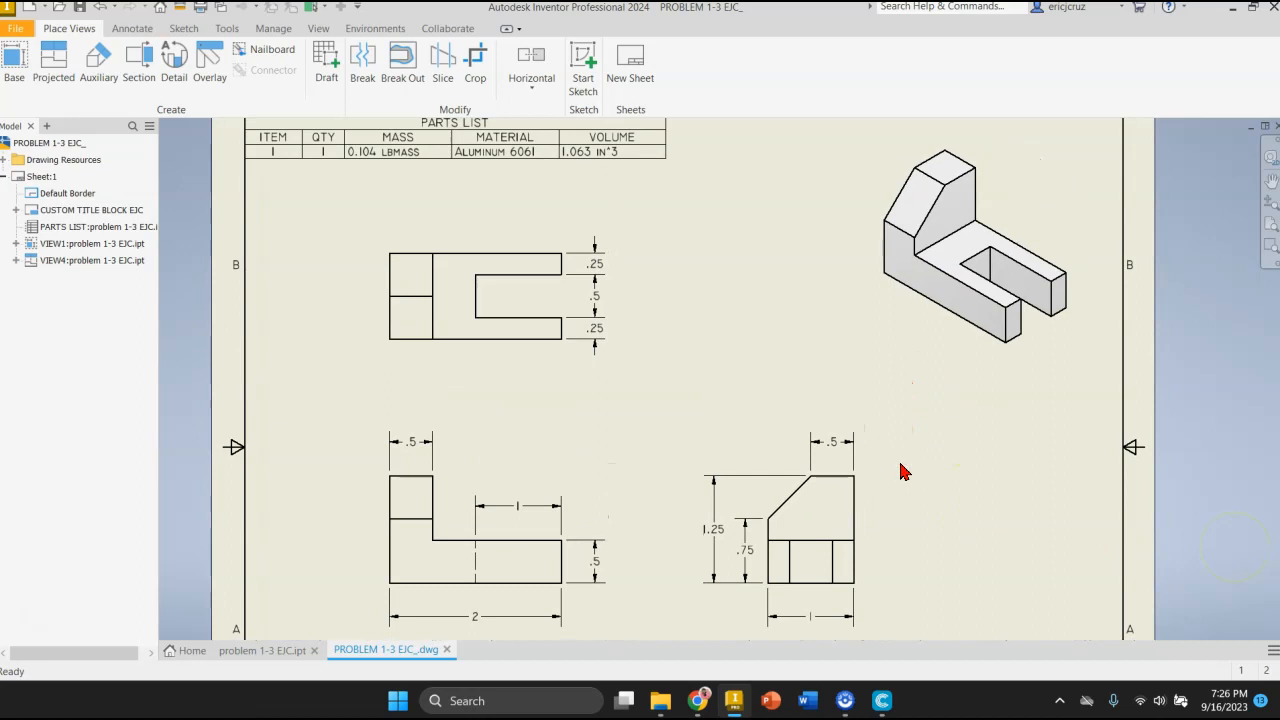
middle_drag(900, 472, 957, 410)
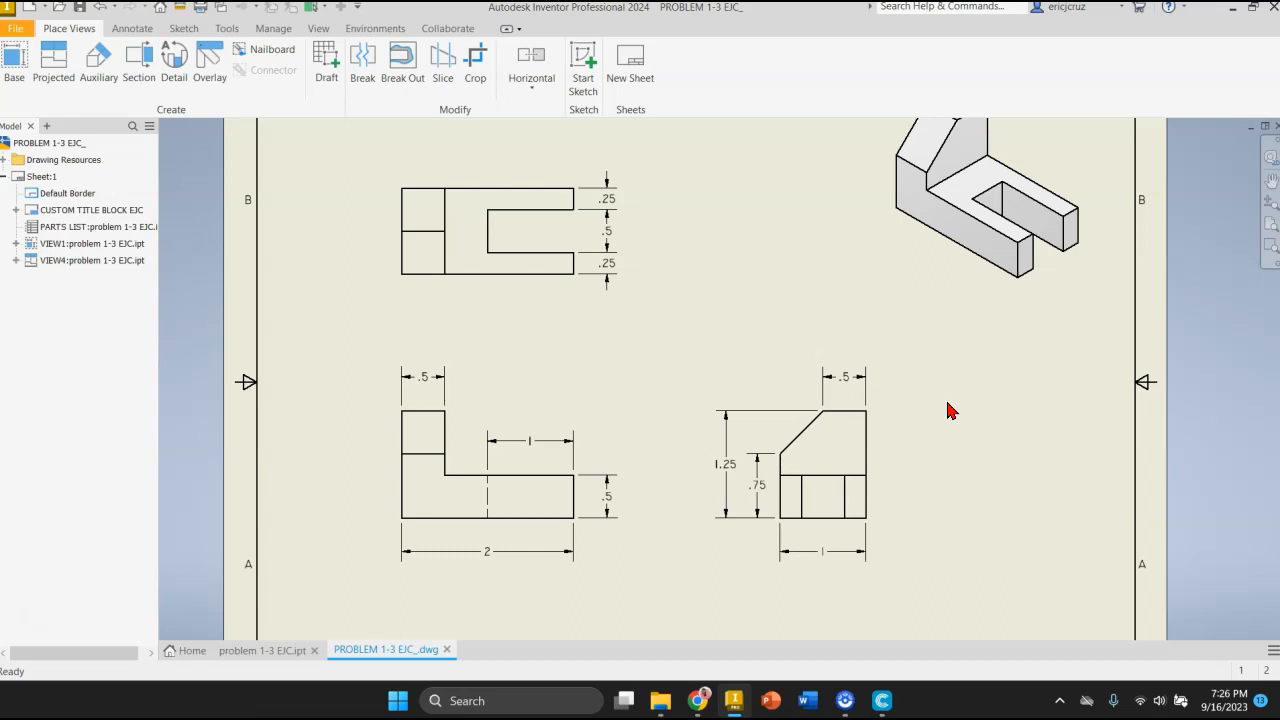
middle_drag(734, 322, 686, 376)
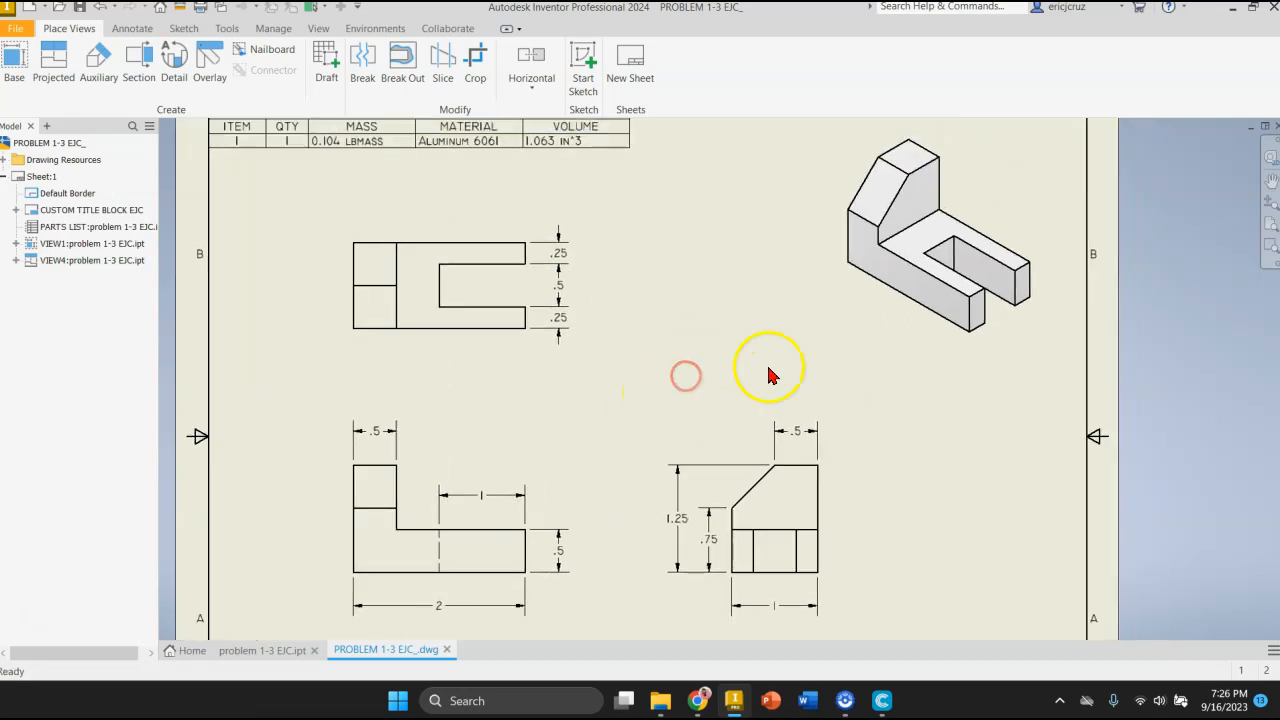
click(860, 338)
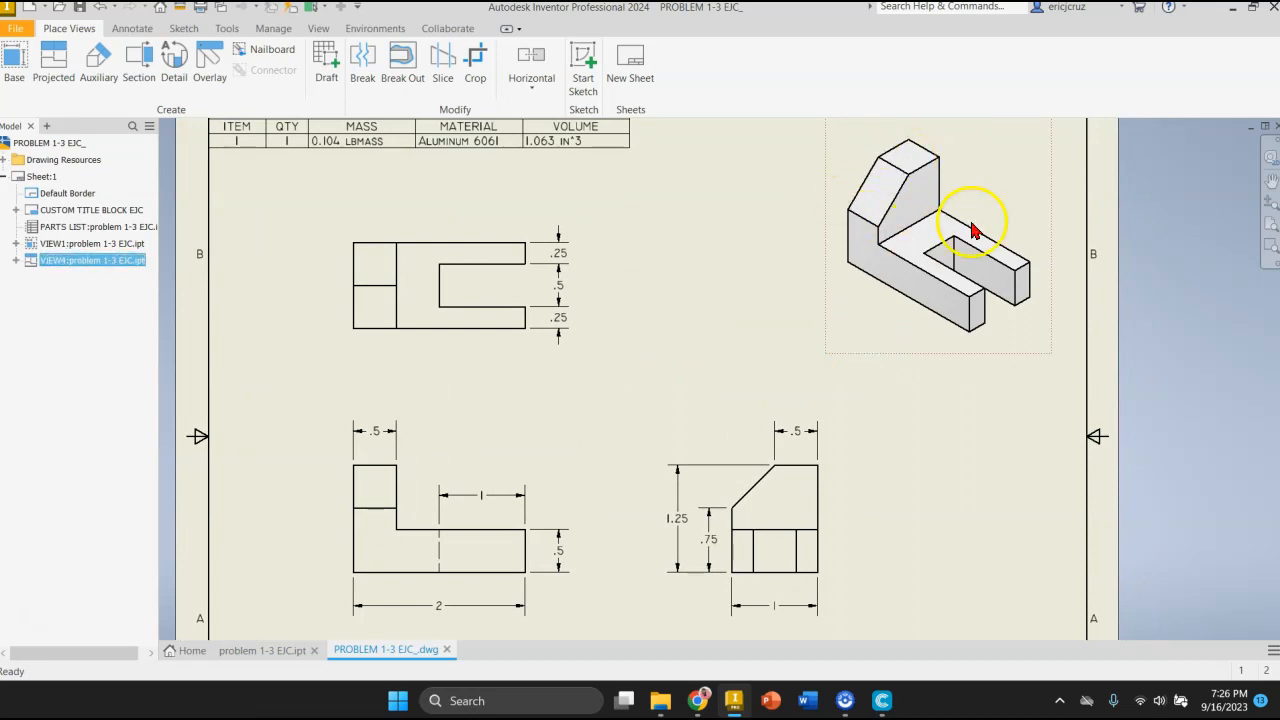